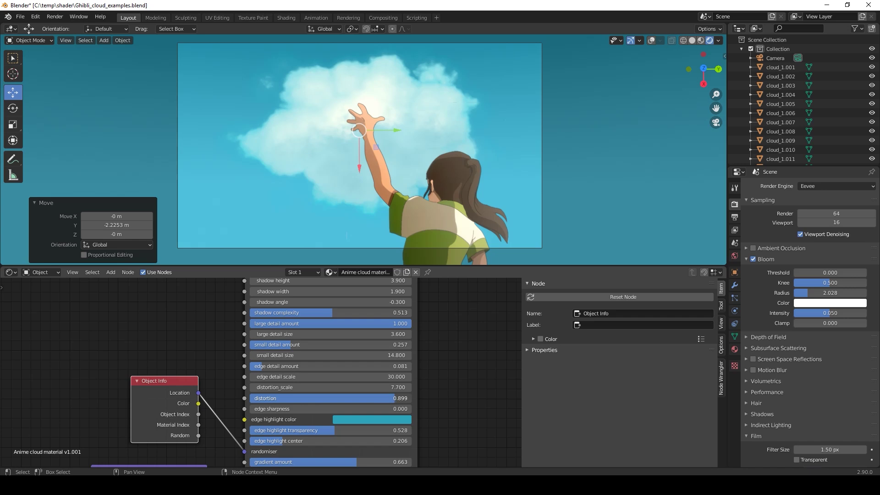
Examine the finished cloud example scenes and the node settings of the anime cloud shader.
mouse_move(393, 398)
mouse_down()
mouse_move(319, 399)
mouse_move(383, 398)
mouse_up()
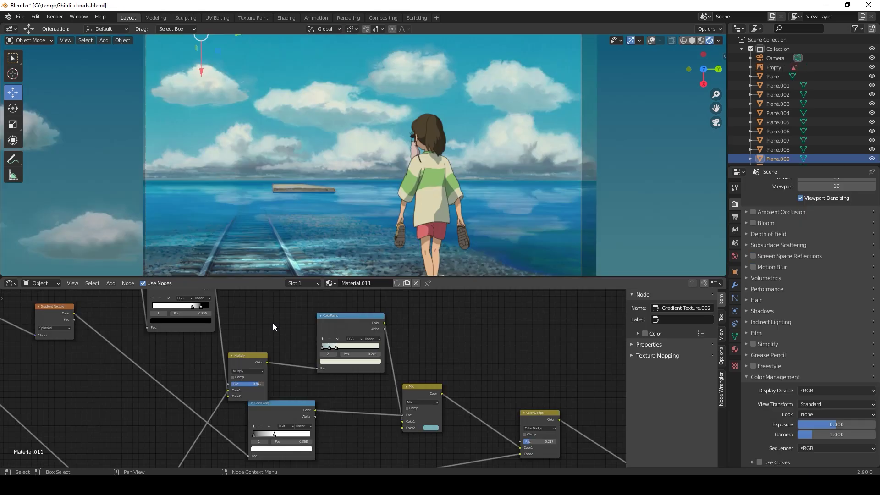
scroll(229, 101, down, 2)
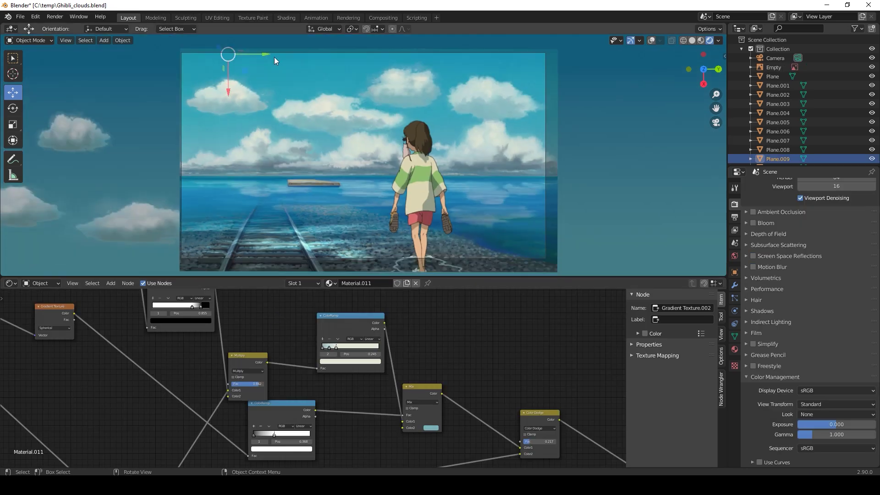
mouse_move(274, 57)
mouse_down()
mouse_move(310, 67)
mouse_move(275, 60)
mouse_up()
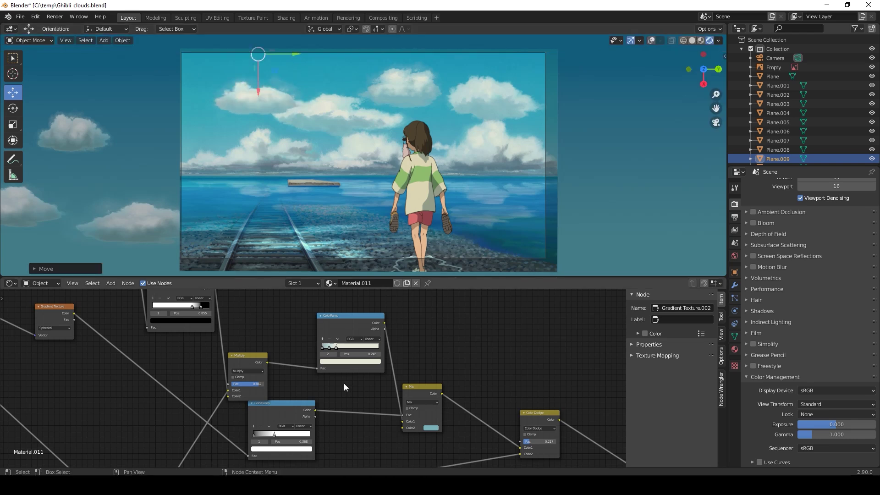
middle_drag(341, 392, 317, 326)
scroll(339, 344, up, 2)
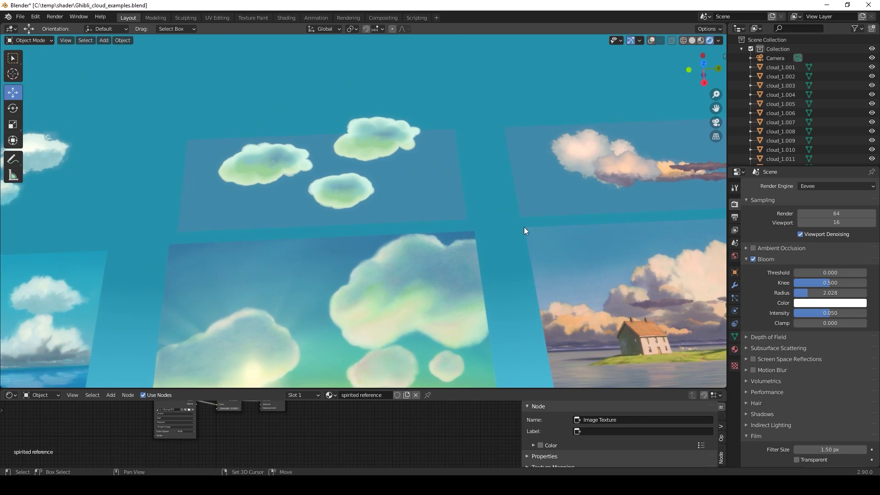
middle_drag(523, 227, 397, 166)
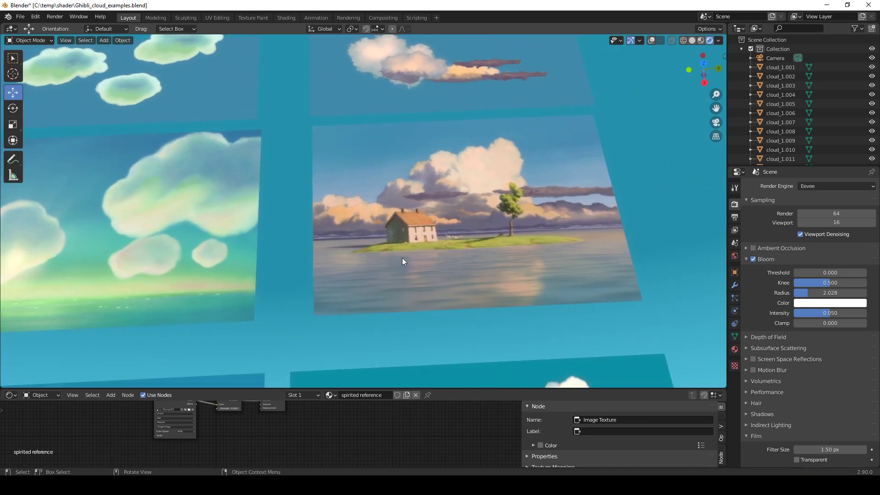
shift+middle_drag(409, 294, 441, 157)
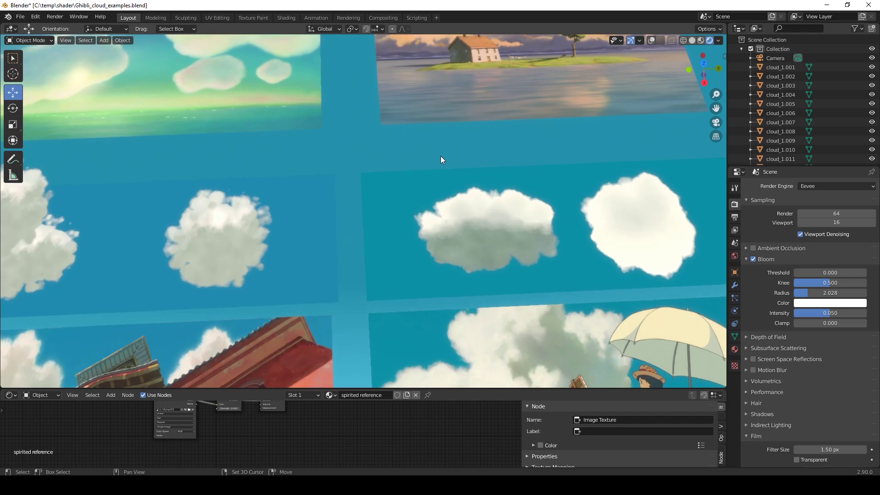
shift+middle_drag(191, 213, 397, 191)
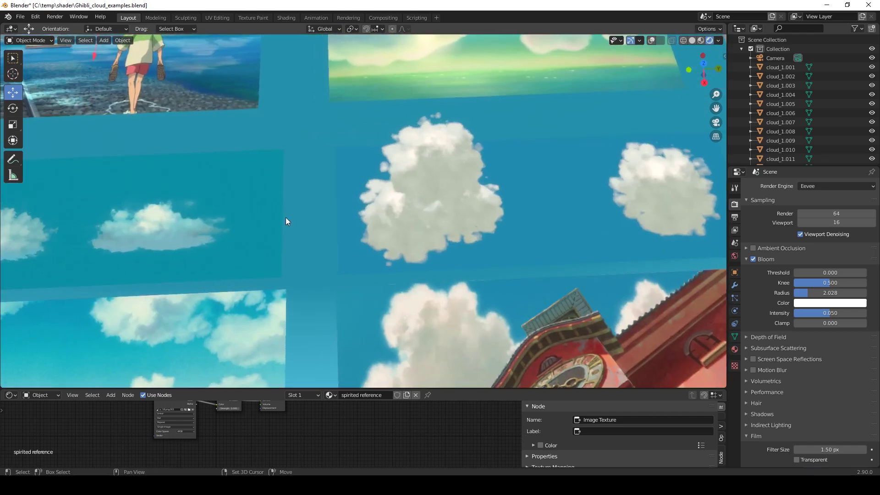
shift+middle_drag(126, 238, 255, 196)
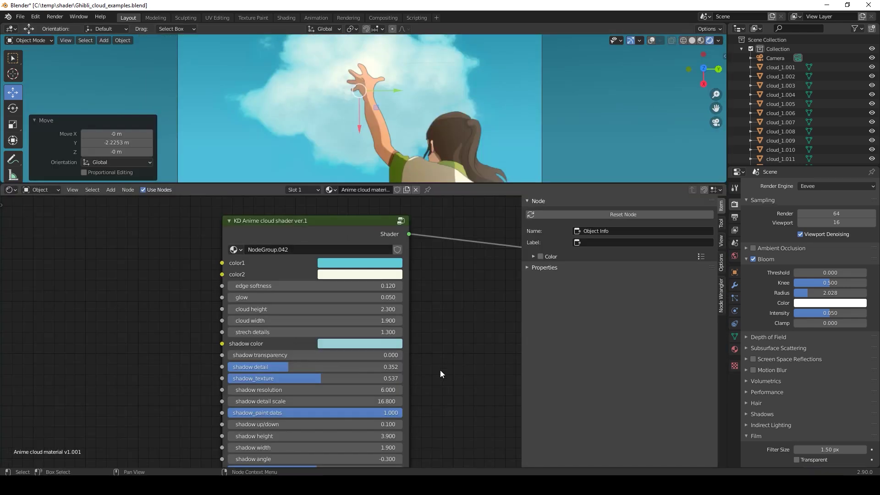
middle_drag(440, 370, 447, 259)
mouse_move(357, 302)
mouse_down()
mouse_move(259, 302)
mouse_move(336, 302)
mouse_up()
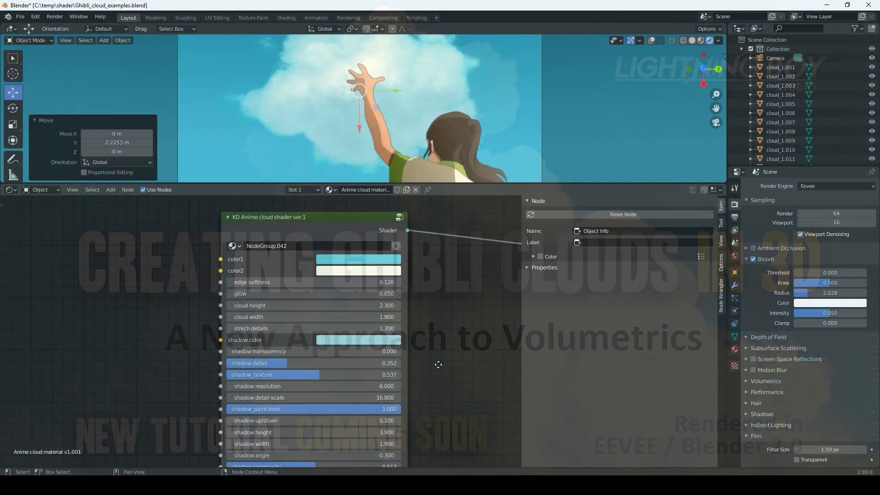
middle_drag(438, 364, 448, 268)
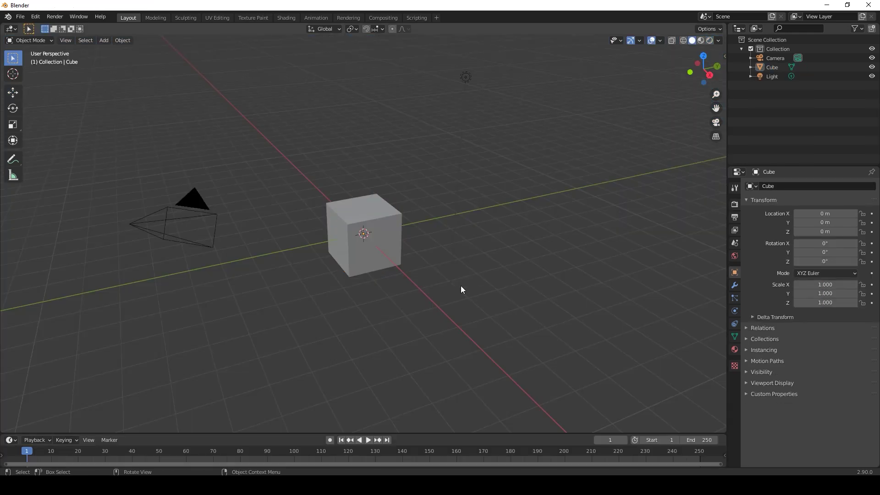
Delete the default camera, cube and light from the scene.
click(212, 226)
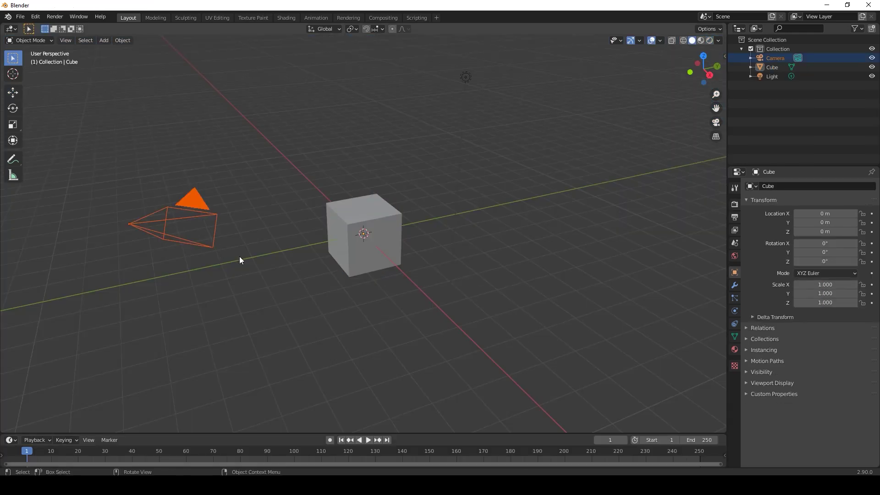
key(Delete)
click(341, 225)
key(Delete)
click(465, 77)
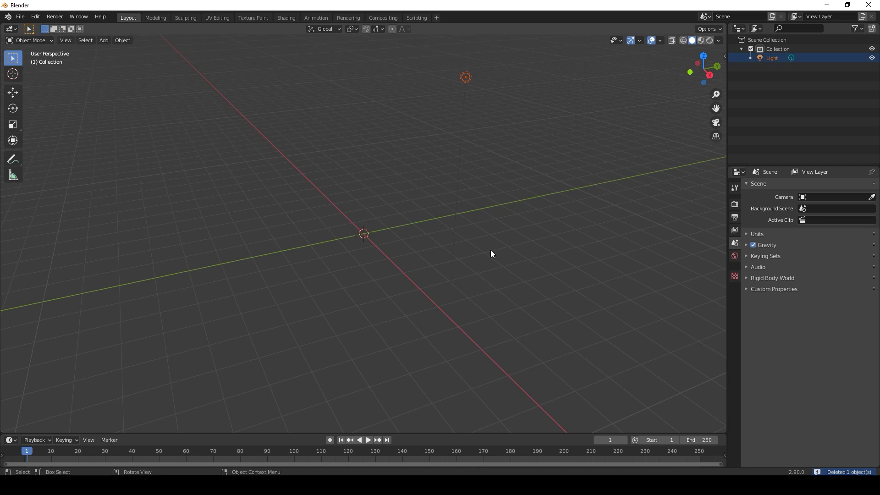
key(Delete)
Add a mesh plane at the origin and scale it up uniformly to about 4.18.
click(104, 41)
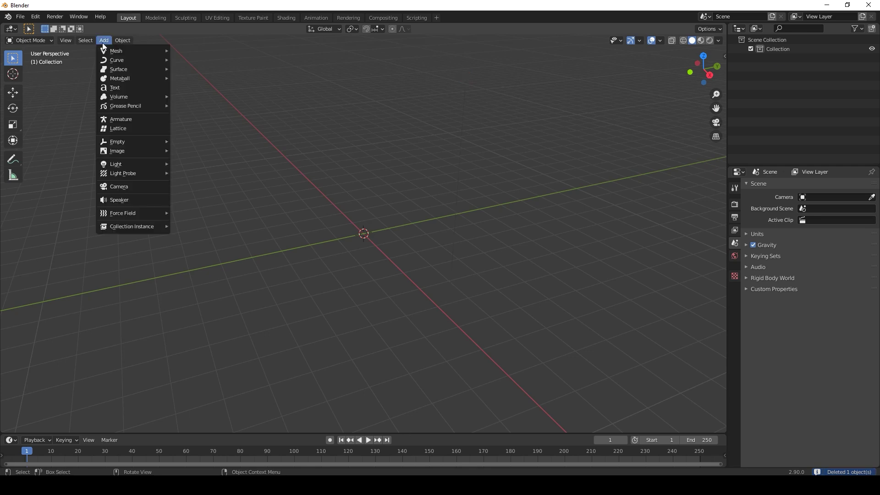
mouse_move(114, 50)
click(192, 51)
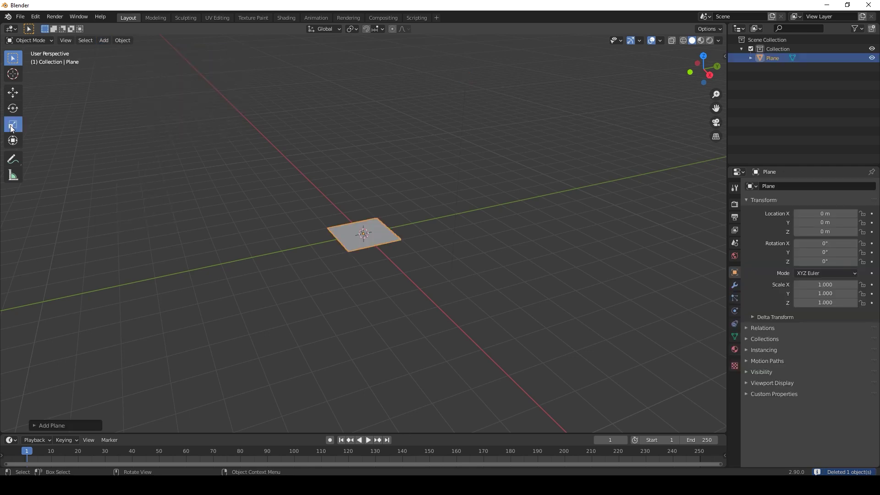
click(12, 124)
drag(392, 203, 495, 88)
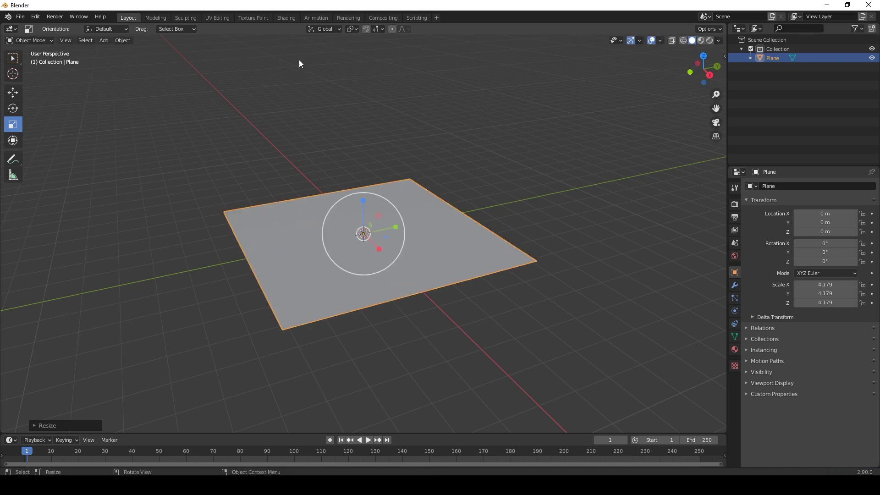
click(13, 92)
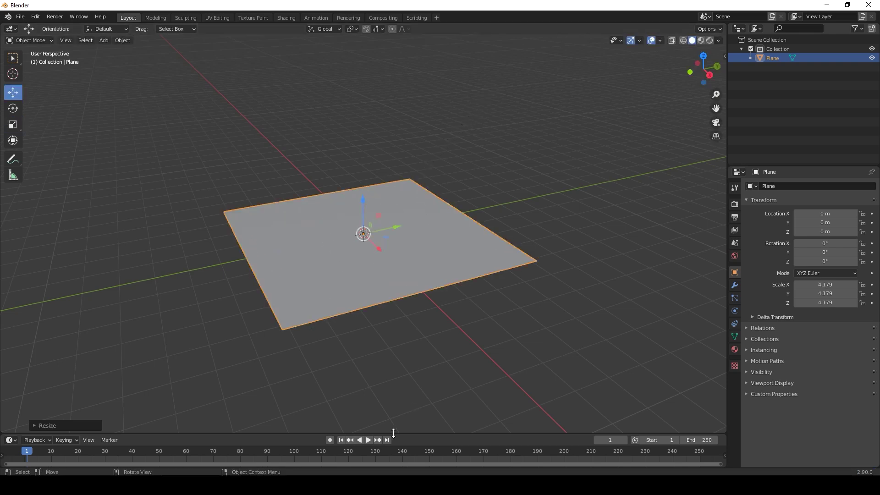
Enlarge the timeline area, change it into a Shader Editor and create a new material for the plane.
drag(390, 434, 387, 333)
click(11, 340)
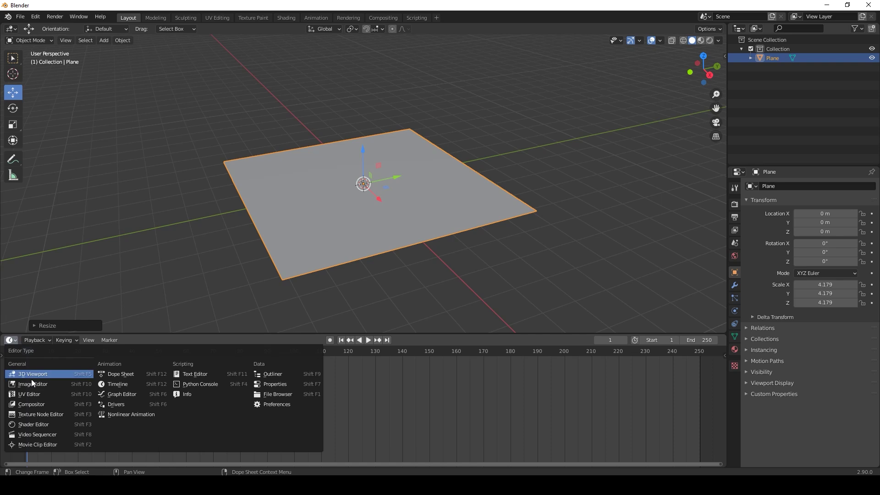
click(40, 425)
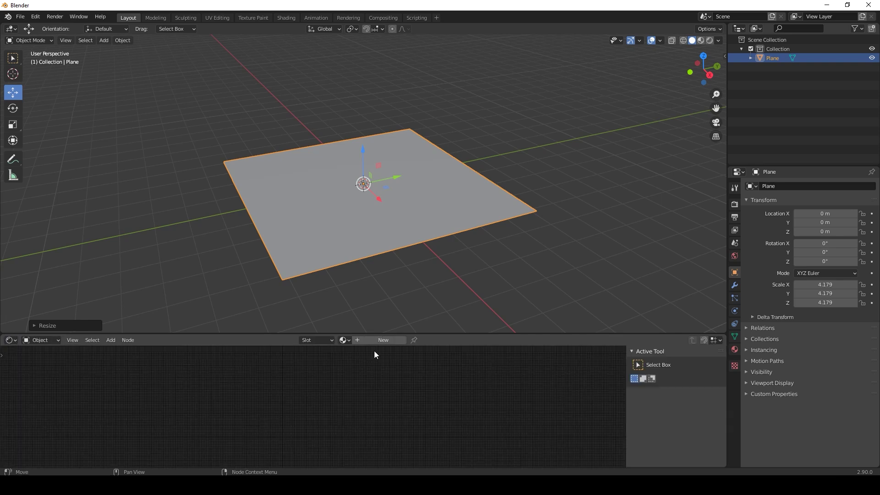
click(381, 340)
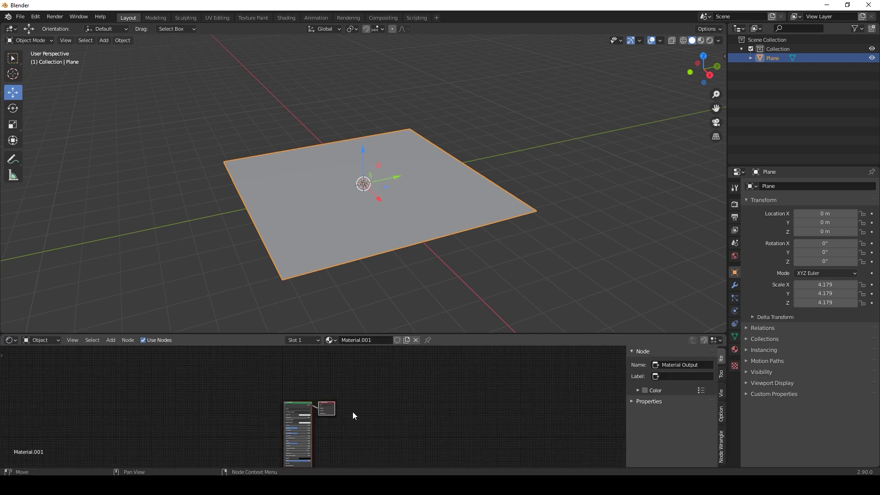
Make the Shader Editor taller and delete the Principled BSDF node from the material.
scroll(350, 430, up, 5)
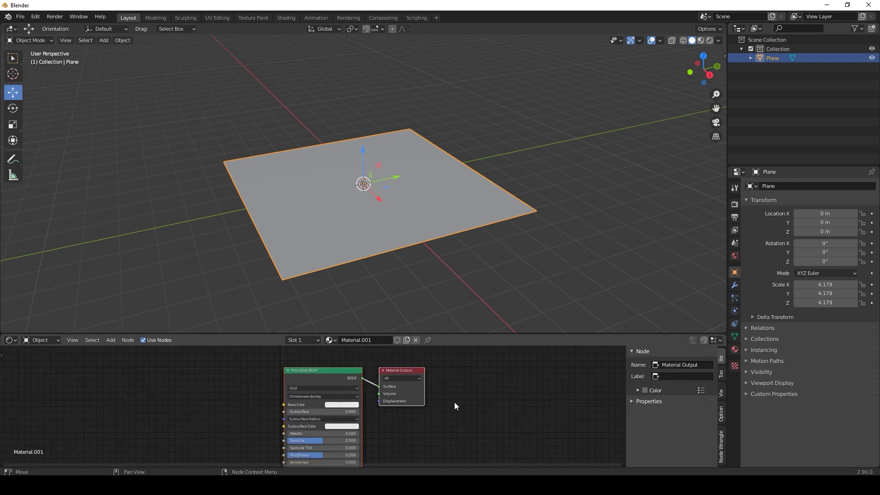
drag(416, 334, 417, 253)
middle_drag(437, 377, 483, 350)
click(366, 301)
key(x)
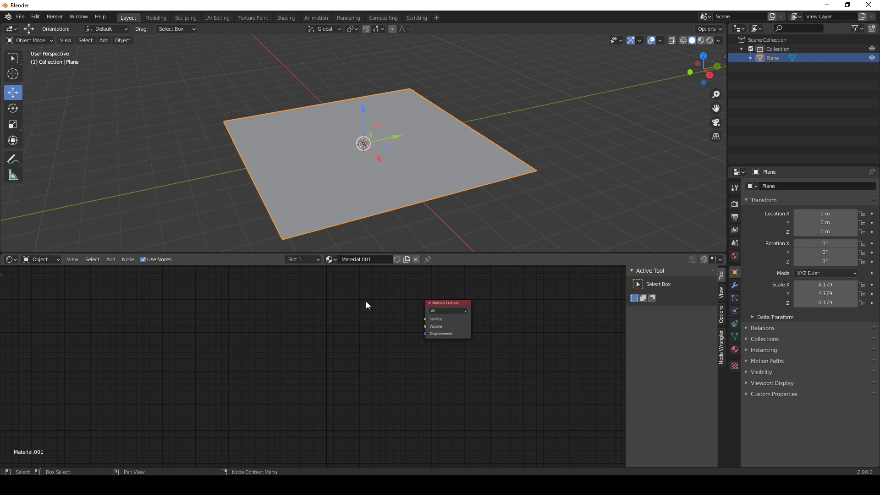
Add an Emission shader, connect it to the Material Output's Surface and show the viewport in rendered shading.
key(shift+a)
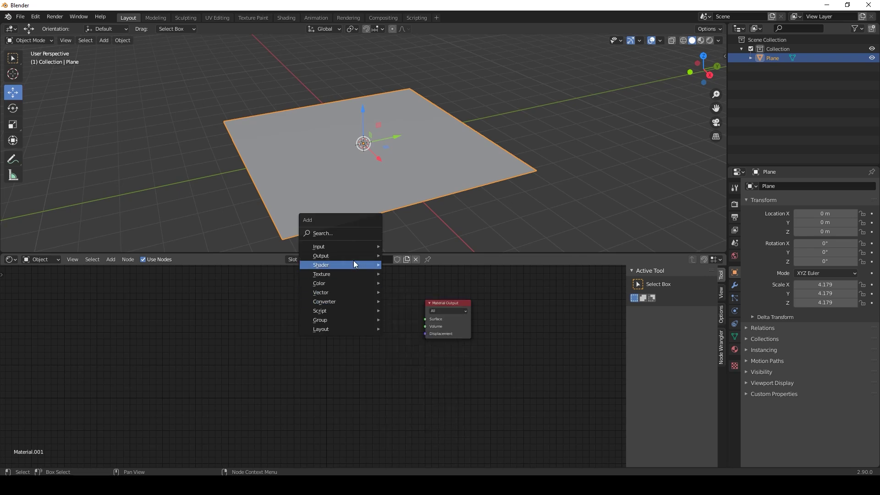
mouse_move(353, 265)
click(399, 285)
click(374, 322)
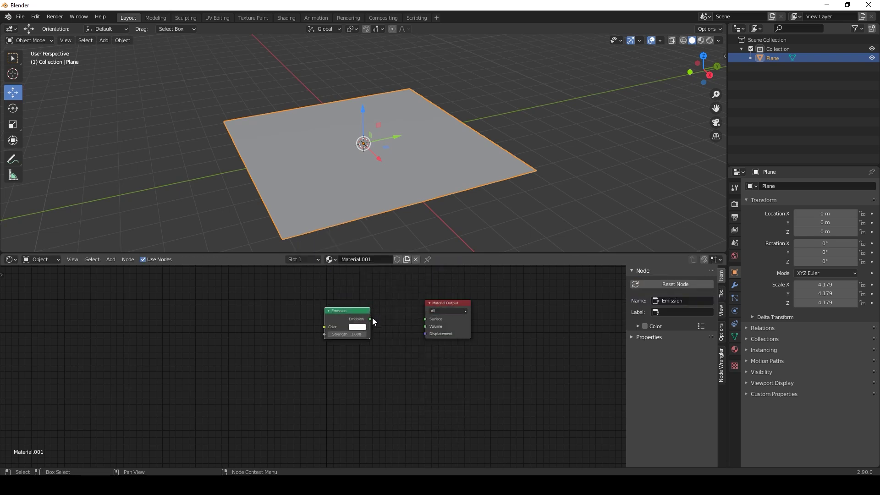
drag(372, 318, 425, 319)
click(710, 40)
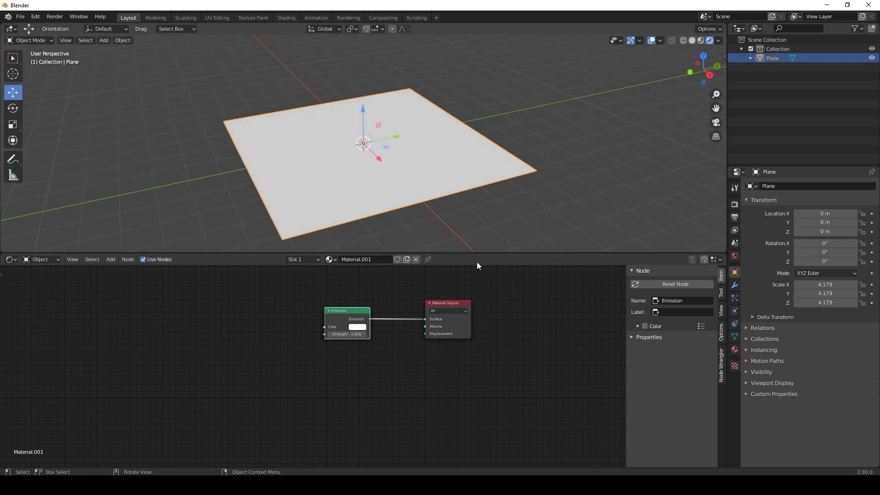
Add a Gradient Texture of type Quadratic sphere and feed its Color into the Emission node's Color.
key(shift+a)
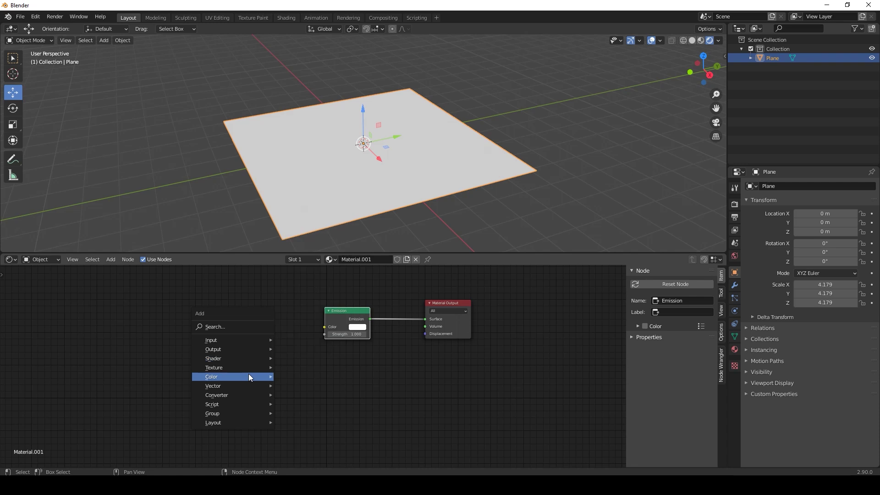
mouse_move(251, 366)
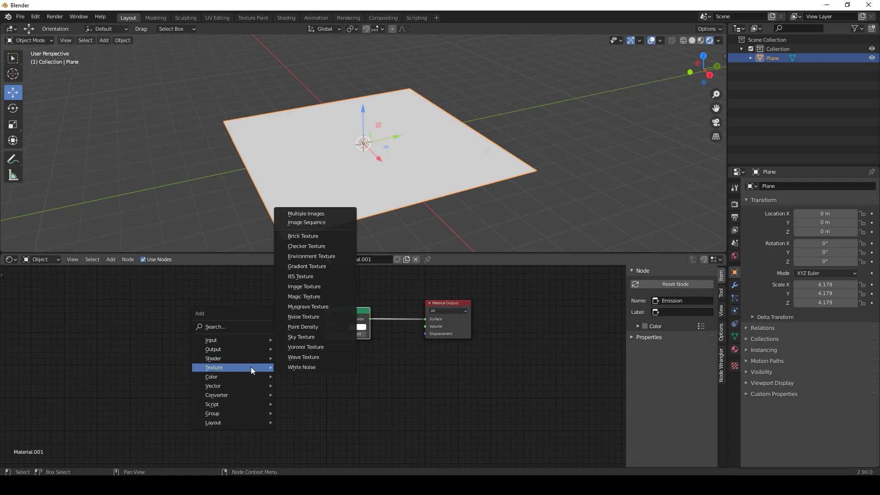
click(307, 266)
click(212, 312)
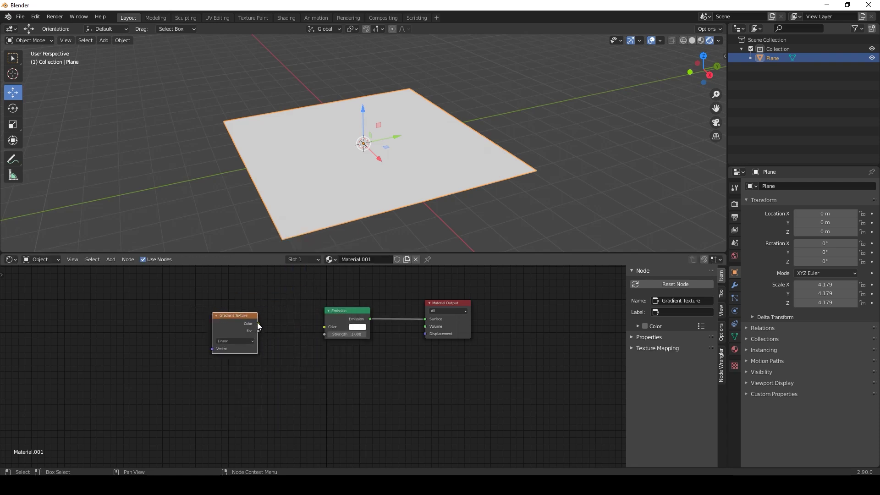
drag(258, 323, 324, 326)
click(236, 341)
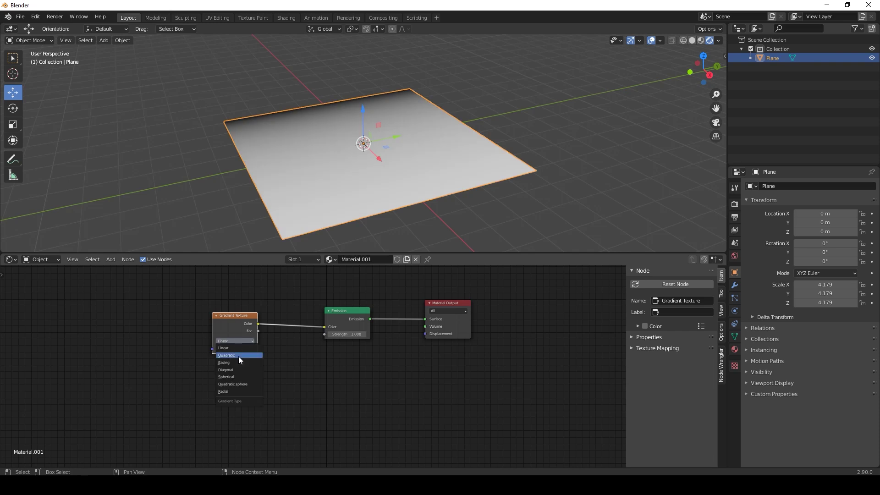
click(249, 385)
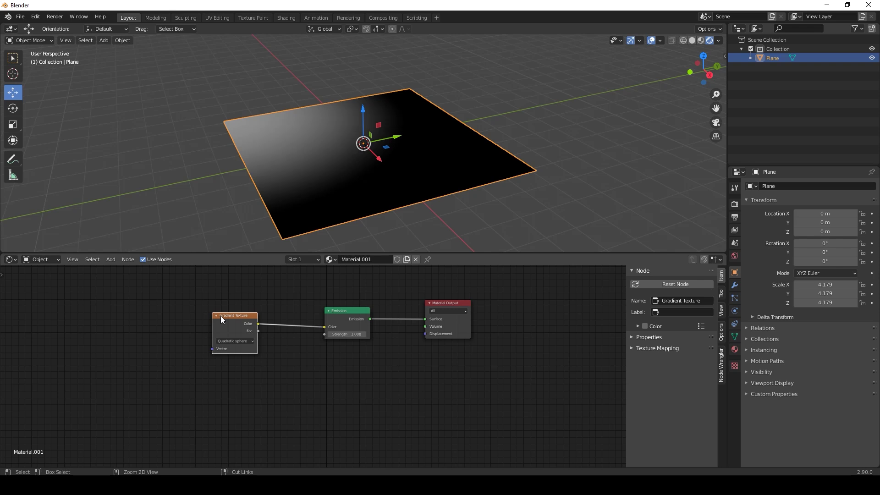
Add Texture Coordinate and Mapping nodes to the Gradient Texture, driving the Mapping with Object coordinates and spacing the nodes out.
key(ctrl+t)
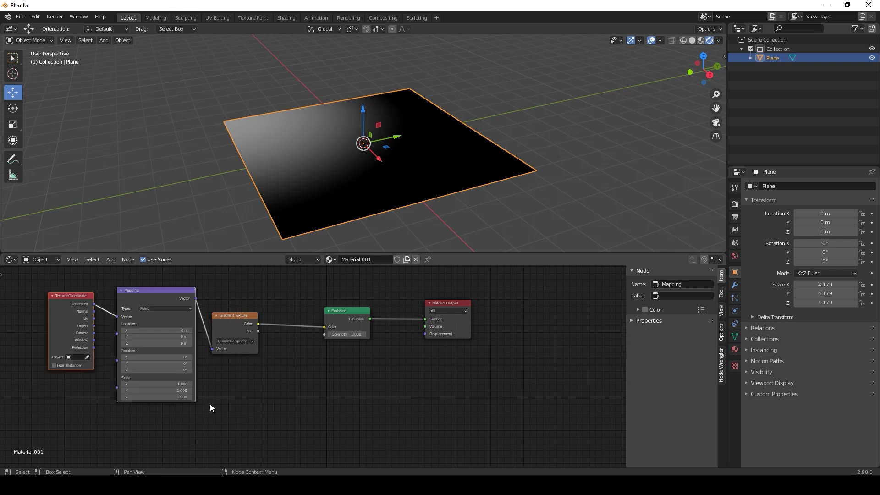
middle_drag(210, 403, 356, 404)
drag(297, 295, 247, 299)
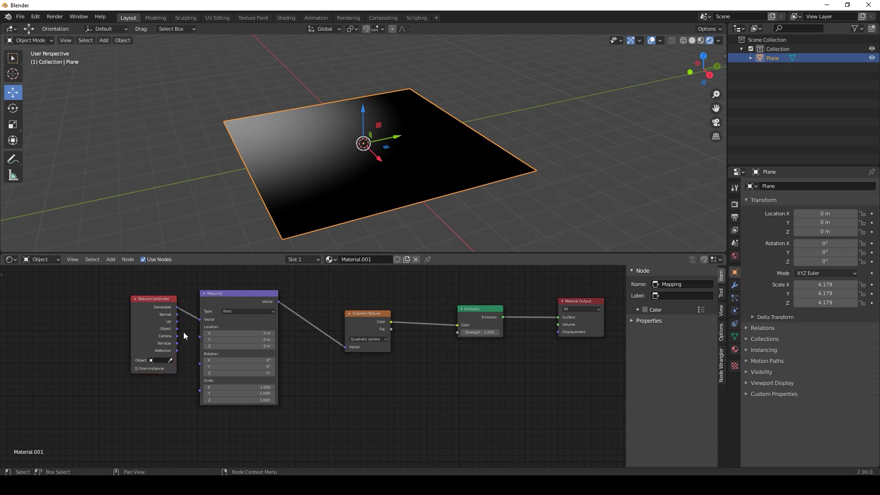
drag(177, 328, 200, 322)
drag(159, 301, 118, 306)
drag(106, 277, 197, 301)
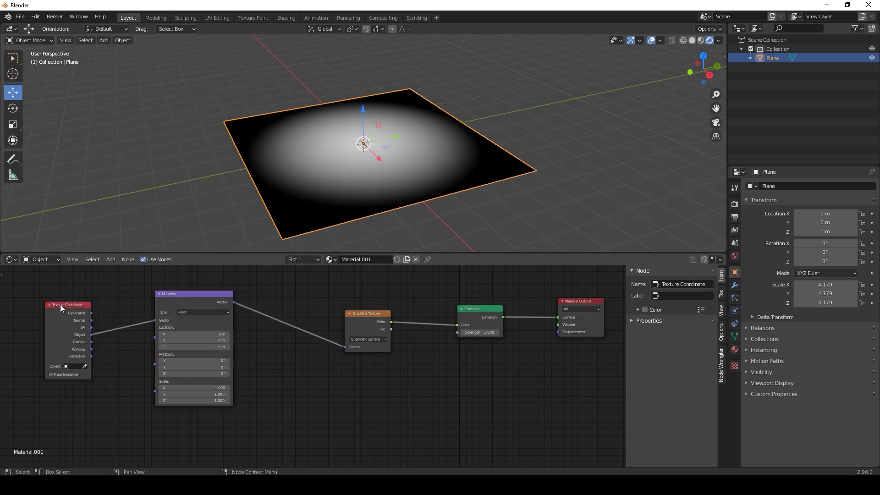
Make room beside the Texture Coordinate node and insert a Vector Curves node between it and the Mapping node.
drag(60, 304, 4, 309)
middle_drag(104, 400, 269, 395)
key(shift+a)
mouse_move(240, 373)
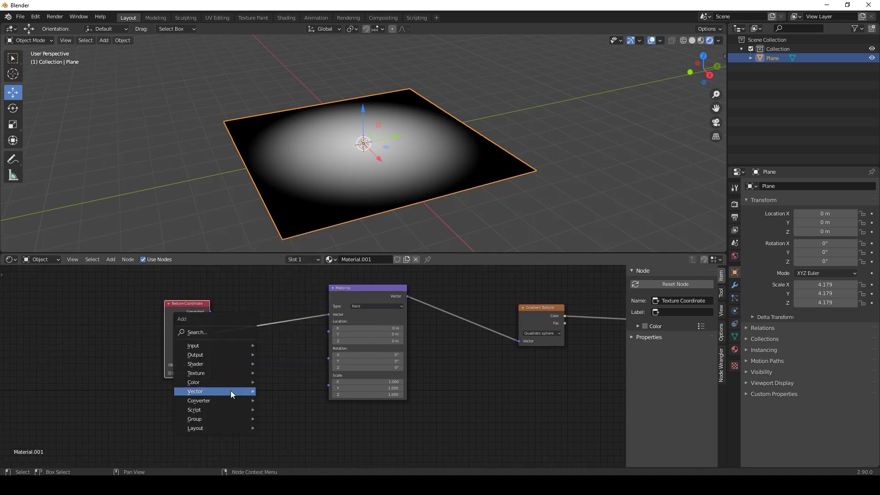
mouse_move(230, 390)
click(285, 361)
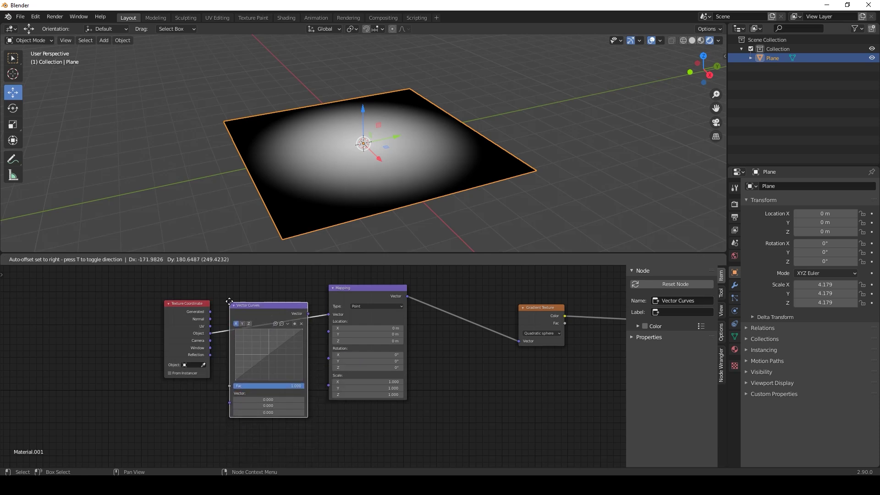
click(229, 303)
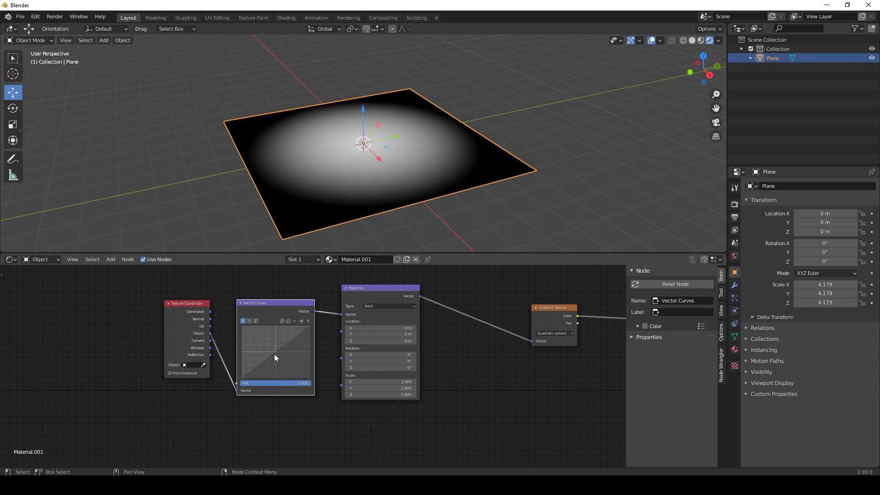
Bend the Vector Curves node's X curve downward with a point at about X 0.19, Y -0.43.
mouse_move(274, 353)
mouse_down()
mouse_move(282, 362)
mouse_move(263, 345)
mouse_move(281, 357)
mouse_up()
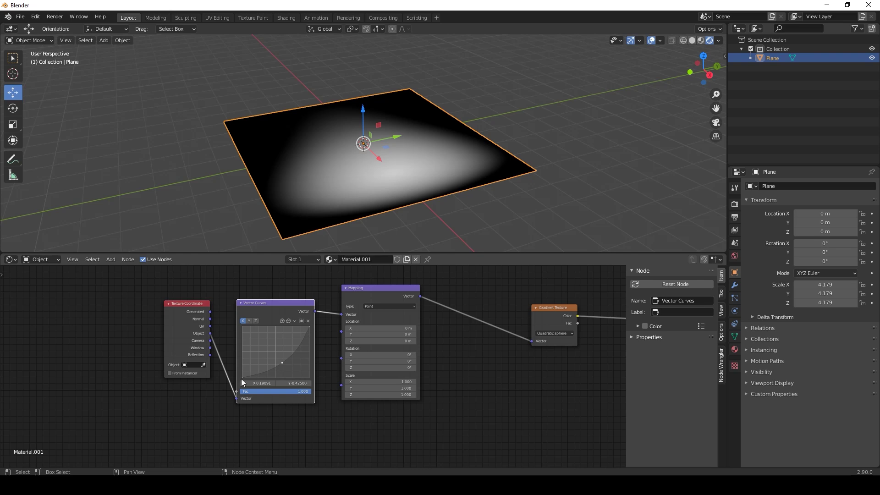
middle_drag(440, 221, 417, 185)
scroll(415, 214, down, 2)
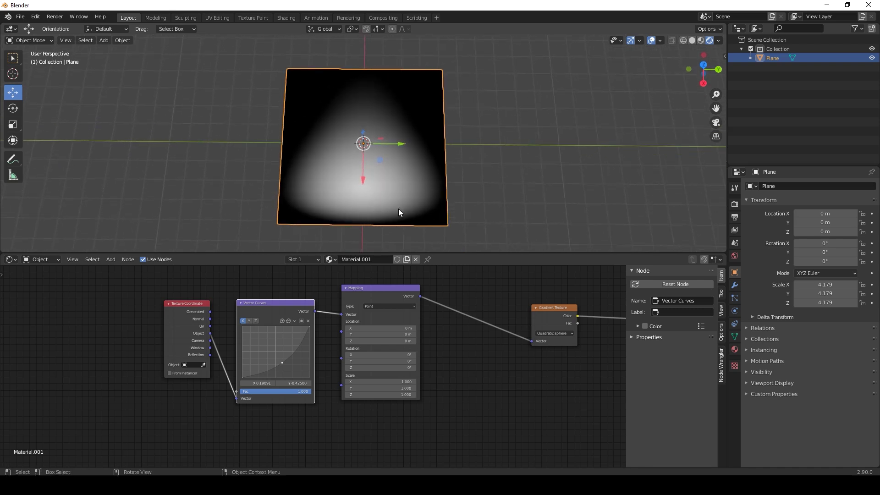
Move the Gradient Texture node closer to the Mapping node and add a Voronoi Texture node above it.
drag(148, 283, 390, 308)
drag(559, 309, 473, 315)
middle_drag(560, 369, 326, 391)
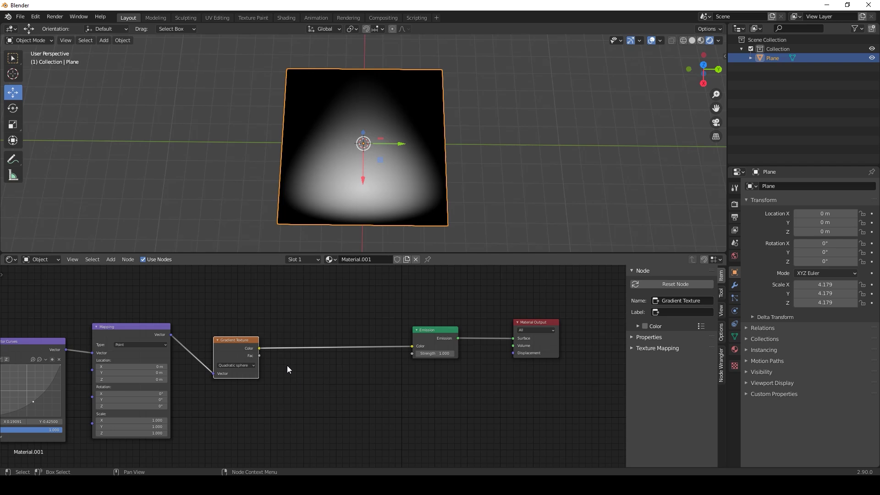
middle_drag(258, 335, 322, 379)
key(shift+a)
mouse_move(284, 305)
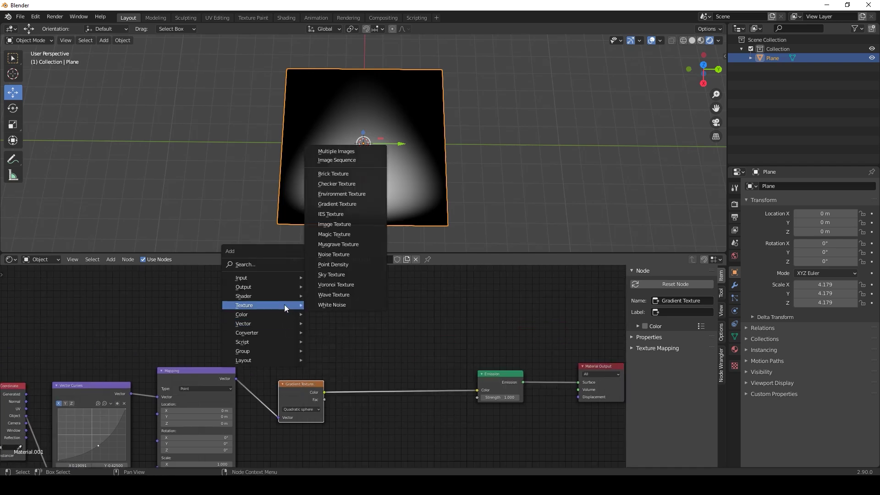
click(341, 285)
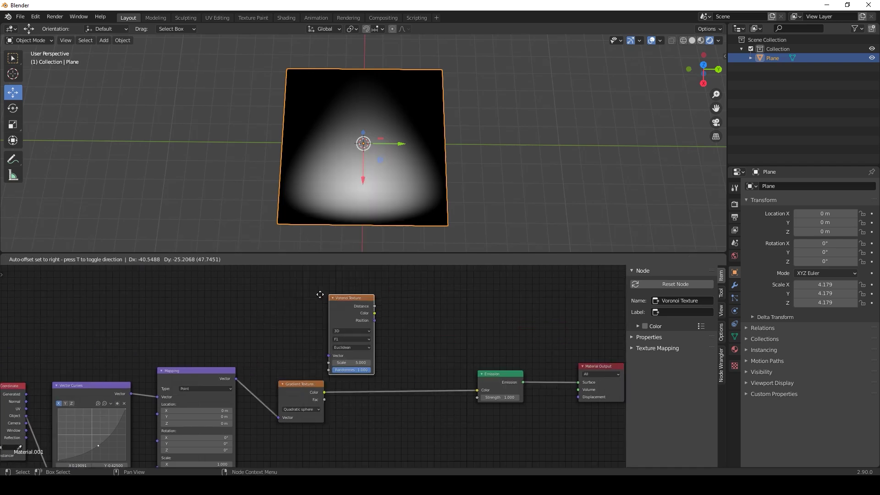
click(270, 280)
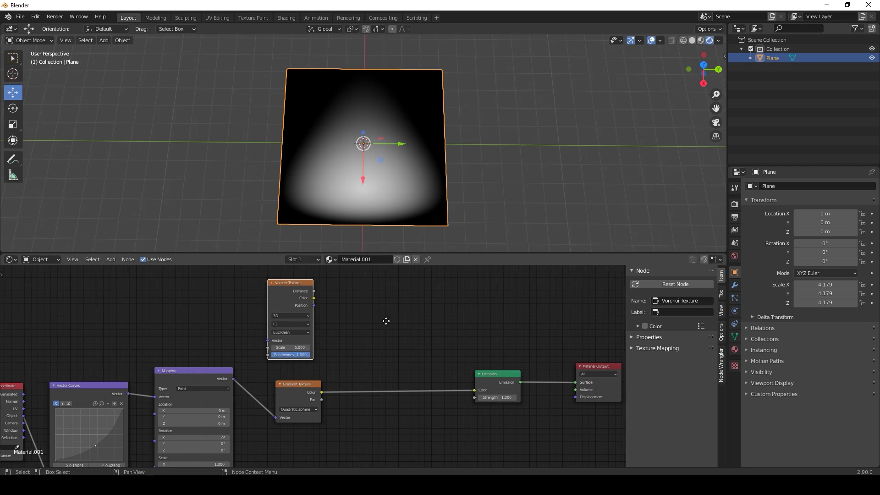
middle_drag(388, 321, 344, 315)
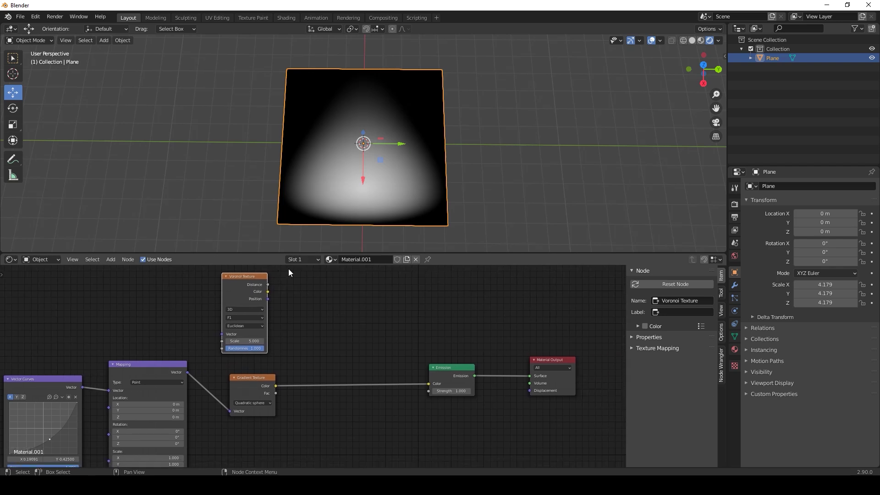
Shift the Emission and Material Output nodes up and insert a MixRGB node between the Gradient Texture and Emission.
drag(439, 317, 558, 395)
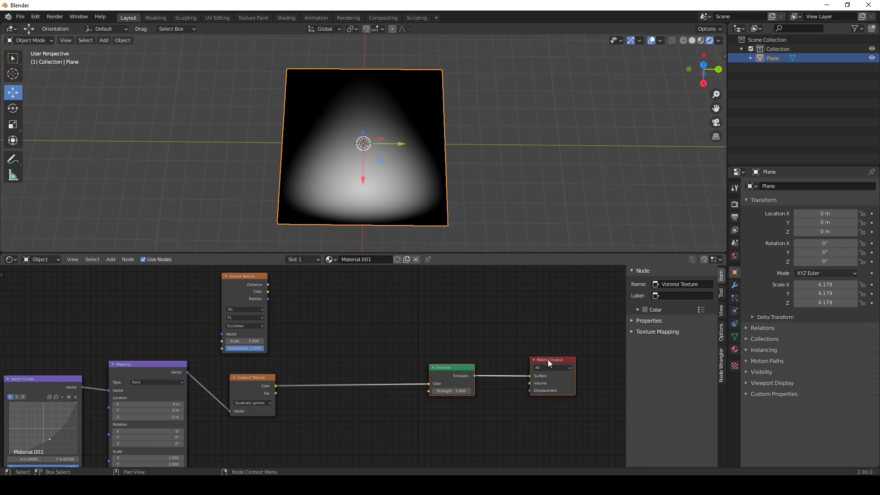
drag(548, 363, 565, 307)
click(308, 311)
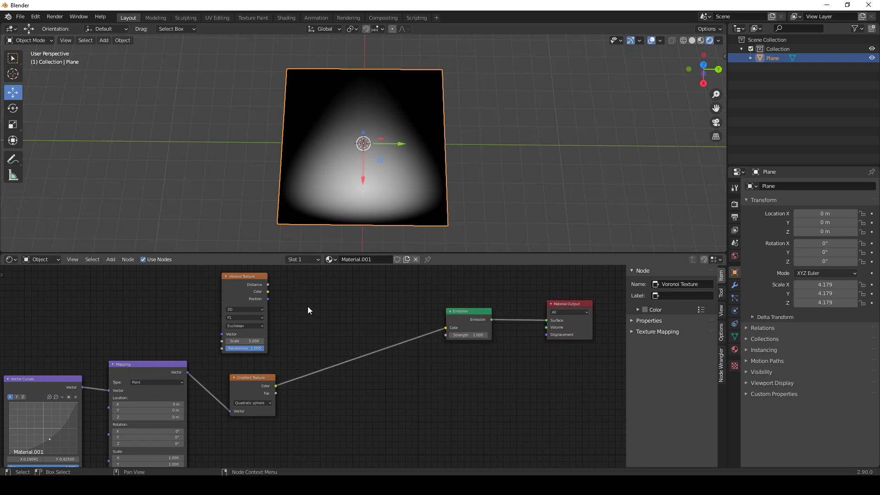
key(shift+a)
mouse_move(339, 342)
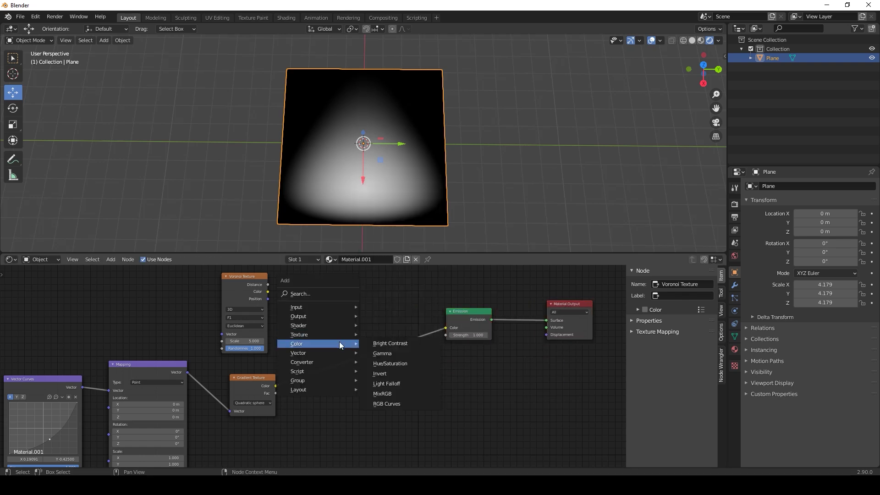
click(399, 392)
click(356, 321)
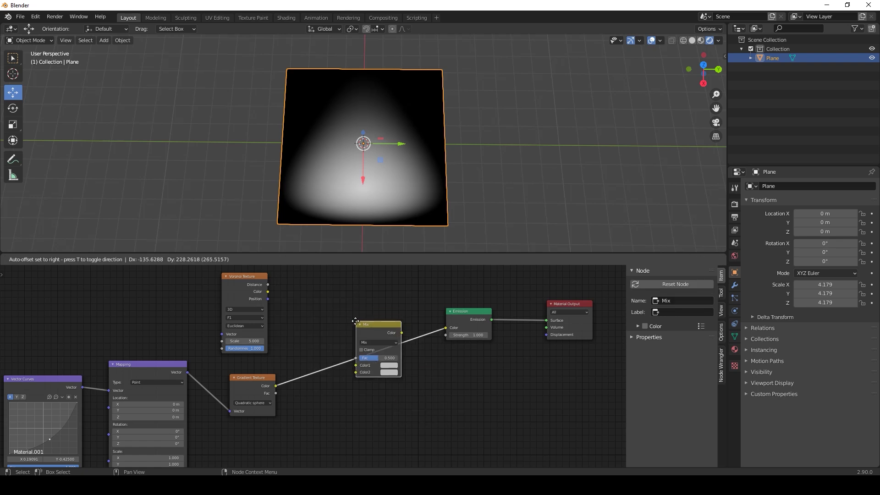
Set the Mix node to Soft Light with a Fac of 1.000 and feed the Voronoi Distance into its Color2.
click(380, 342)
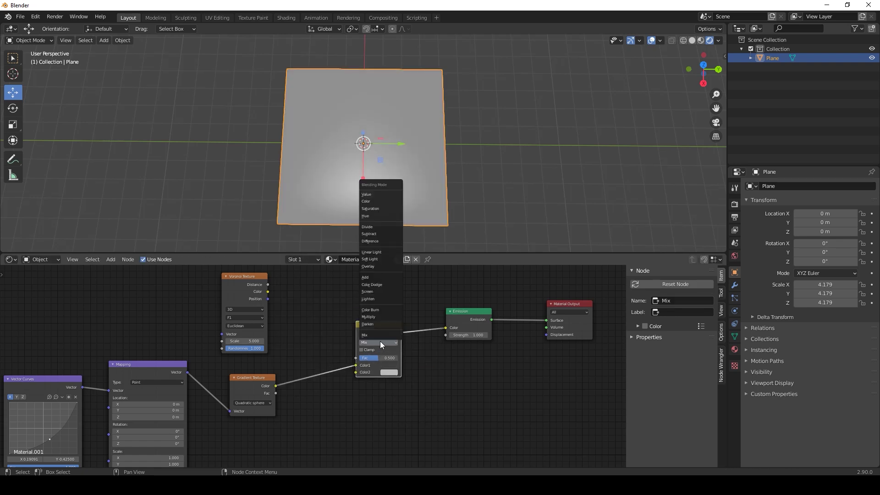
click(378, 261)
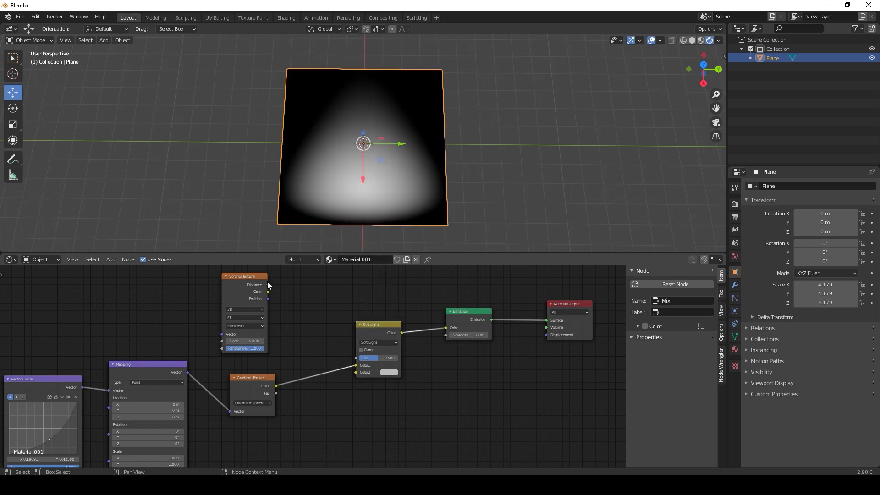
mouse_move(267, 285)
mouse_down()
mouse_move(331, 358)
mouse_move(356, 373)
mouse_up()
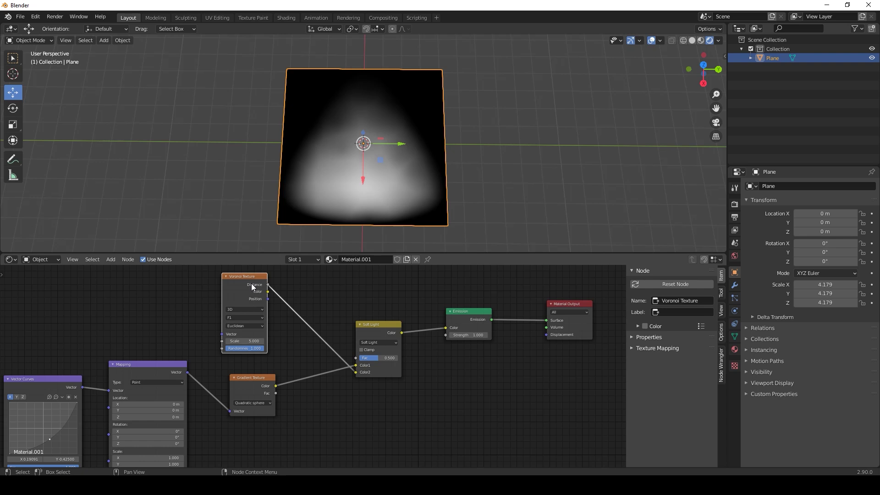
drag(249, 282, 236, 281)
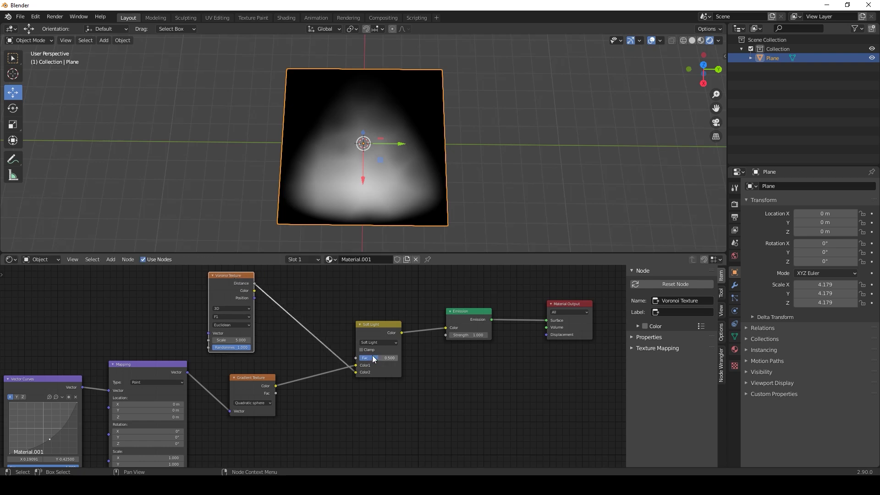
drag(383, 357, 397, 358)
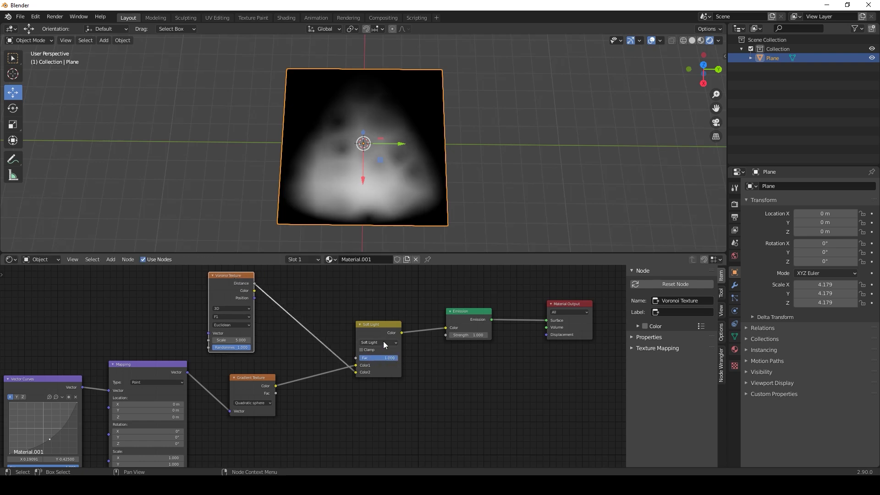
Insert a ColorRamp between the Voronoi Texture and Soft Light nodes, running from white to black with the black stop at 1.000.
key(shift+a)
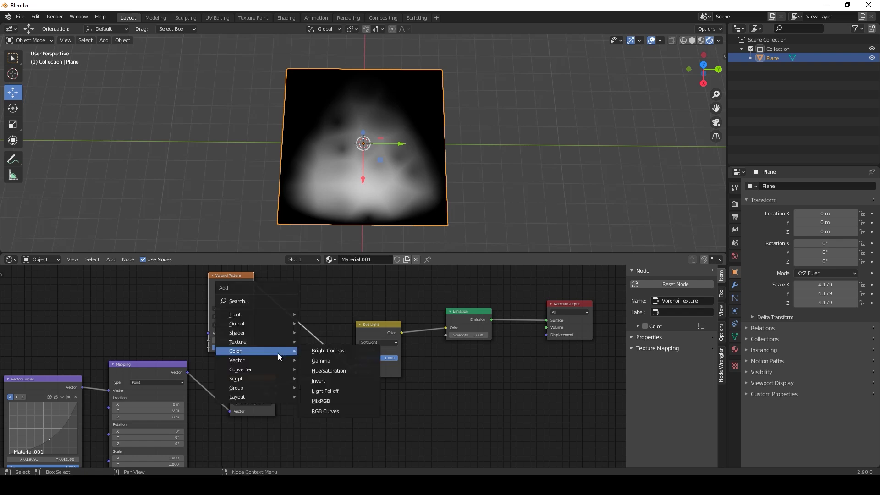
mouse_move(268, 367)
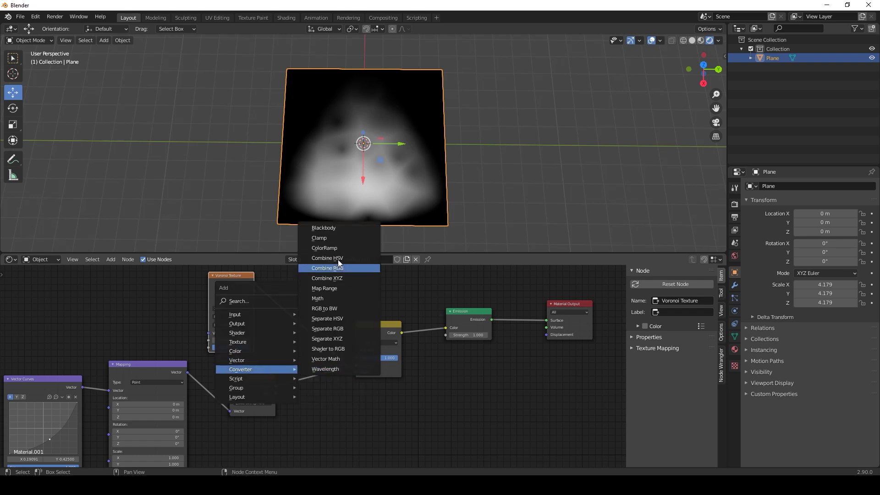
click(334, 248)
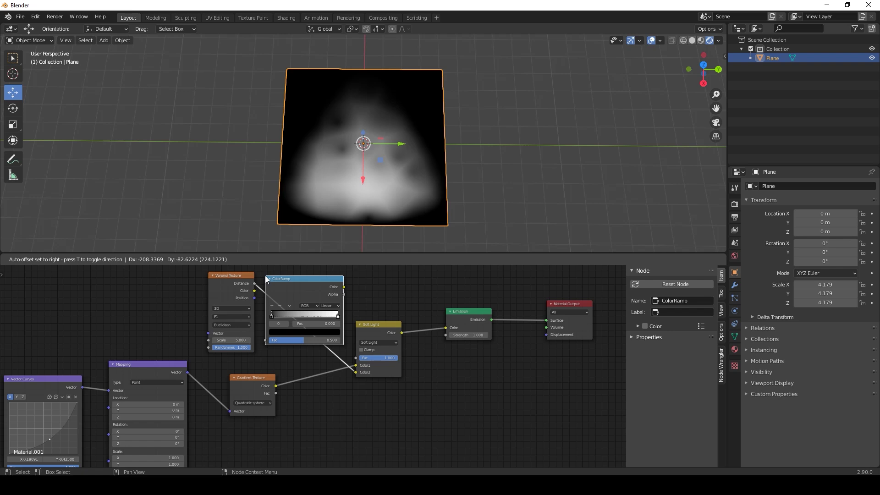
click(266, 279)
mouse_move(287, 315)
mouse_down()
mouse_move(353, 316)
mouse_move(278, 325)
mouse_up()
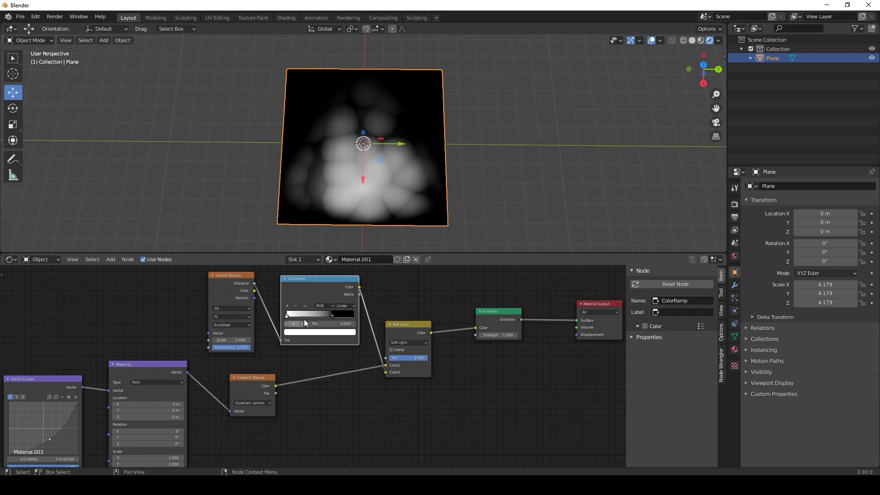
drag(333, 316, 356, 315)
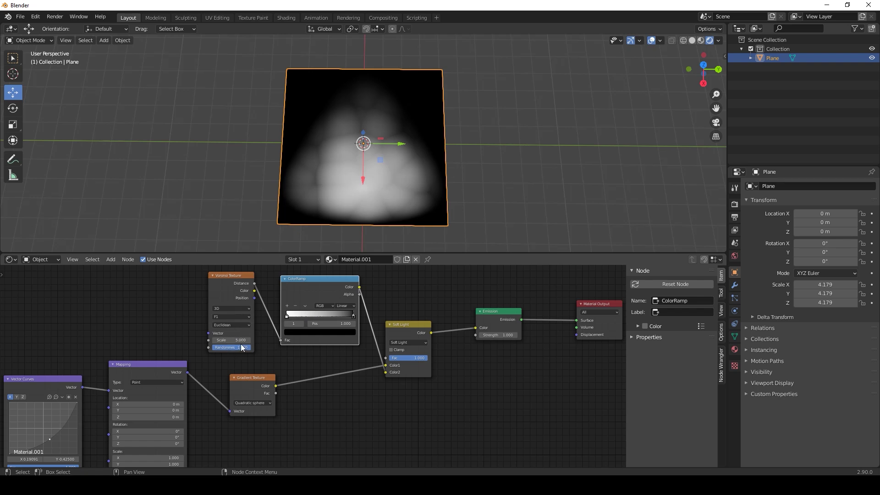
Move the Emission and Material Output nodes further along and insert a second ColorRamp between the Soft Light and Emission nodes.
middle_drag(341, 350, 293, 375)
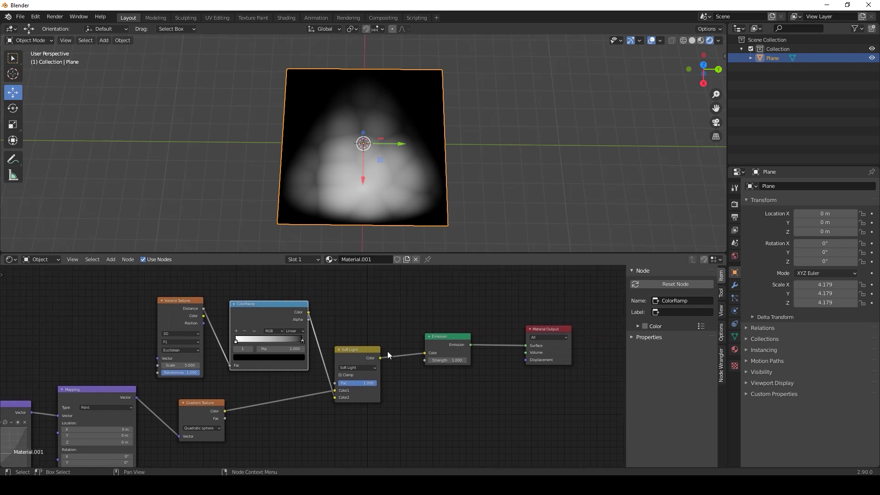
drag(444, 298, 568, 351)
click(633, 279)
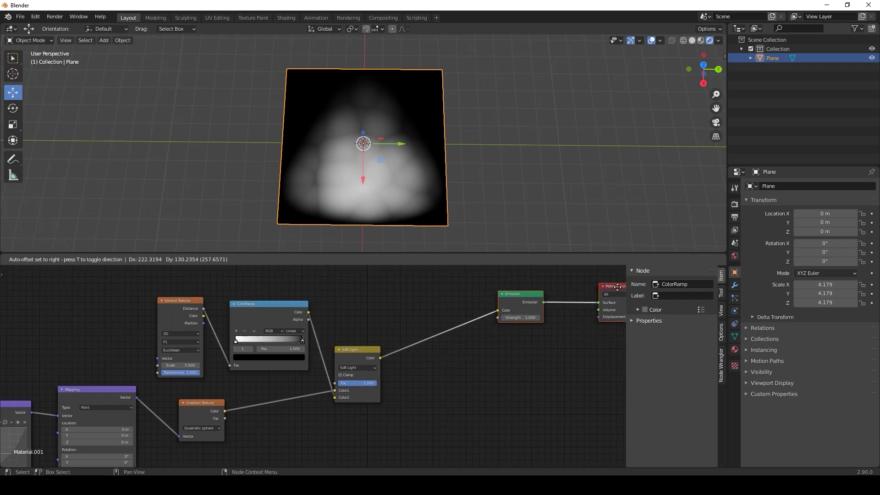
key(shift+a)
mouse_move(425, 364)
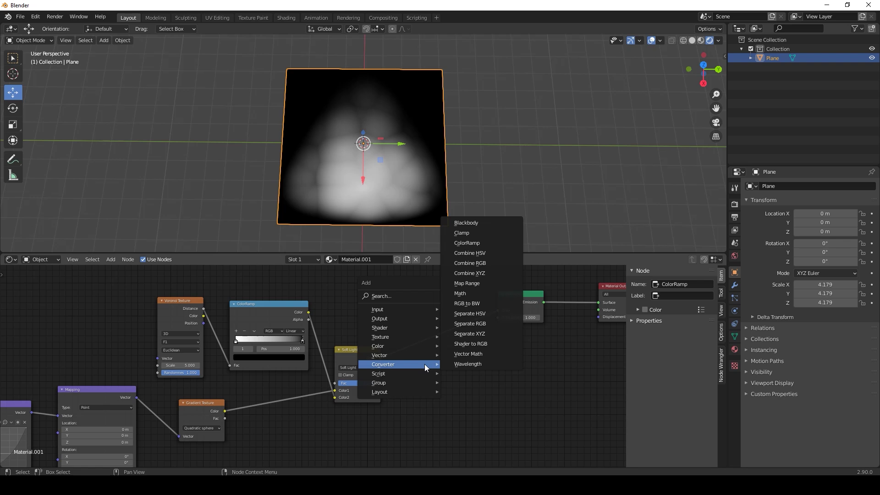
click(477, 243)
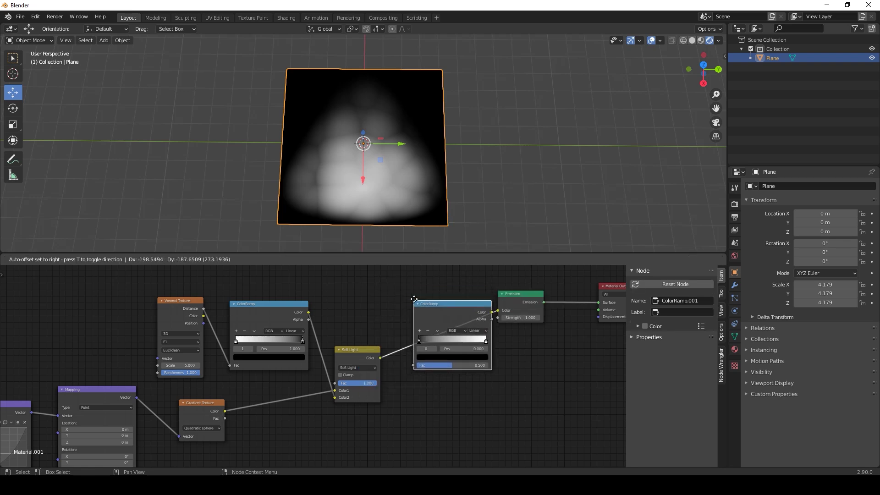
click(408, 293)
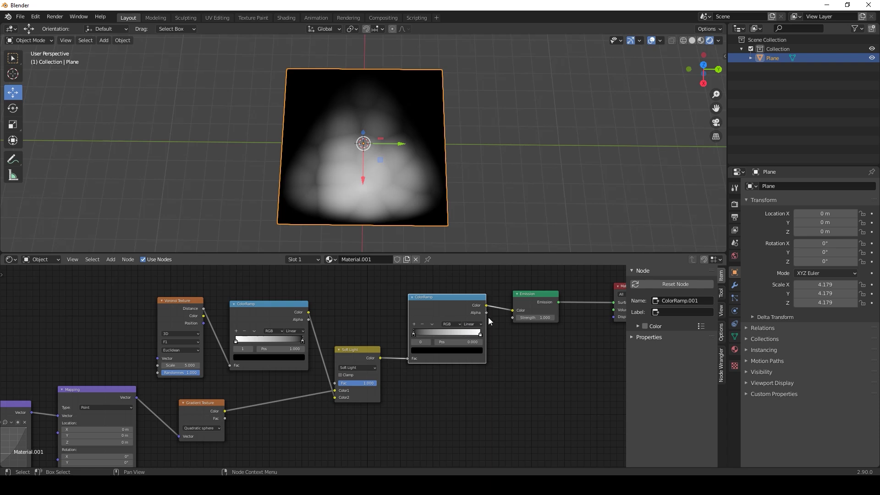
Set the second ColorRamp's interpolation to Constant and move its white stop to about a quarter of the ramp.
click(479, 324)
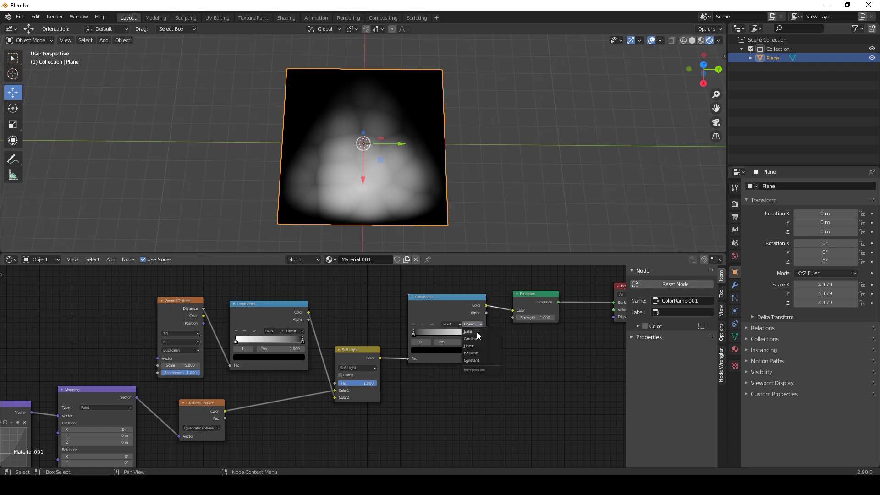
click(485, 361)
drag(479, 338, 431, 361)
Move the second ColorRamp, Emission and Material Output nodes away from the Soft Light node to make room between them.
scroll(493, 356, down, 2)
middle_drag(493, 356, 425, 366)
drag(369, 298, 535, 336)
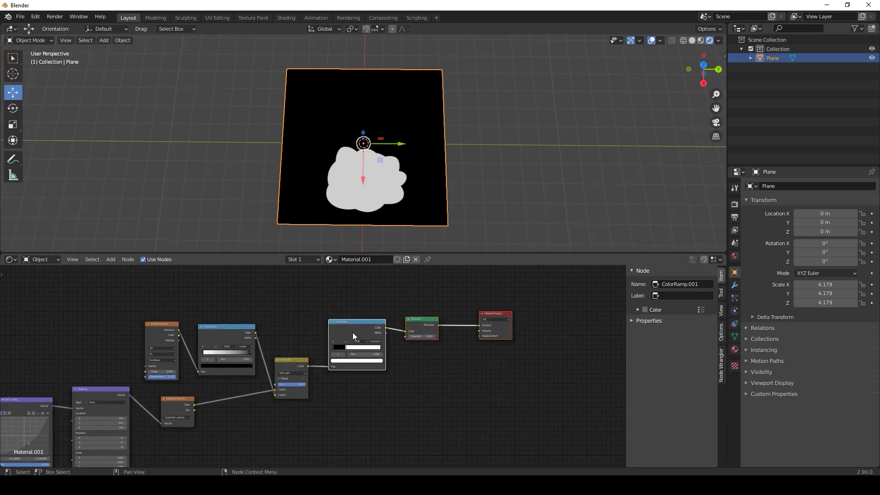
drag(353, 332, 456, 318)
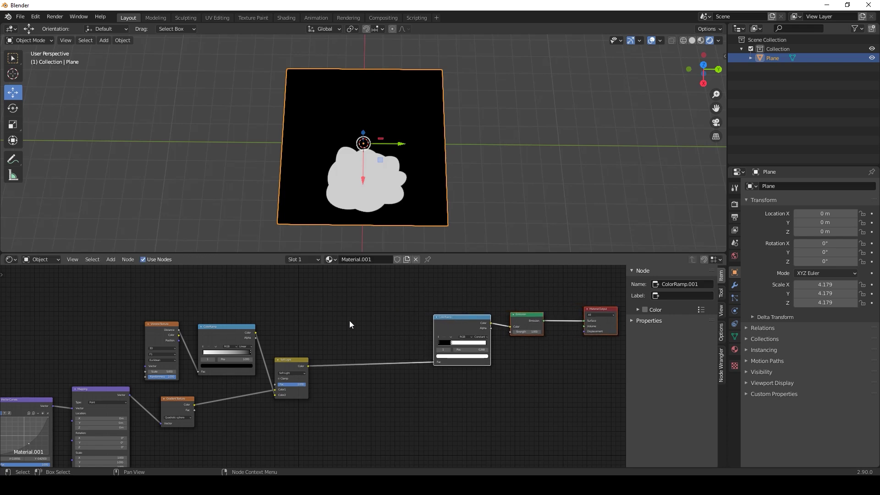
click(274, 317)
Duplicate the Voronoi Texture, its ColorRamp and the Soft Light node together and place the copies above the originals.
middle_drag(197, 296, 224, 297)
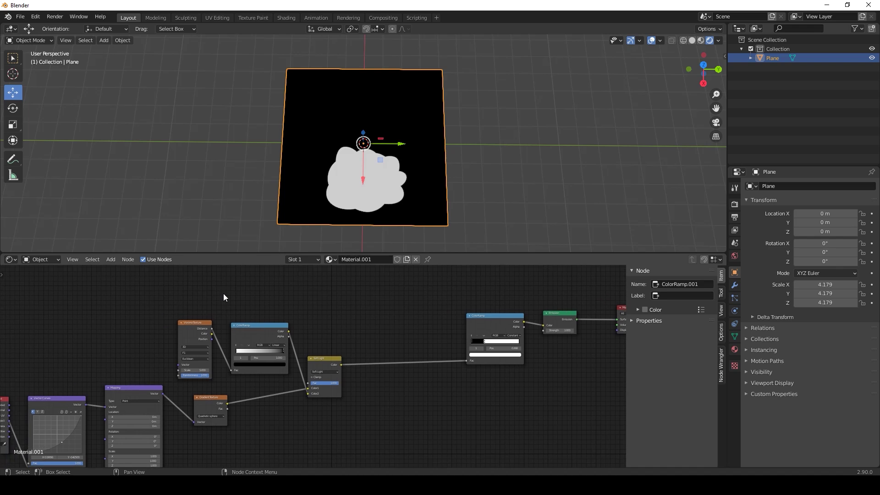
click(191, 325)
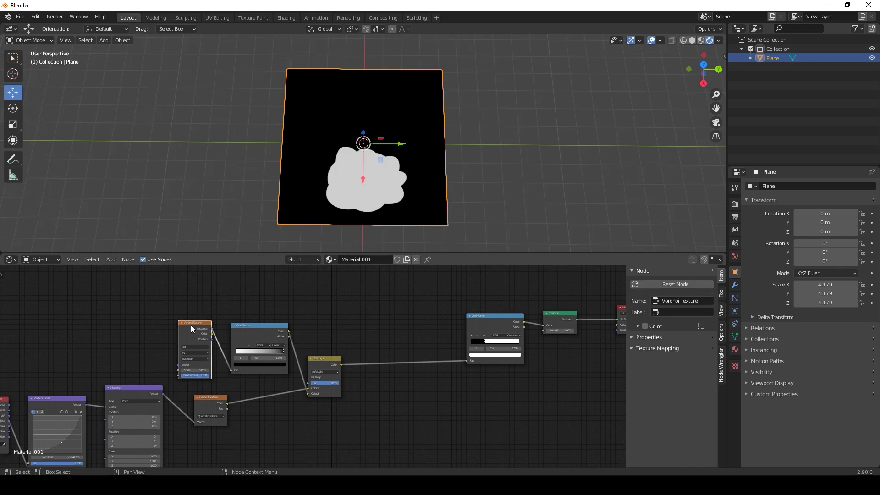
shift+click(257, 329)
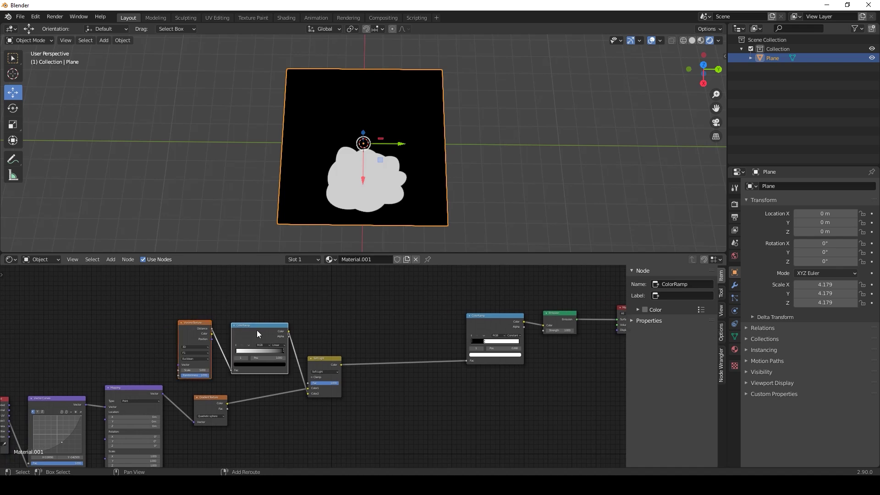
shift+click(323, 359)
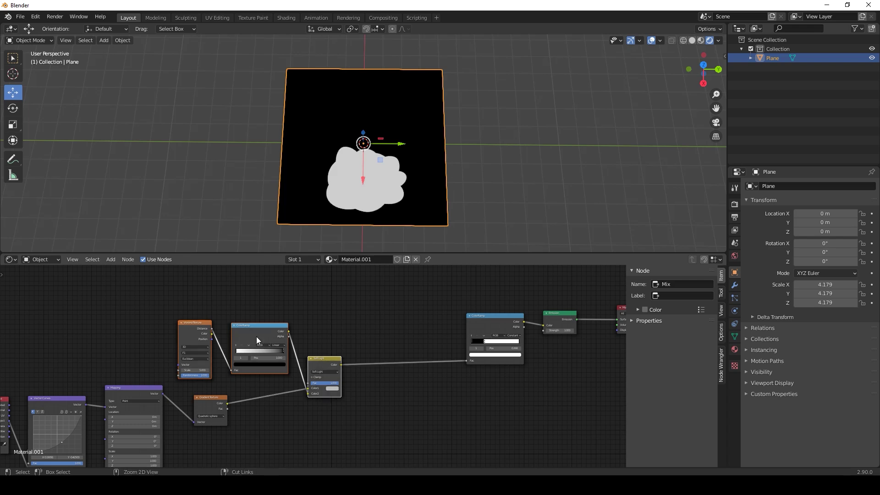
key(shift+d)
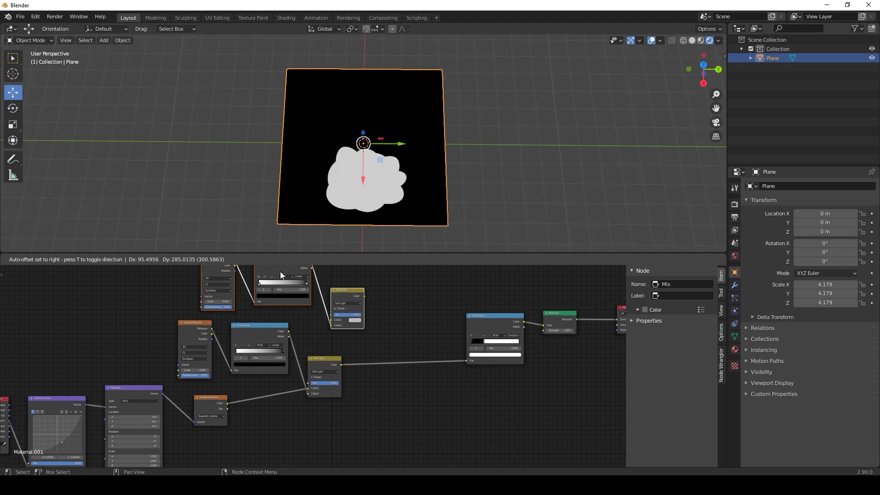
click(280, 271)
click(376, 386)
Place the duplicated Soft Light node on the link between the original Soft Light node and the Constant ColorRamp.
middle_drag(445, 403, 406, 445)
middle_drag(353, 351, 352, 334)
drag(312, 319, 364, 360)
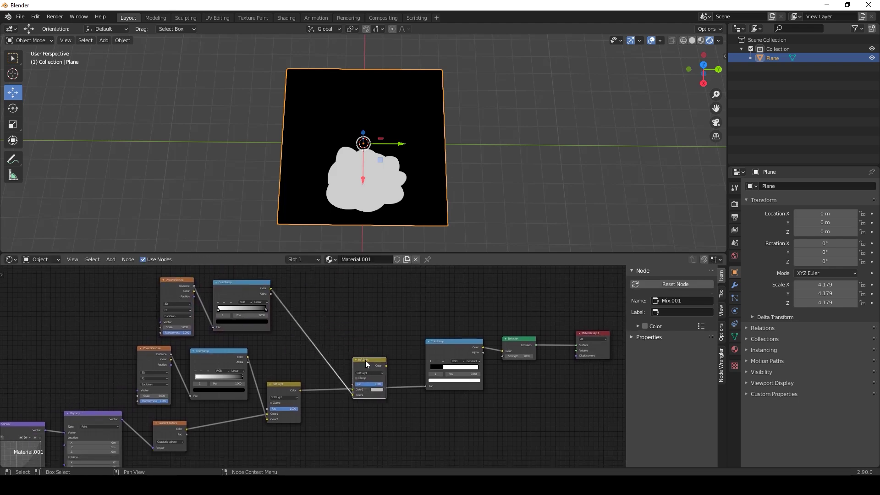
Link the original Soft Light output to the duplicated Soft Light's Color1, and the duplicate's output to the Constant ColorRamp's Fac.
drag(300, 390, 352, 390)
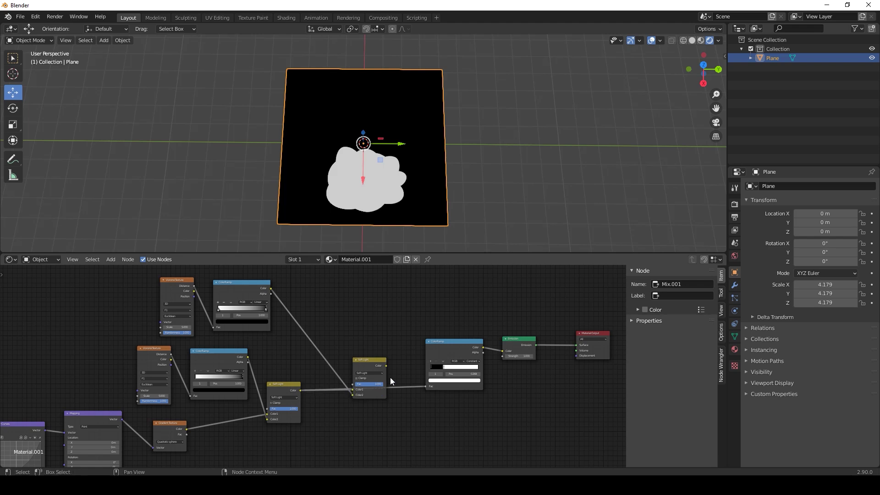
drag(386, 366, 426, 385)
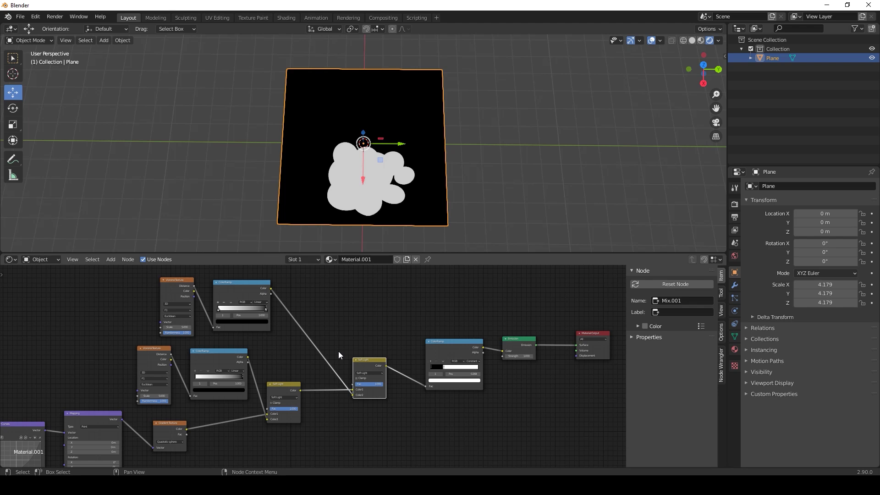
Set the Scale of the duplicated upper Voronoi Texture to 20.
scroll(299, 349, up, 3)
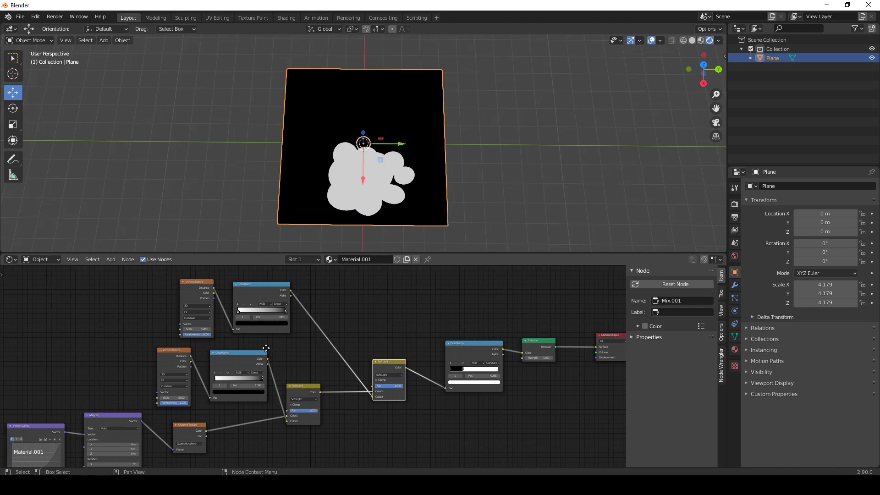
scroll(240, 347, up, 2)
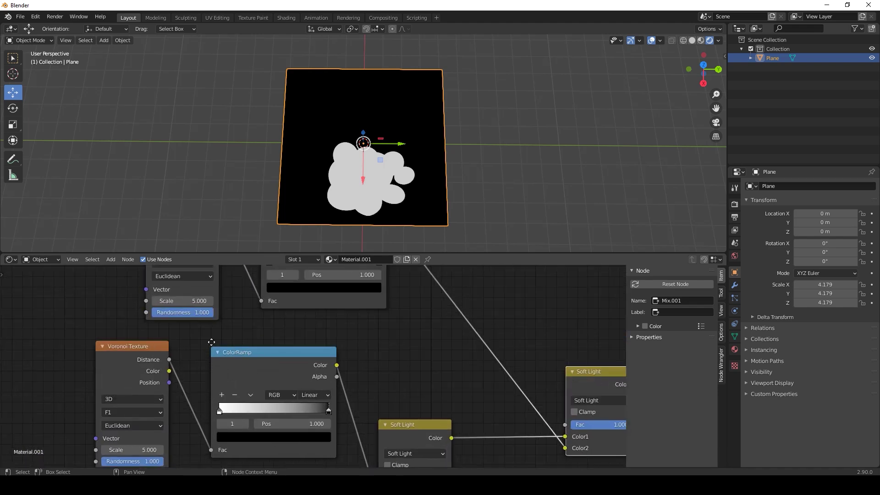
click(225, 326)
text(5.02)
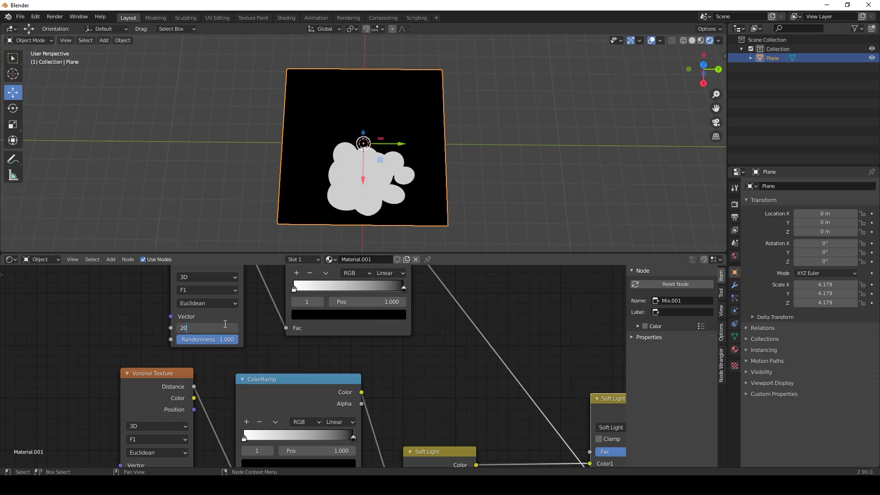
text(0)
key(Return)
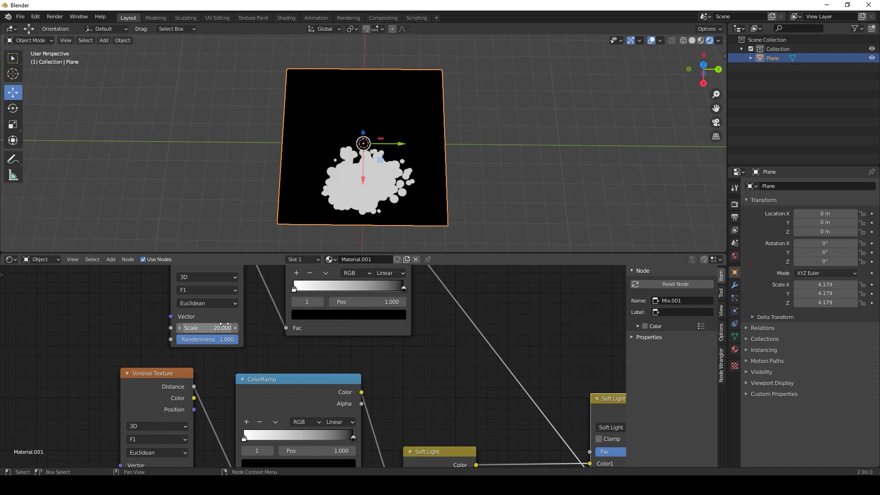
Lower the second Soft Light node's Fac to about 0.367.
middle_drag(454, 369, 359, 368)
scroll(365, 370, down, 1)
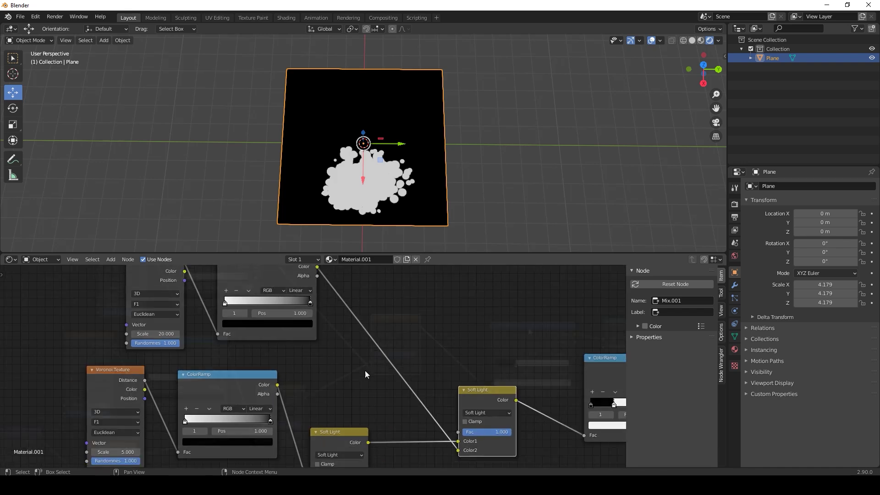
scroll(364, 371, down, 1)
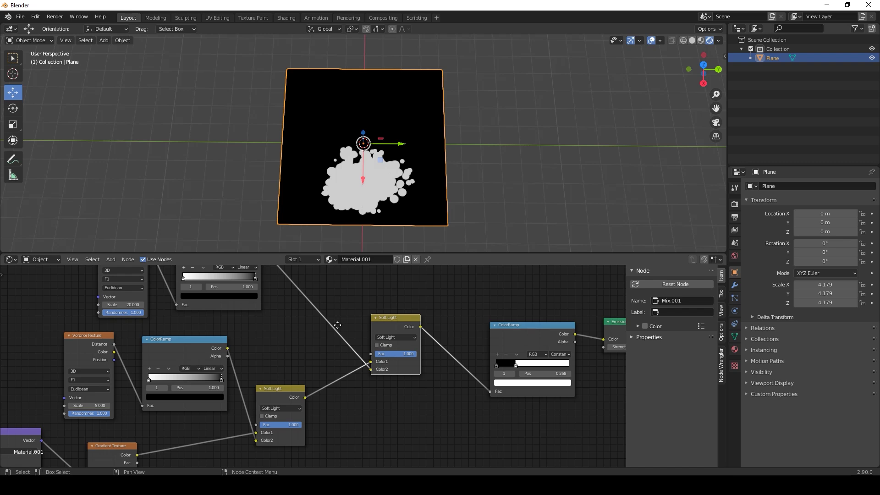
middle_drag(337, 324, 375, 340)
mouse_move(450, 370)
mouse_down()
mouse_move(414, 370)
mouse_move(453, 370)
mouse_up()
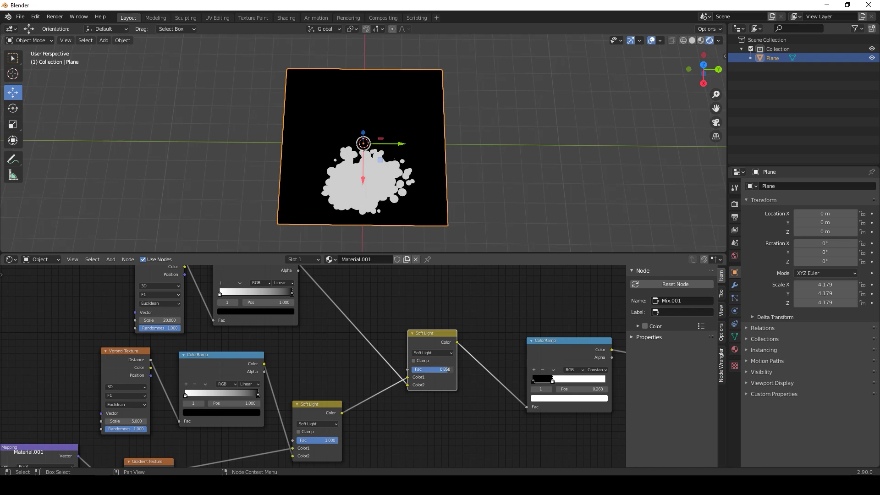
drag(447, 370, 427, 369)
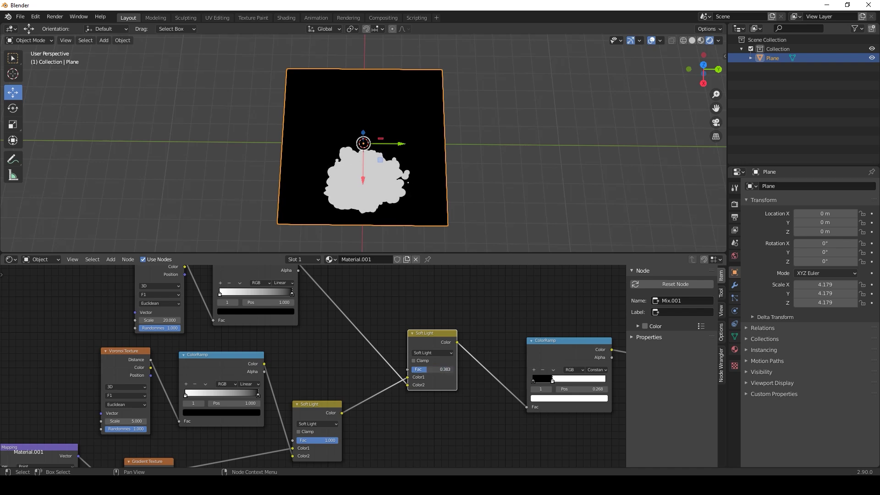
Move the Constant ColorRamp, Emission and Material Output nodes farther from the second Soft Light to make room for another layer.
scroll(467, 393, down, 4)
drag(441, 309, 556, 365)
drag(432, 359, 464, 340)
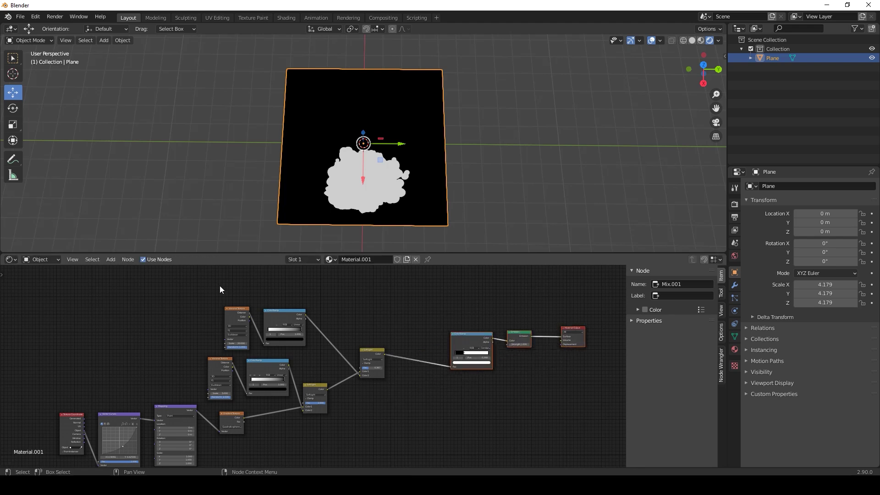
Duplicate the uppermost Voronoi Texture, its ColorRamp and the second Soft Light, and insert the copied Soft Light before the Constant ColorRamp.
drag(260, 295, 289, 321)
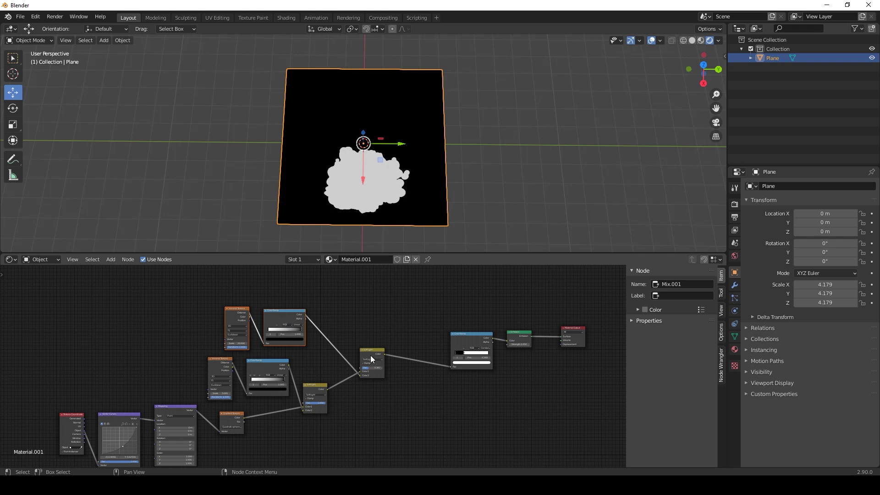
shift+click(371, 356)
key(shift+d)
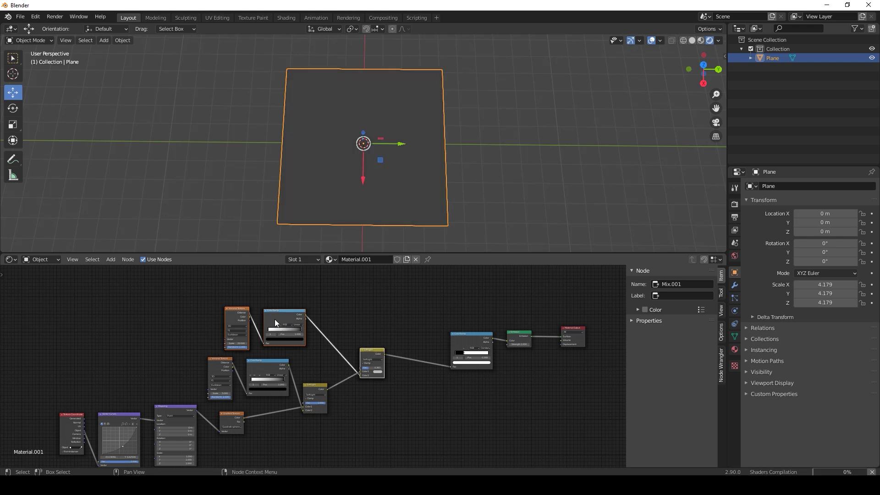
click(302, 272)
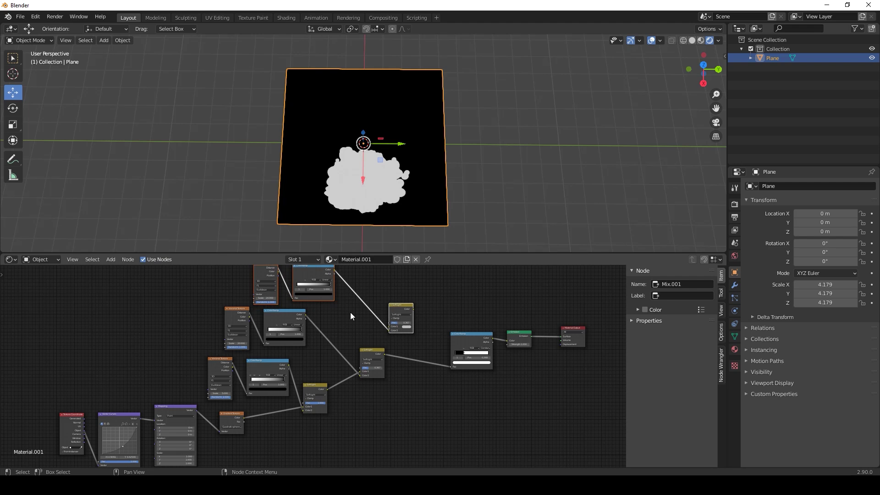
mouse_move(399, 312)
mouse_down()
mouse_move(424, 334)
mouse_move(400, 353)
mouse_move(439, 336)
mouse_move(449, 367)
mouse_up()
Set the Scale of the newly duplicated topmost Voronoi Texture to 50.
scroll(339, 317, up, 5)
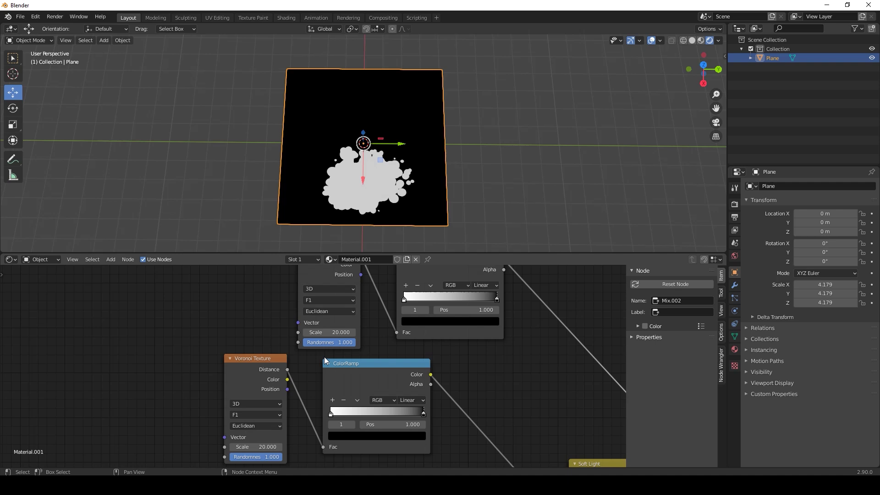
click(335, 332)
text(50)
key(Return)
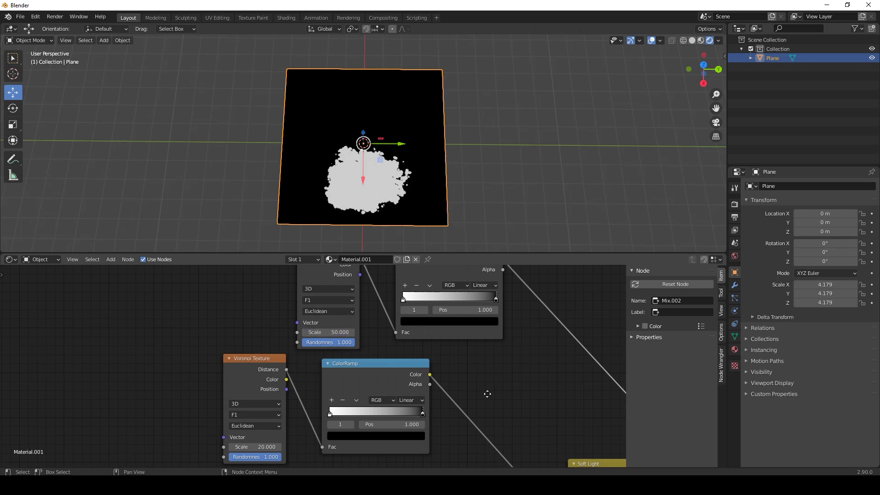
Lower the third Soft Light node's Fac to about 0.217.
middle_drag(485, 394, 277, 305)
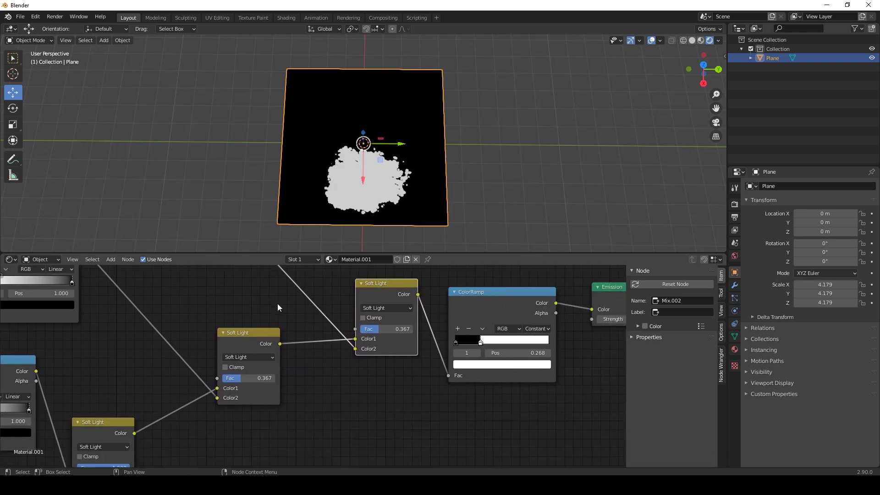
drag(379, 331, 345, 378)
Bypass the Constant ColorRamp to inspect the raw cloud texture on the plane, and put it back before the Emission node.
scroll(419, 392, down, 4)
drag(301, 332, 426, 340)
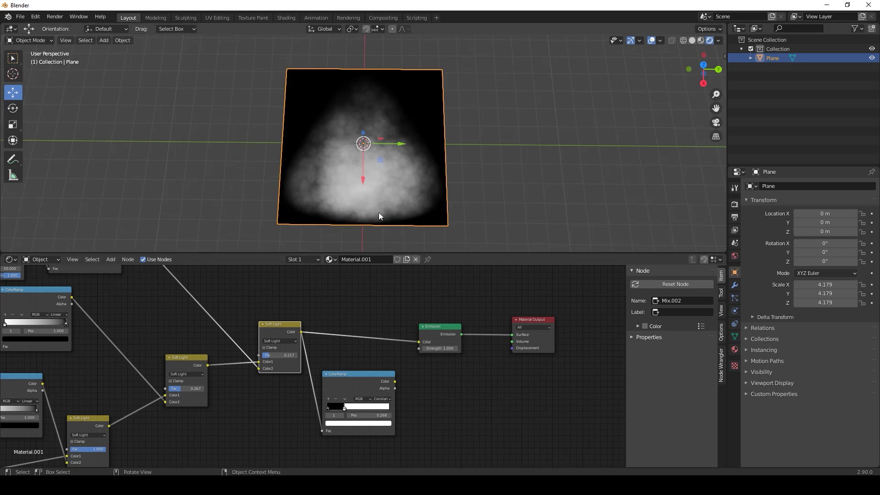
scroll(351, 179, up, 4)
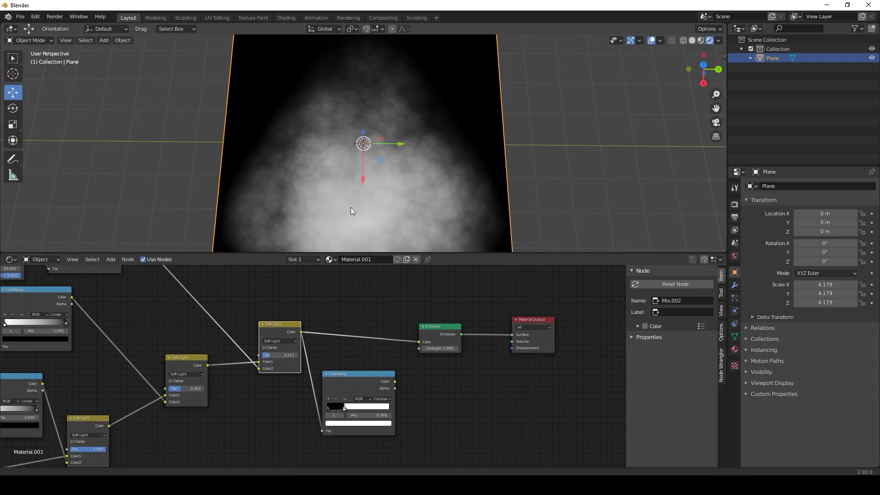
shift+middle_drag(351, 207, 356, 172)
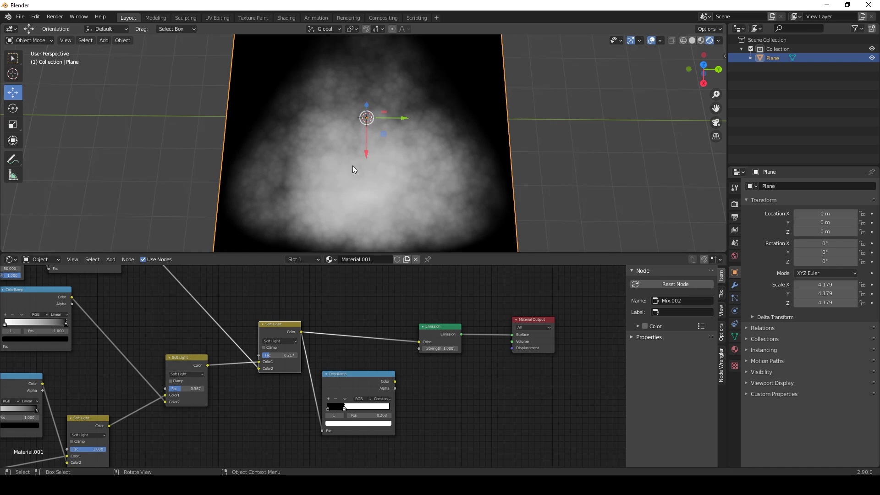
middle_drag(375, 150, 423, 150)
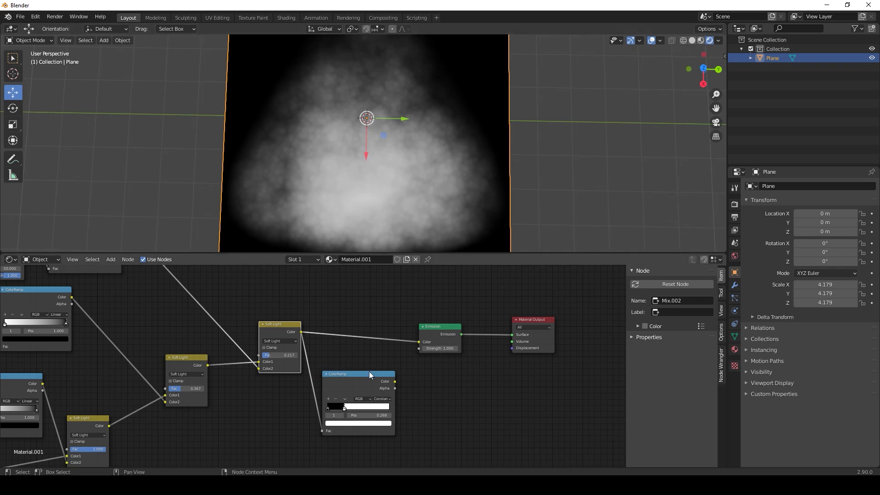
drag(369, 371, 420, 343)
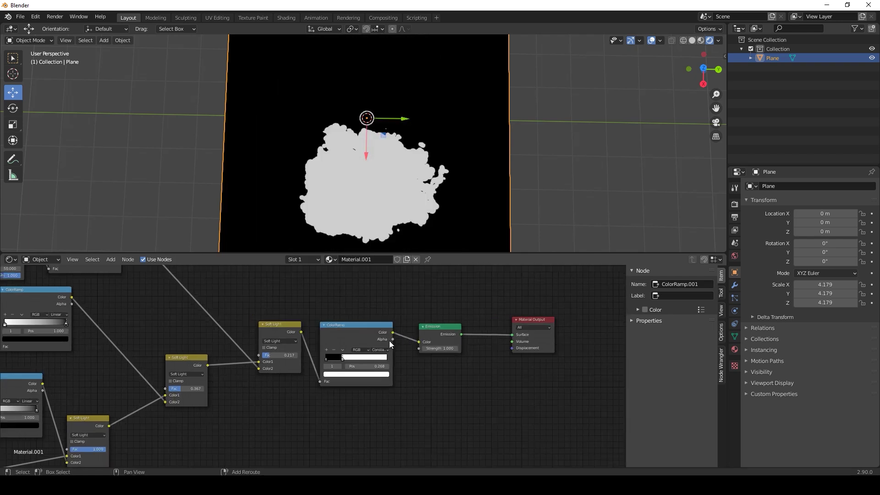
Space the Texture Coordinate, Vector Curves and Mapping nodes away from the textures and line up the three Voronoi Textures in one column.
scroll(358, 415, down, 2)
middle_drag(265, 357, 382, 349)
drag(84, 364, 152, 367)
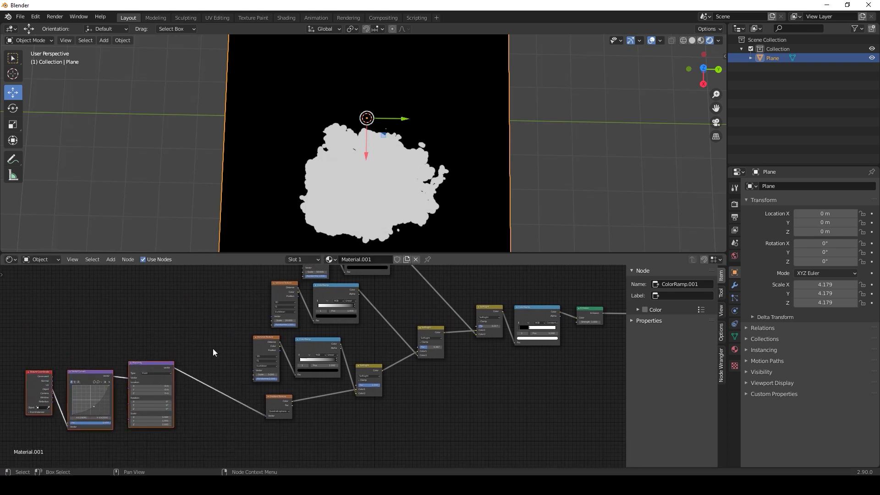
middle_drag(212, 348, 262, 375)
drag(359, 283, 310, 279)
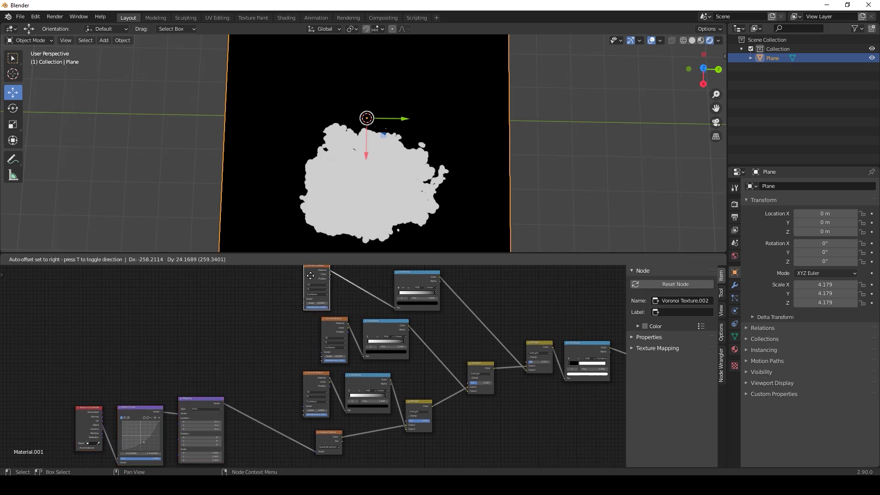
drag(333, 326, 315, 325)
Connect the Mapping node's Vector output to the Vector inputs of all three Voronoi Textures and inspect the cloud's edges.
middle_drag(287, 300, 284, 307)
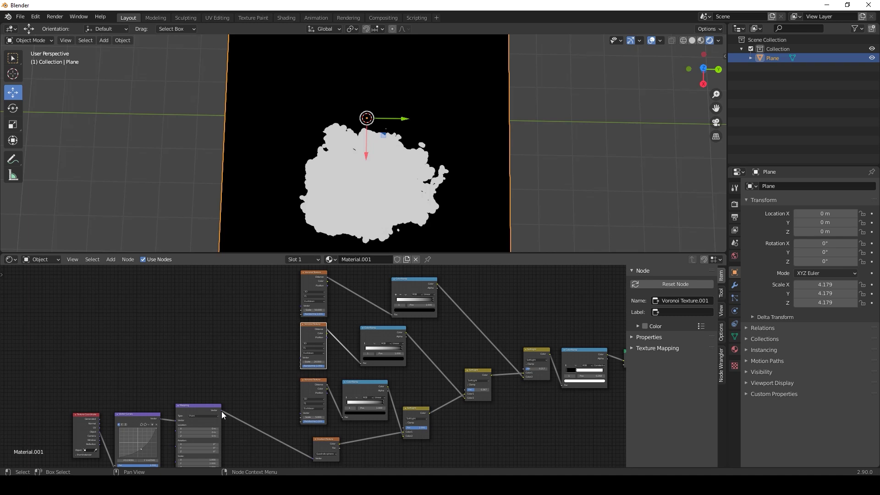
drag(221, 411, 301, 413)
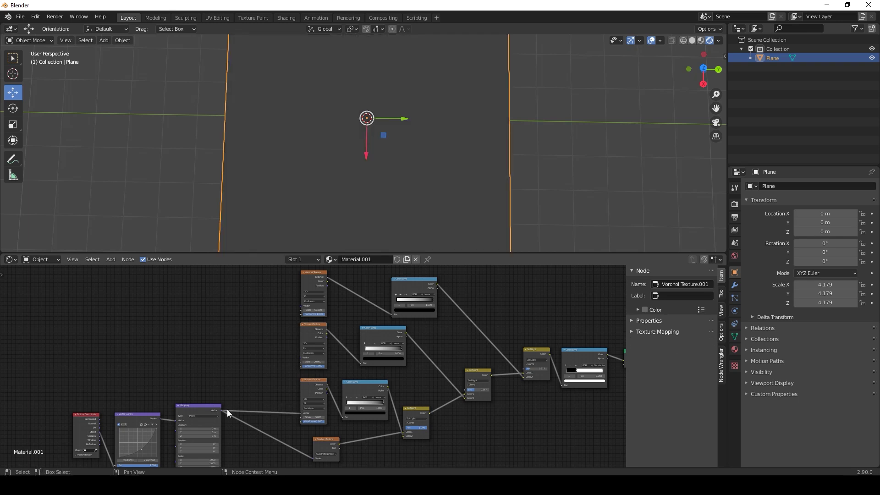
drag(221, 411, 301, 362)
drag(221, 411, 301, 306)
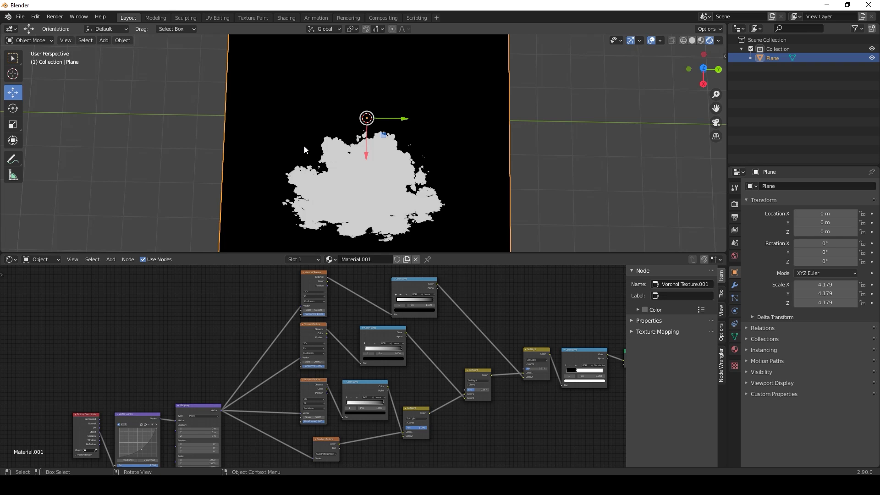
scroll(309, 187, down, 3)
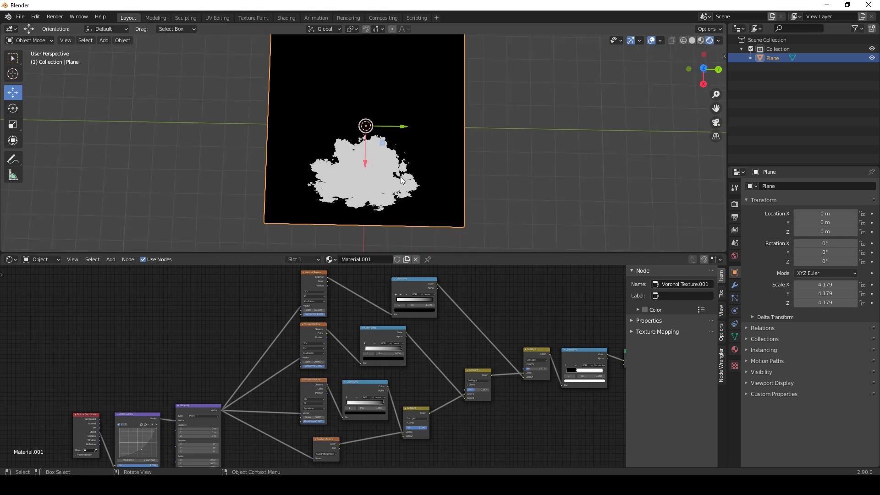
scroll(401, 179, up, 2)
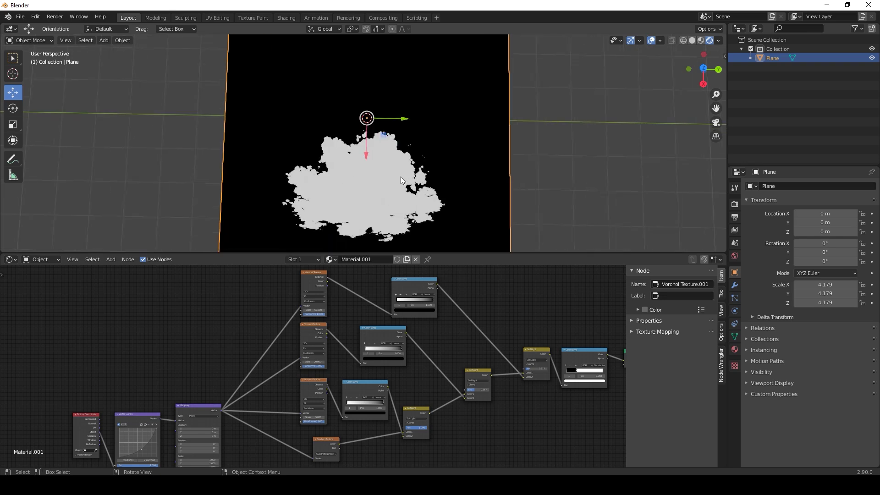
scroll(401, 177, up, 1)
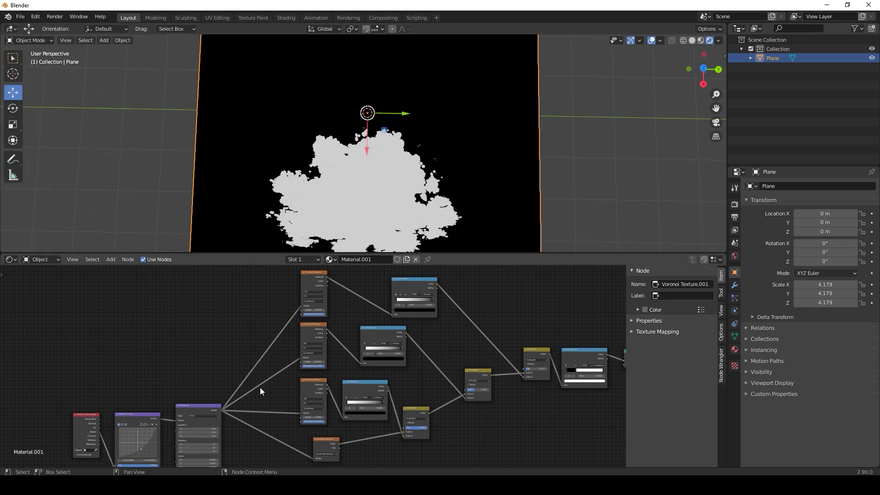
scroll(348, 167, up, 2)
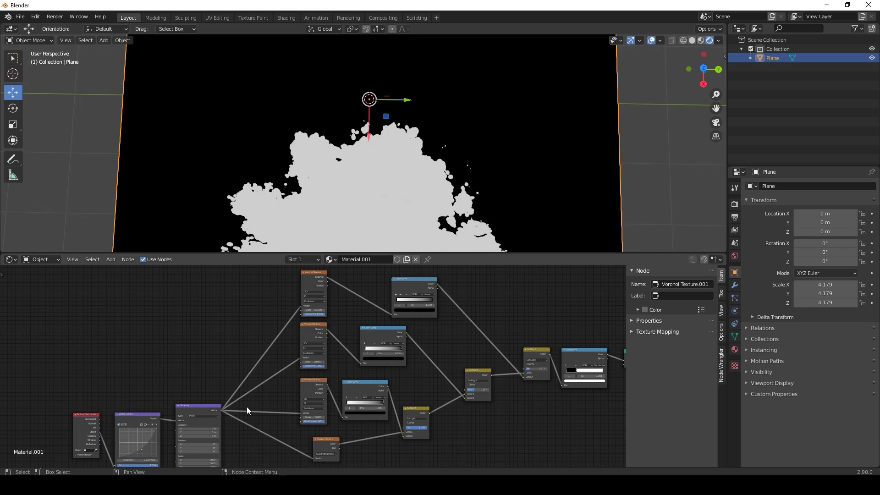
Move the Texture Coordinate and Vector Curves nodes away from the Mapping node to make room between them.
middle_drag(84, 402, 199, 302)
drag(176, 278, 256, 314)
key(g)
click(194, 307)
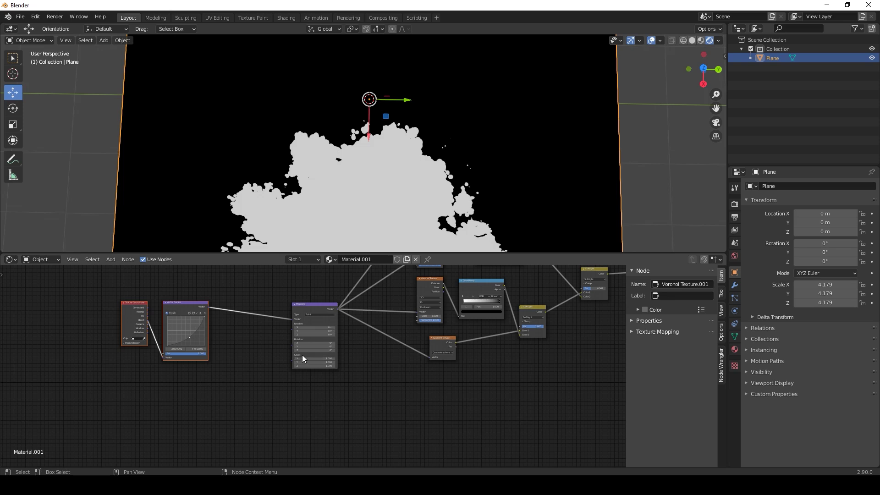
Add a Noise Texture node and place it below the Vector Curves node.
scroll(233, 392, up, 3)
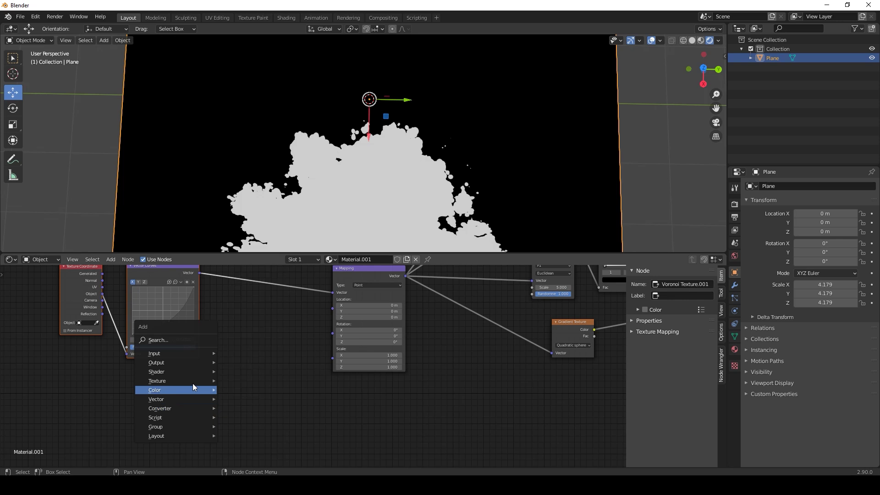
mouse_move(191, 381)
click(244, 330)
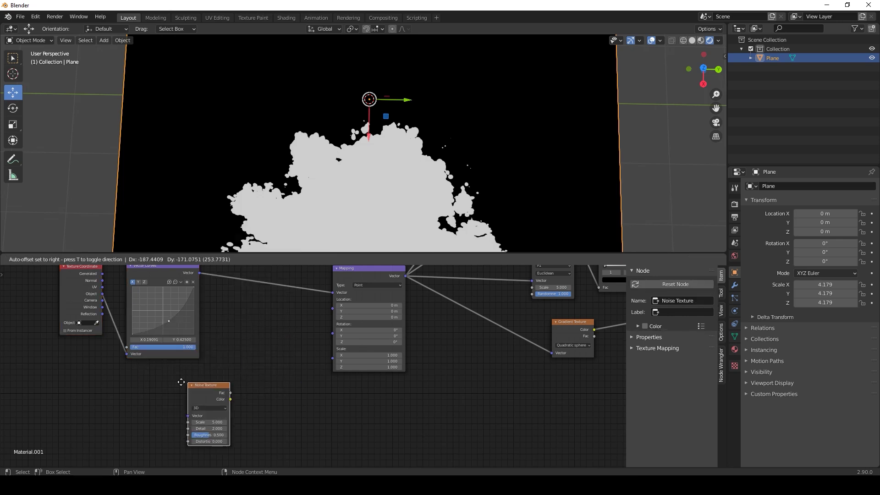
click(168, 375)
Add a MixRGB node beside the Noise Texture and connect its Color output to the Mapping node's Scale input.
key(shift+a)
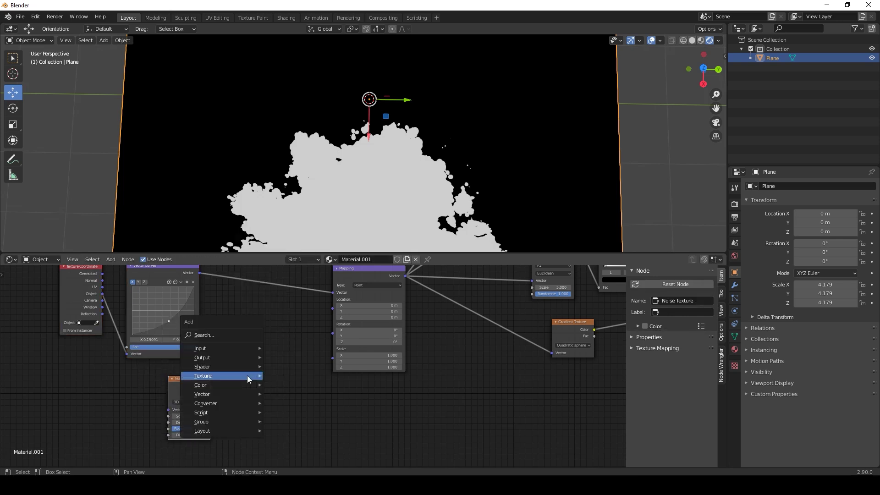
mouse_move(239, 385)
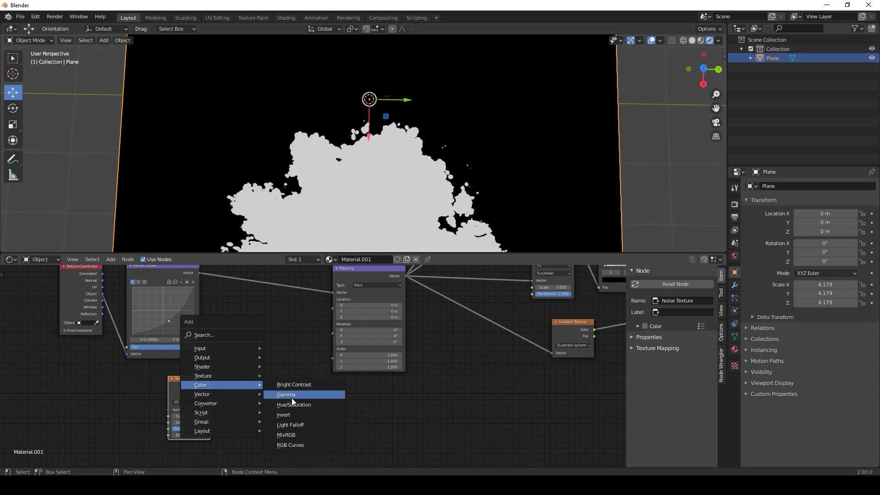
click(302, 435)
click(240, 371)
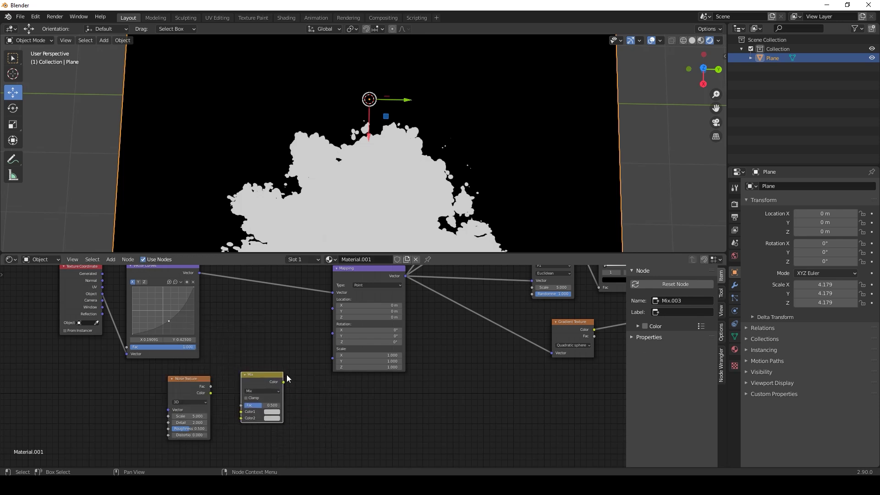
drag(284, 381, 333, 357)
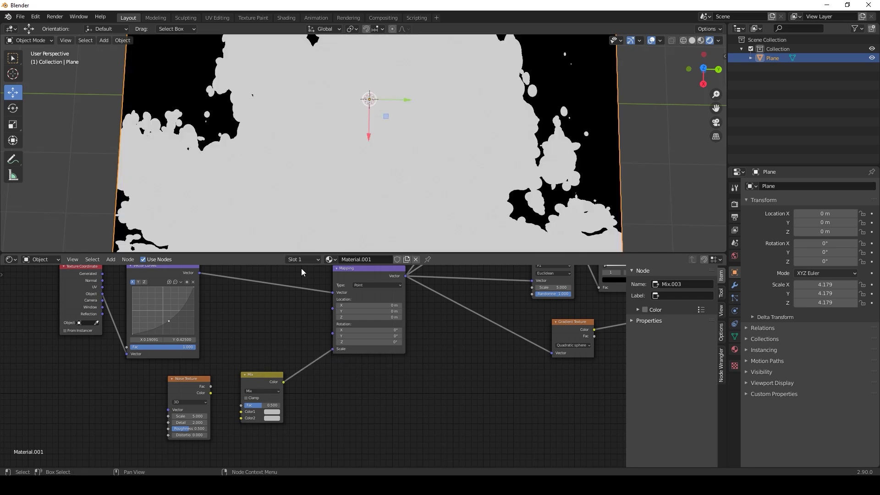
Connect the Noise Texture's Fac output to the new Mix node's Color1 input and set Color2 to pure white.
scroll(304, 219, down, 3)
shift+middle_drag(387, 218, 359, 199)
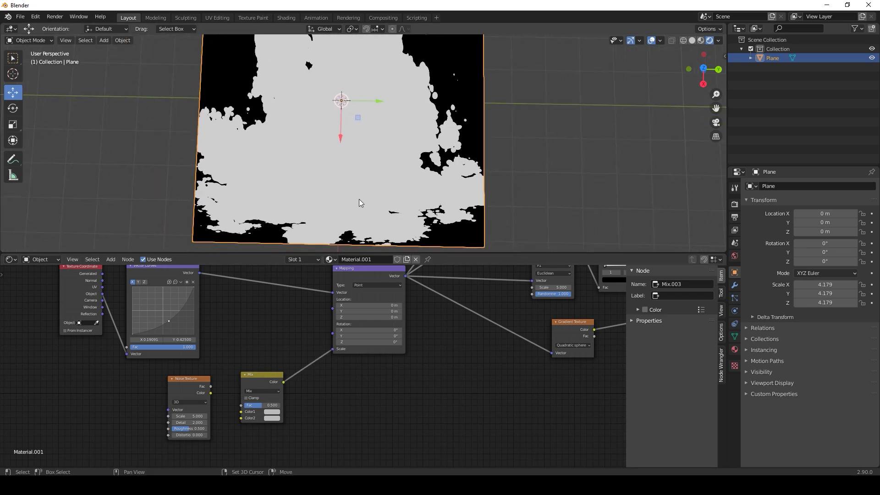
drag(188, 389, 243, 414)
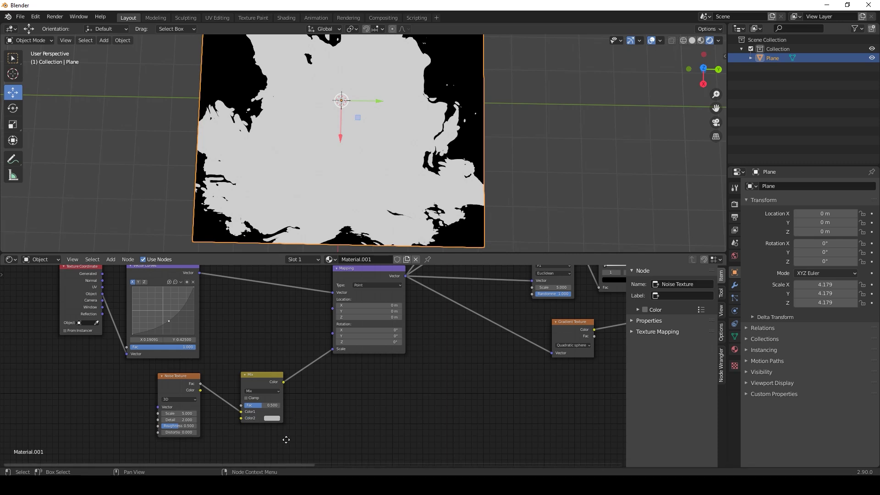
middle_drag(282, 440, 315, 412)
click(307, 391)
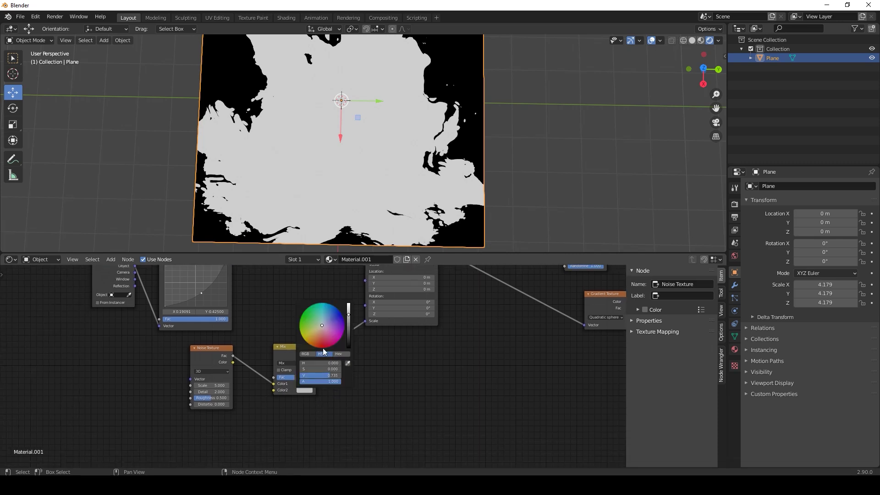
drag(350, 316, 349, 304)
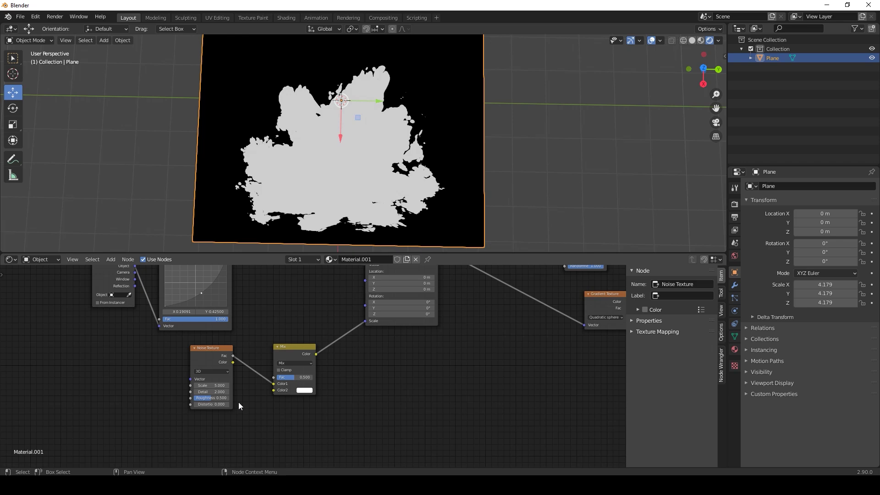
Set the Noise Texture's Scale to 15 and its Detail to 10.
click(216, 385)
text(15)
key(Return)
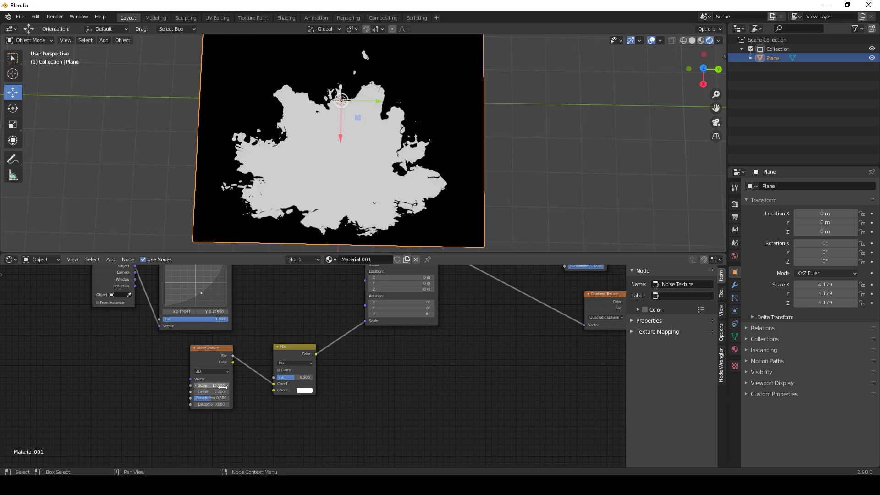
click(220, 392)
text(10)
key(Return)
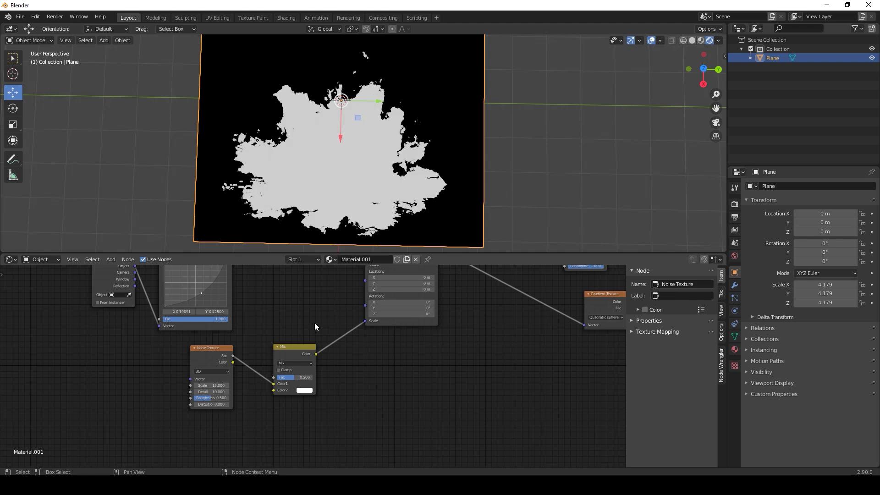
Move the Mix node closer to the Mapping node, set its Fac to 1.0 and set the Noise Texture's Scale to 50.
drag(298, 389, 334, 346)
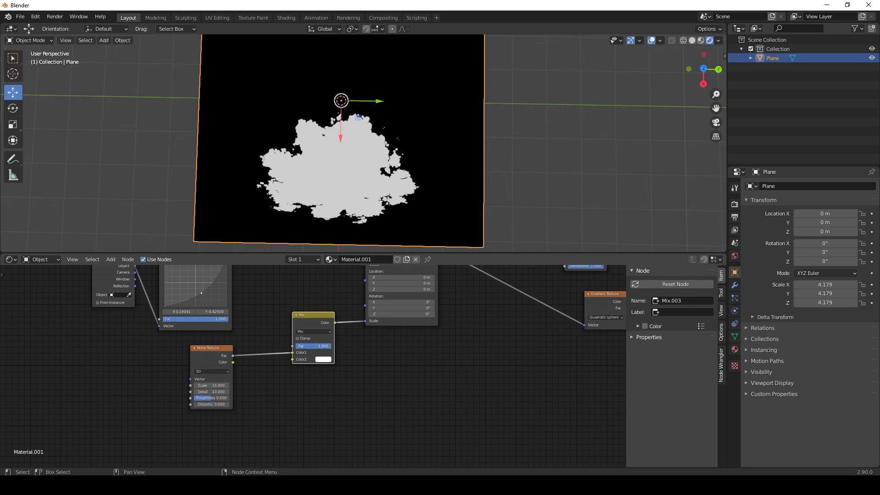
click(216, 386)
text(50)
key(Return)
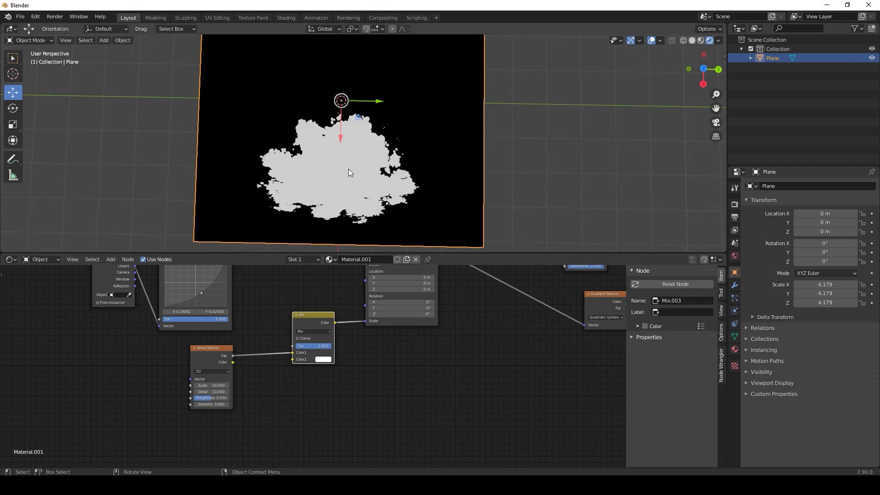
Try a Mix Fac of 0.792 and a Noise Texture Scale of 47, and undo the scale change.
scroll(349, 169, up, 1)
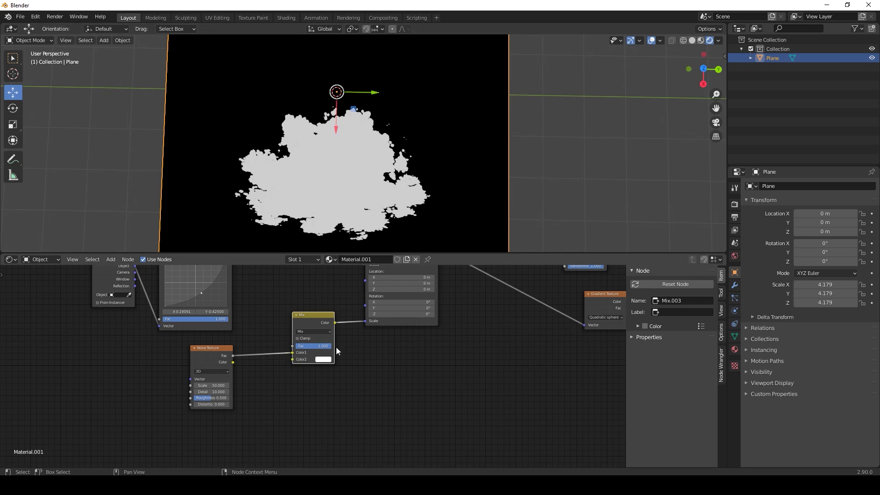
drag(320, 346, 312, 346)
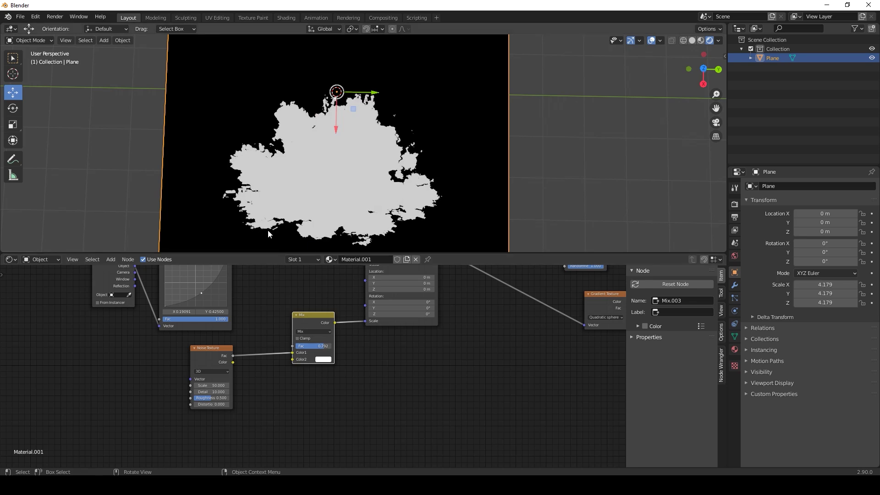
click(216, 385)
text(85.8)
key(Return)
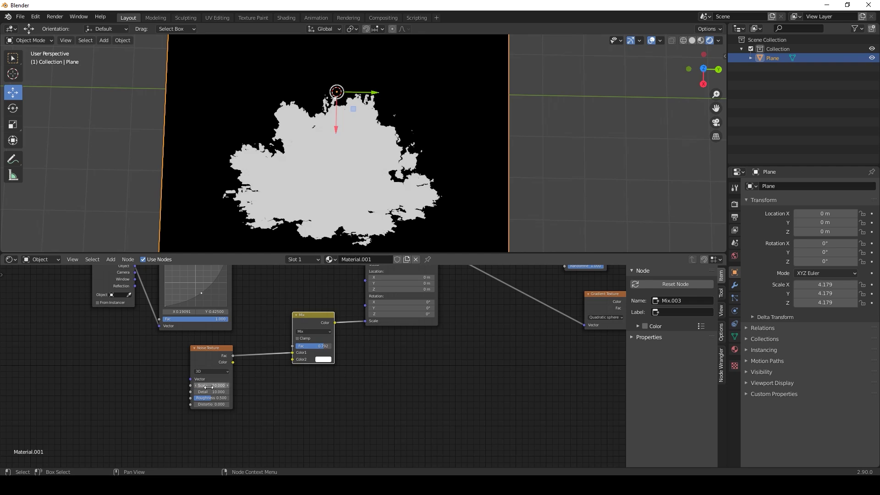
mouse_move(216, 386)
mouse_down()
mouse_move(194, 385)
mouse_move(209, 387)
mouse_up()
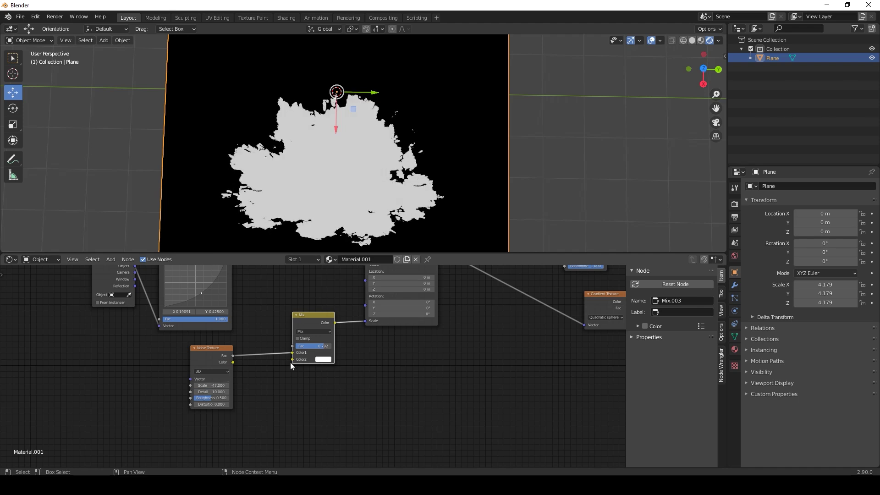
key(ctrl+z)
key(ctrl+z)
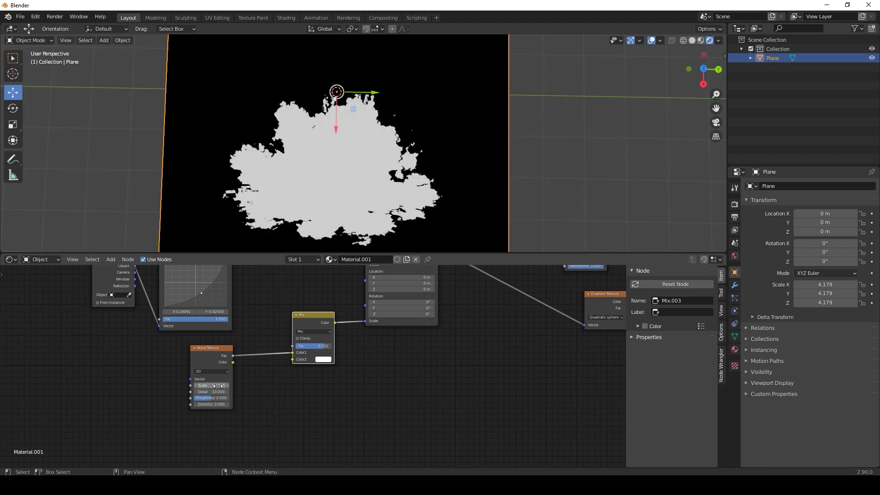
Set the Noise Texture's Scale to 15 and the Fac of the Mix node feeding the Mapping scale to 0.9.
click(217, 385)
text(15)
key(Return)
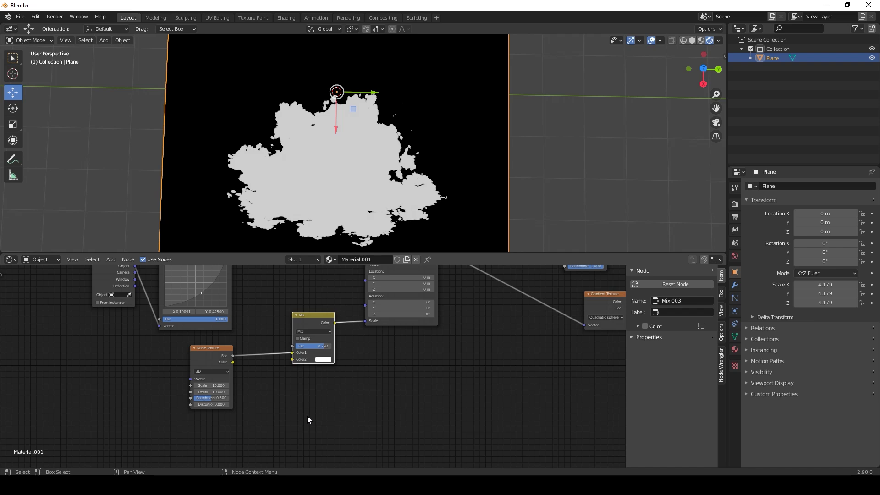
scroll(324, 379, up, 2)
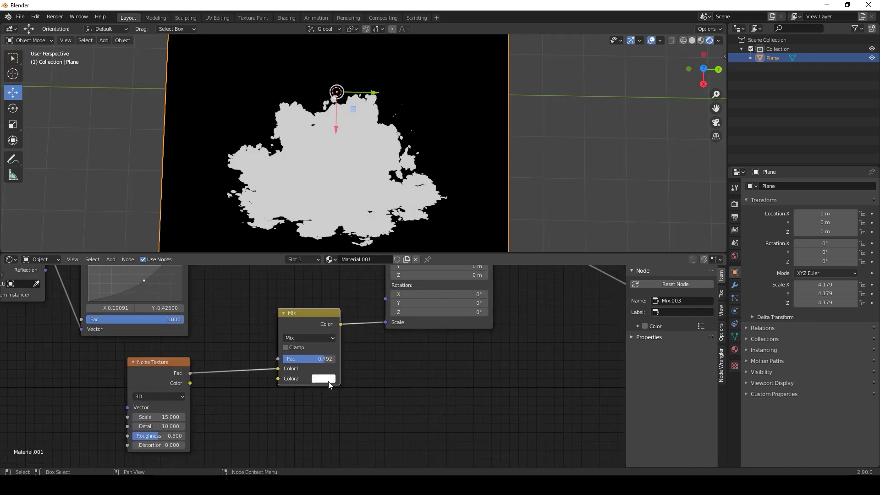
click(321, 360)
text(0.9)
key(Return)
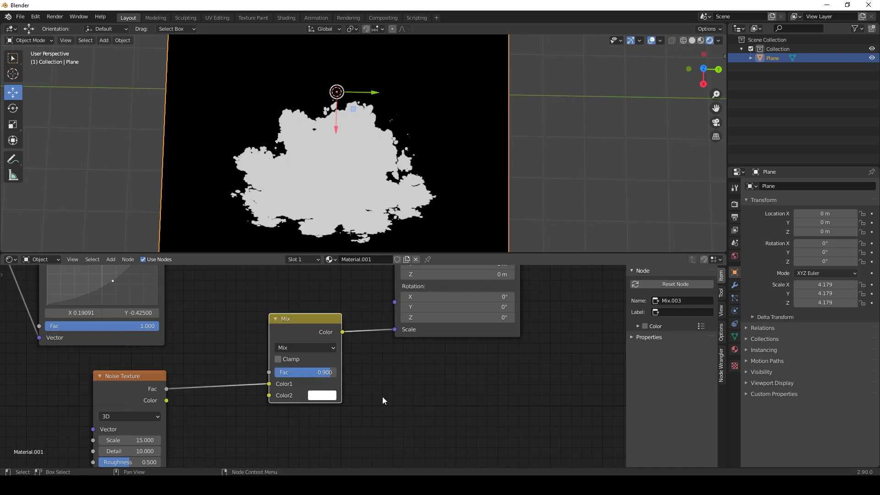
Set the Fac of the middle Soft Light mix node in the chain to 0.2.
scroll(382, 397, down, 2)
middle_drag(481, 378, 368, 407)
middle_drag(471, 372, 358, 356)
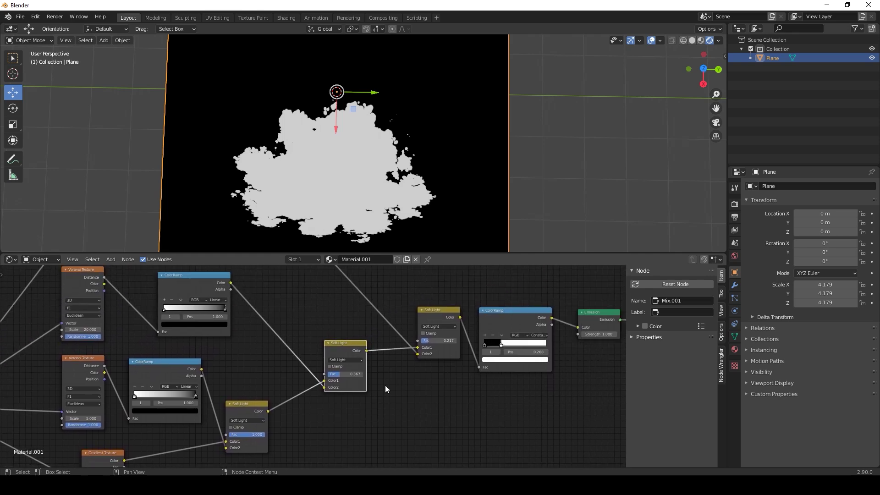
scroll(385, 385, up, 2)
click(375, 376)
click(375, 376)
text(0)
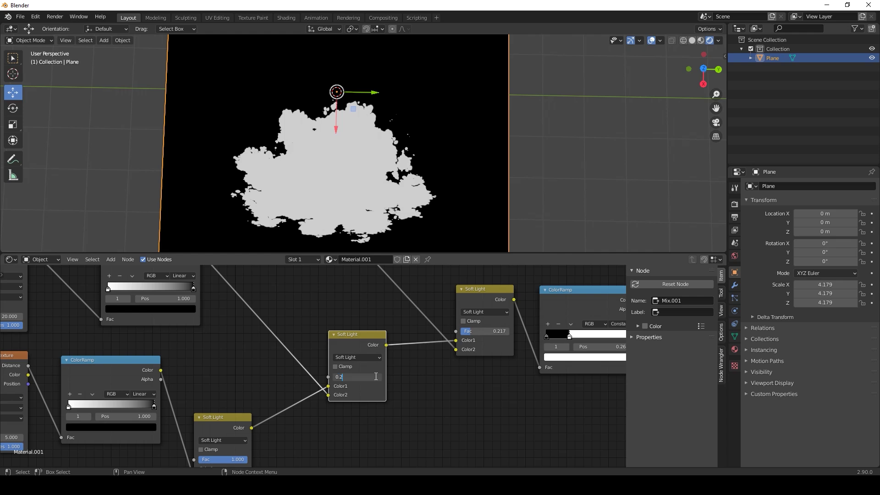
text(.2)
key(Return)
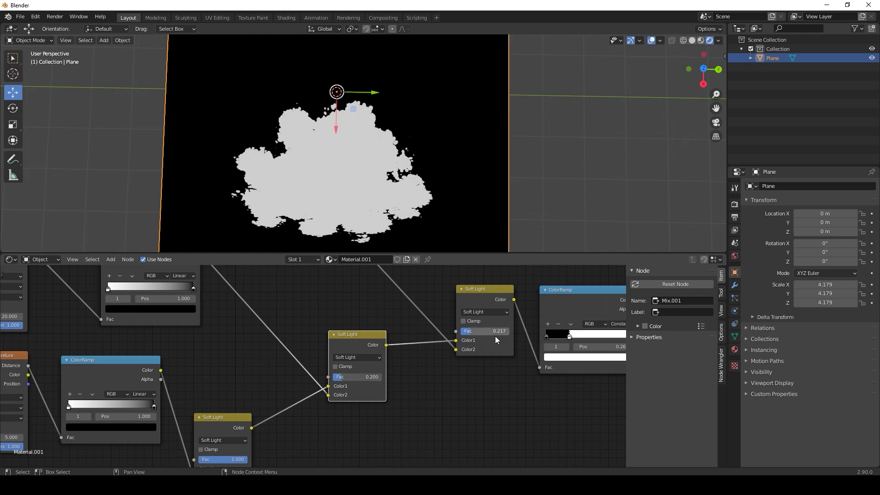
Set the Fac of the last Soft Light mix node, just before the final ColorRamp, to 0.1.
middle_drag(495, 336, 439, 376)
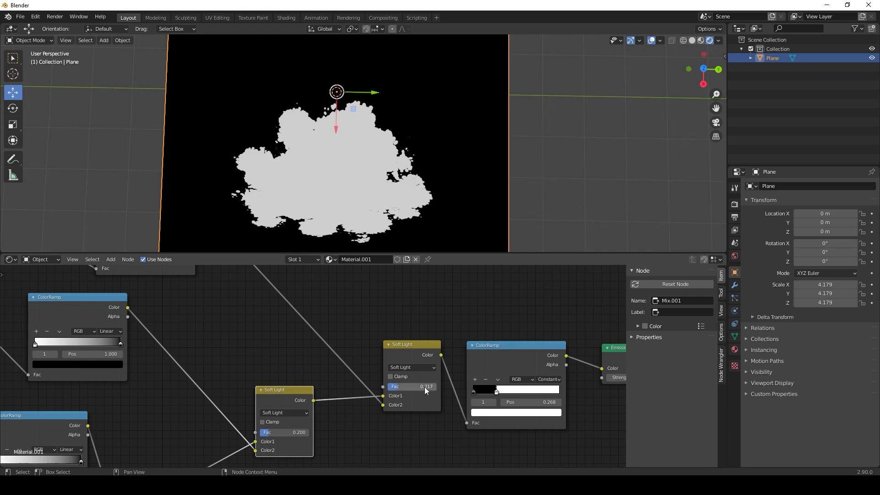
click(424, 386)
text(0.1)
key(Return)
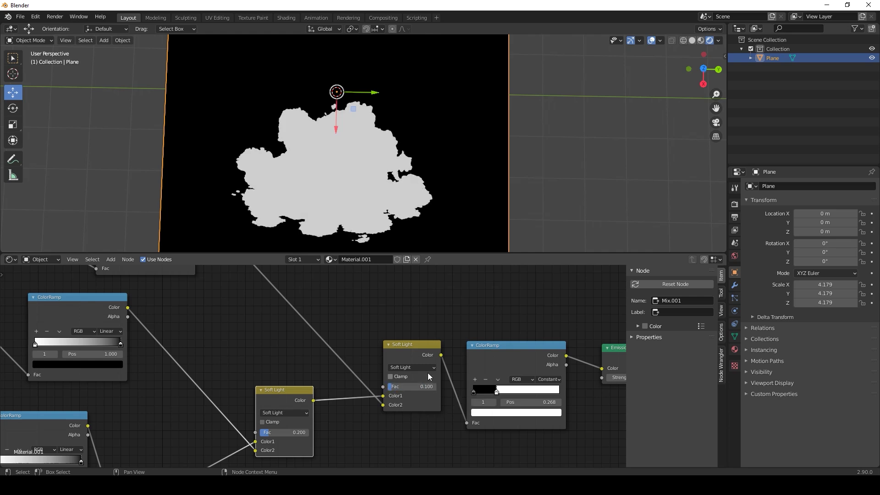
Reposition the Material Output and Emission nodes to leave a wide gap between them.
scroll(403, 310, down, 4)
scroll(404, 314, down, 2)
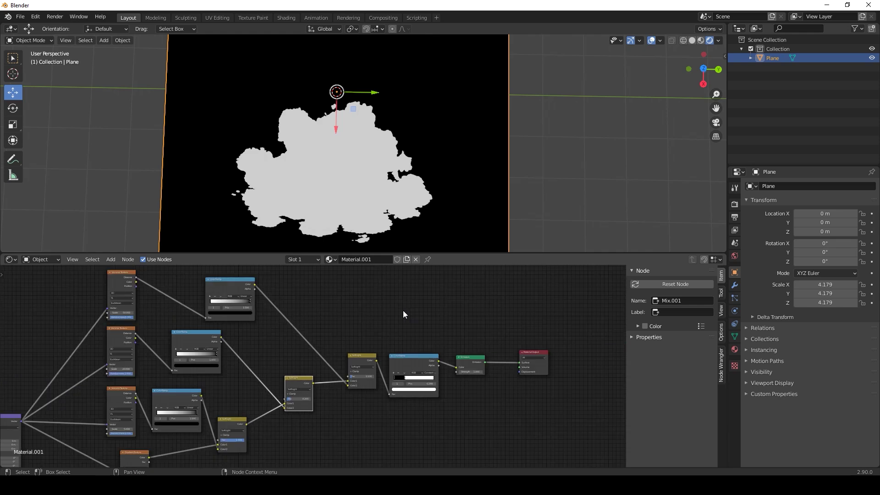
scroll(403, 309, down, 1)
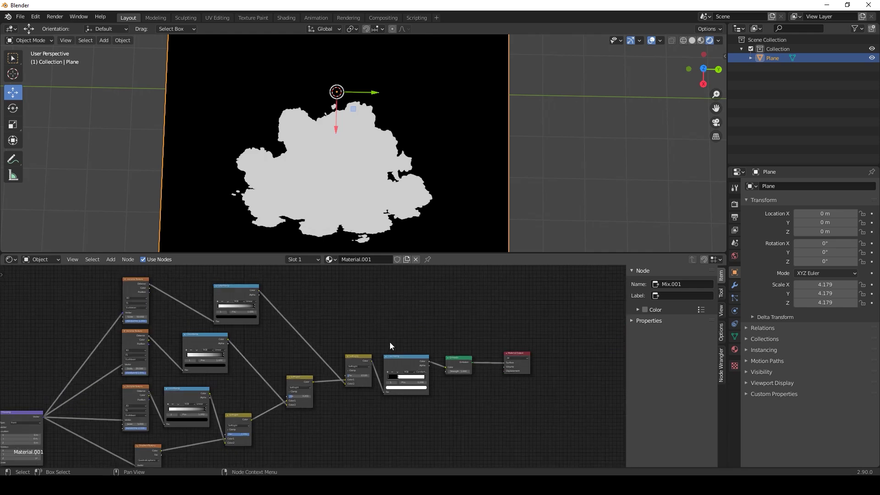
scroll(373, 339, up, 1)
scroll(443, 407, up, 1)
scroll(512, 422, up, 1)
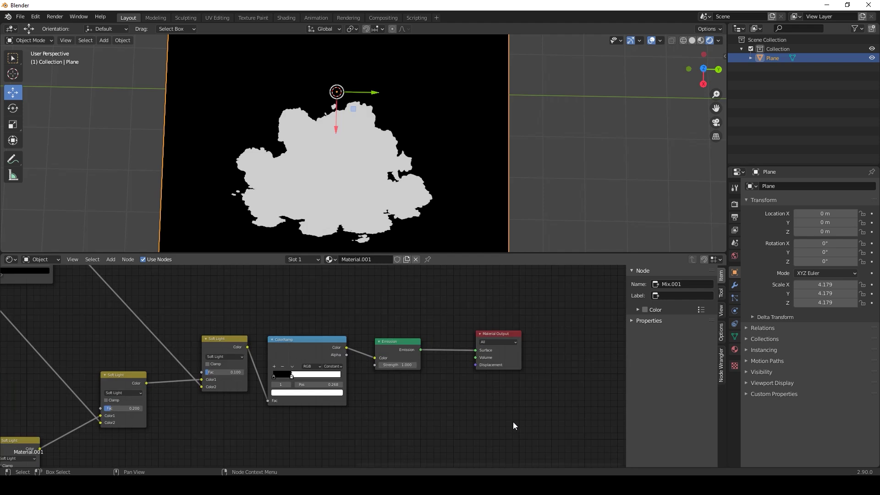
scroll(513, 405, up, 1)
drag(437, 329, 517, 309)
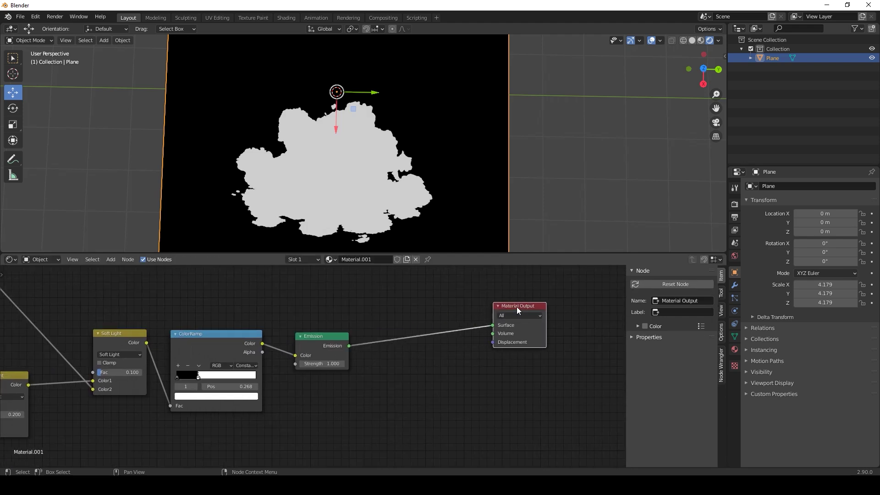
drag(304, 343, 321, 326)
Add a Mix Shader node on the link between the Emission and Material Output nodes.
key(shift+a)
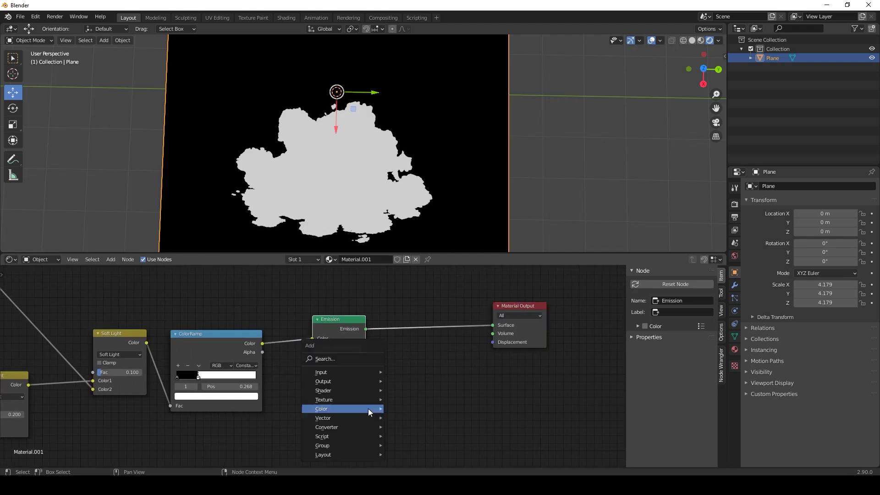
mouse_move(369, 409)
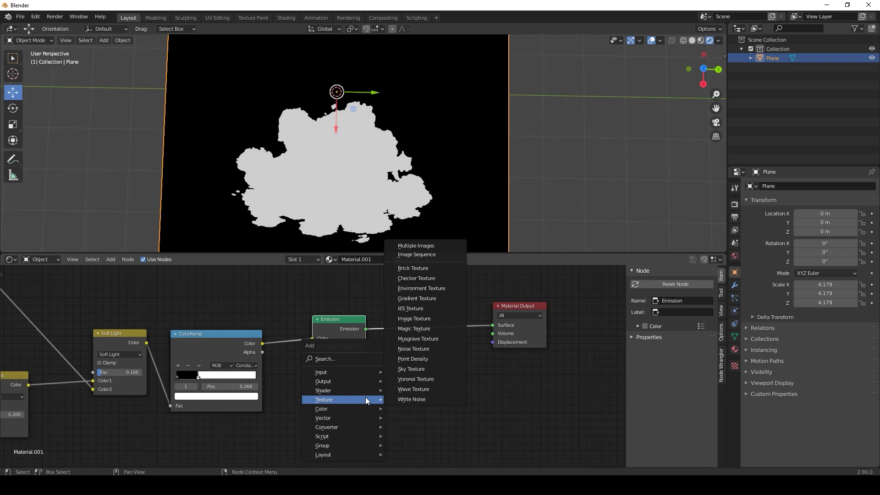
mouse_move(362, 389)
click(413, 299)
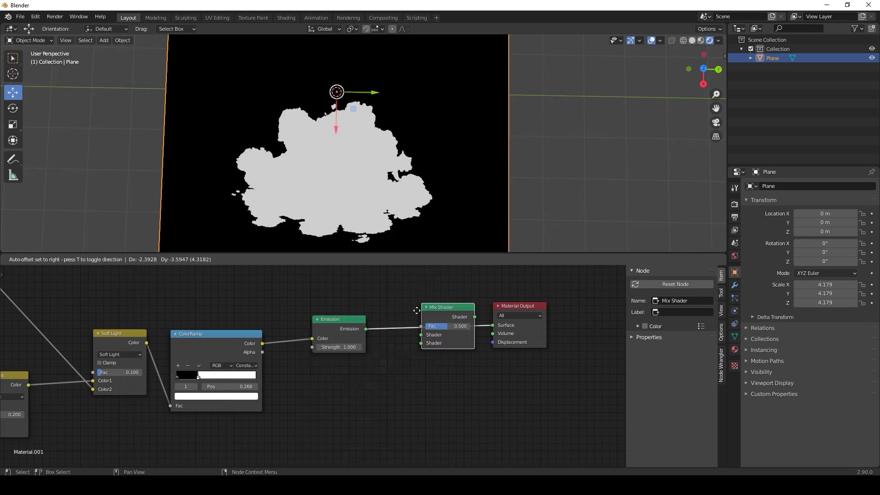
click(413, 320)
Add a Transparent BSDF node below the Emission node and connect it to the second Shader input of the Mix Shader.
key(shift+a)
mouse_move(318, 391)
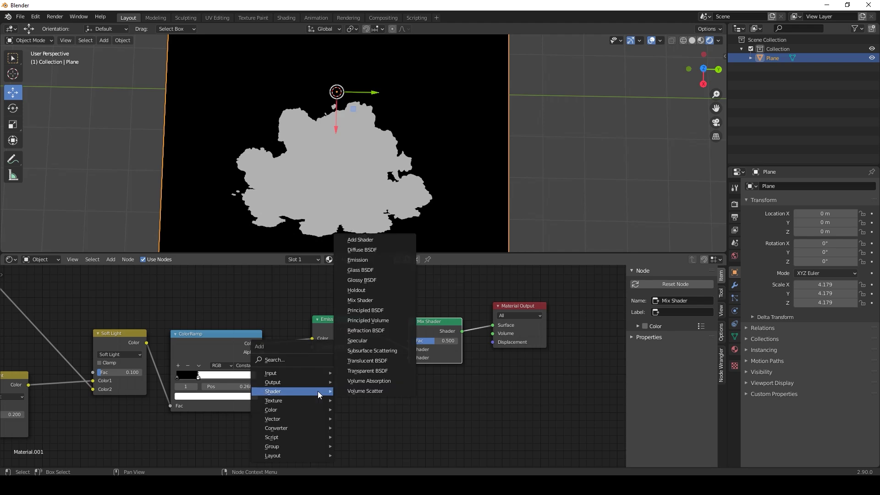
click(367, 370)
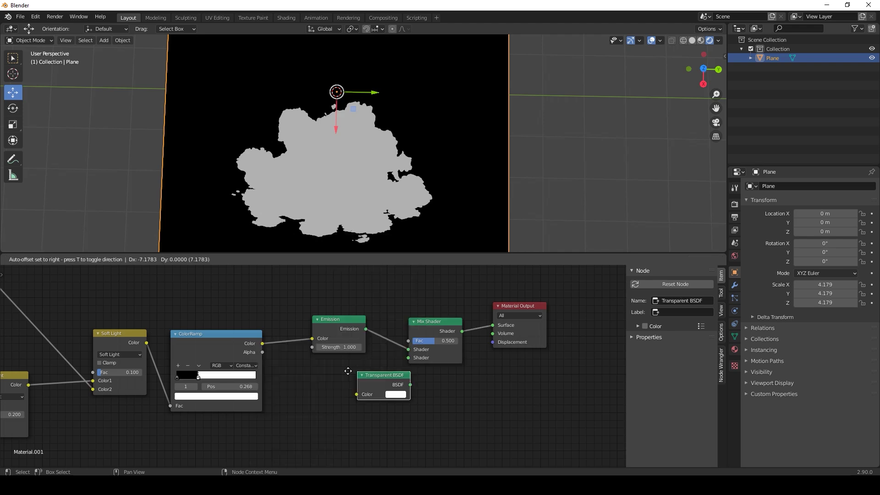
click(357, 377)
drag(358, 378, 360, 380)
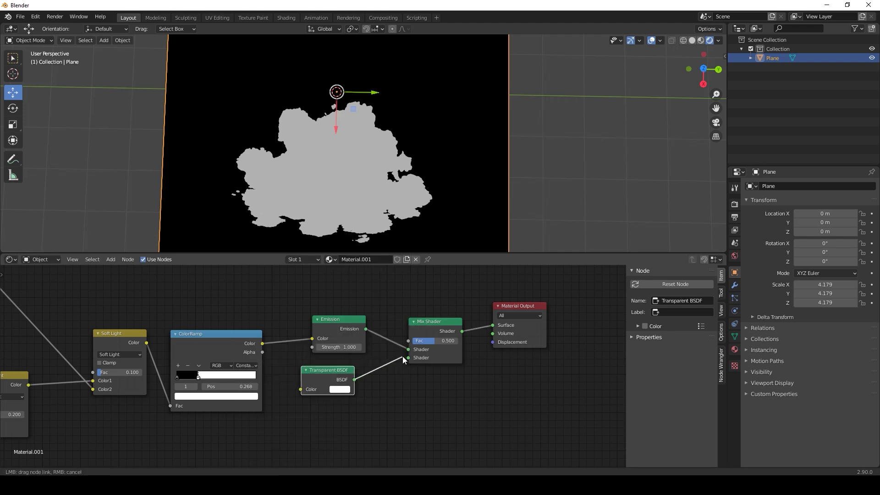
drag(403, 359, 408, 357)
Drive the Mix Shader's Fac with the final ColorRamp's Color output and disconnect that output from the Emission color.
drag(215, 334, 218, 292)
drag(420, 329, 426, 302)
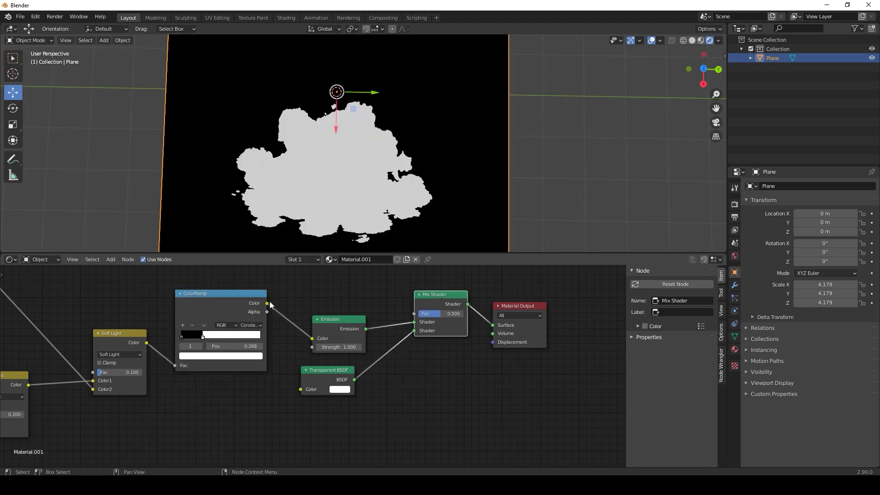
drag(266, 303, 415, 313)
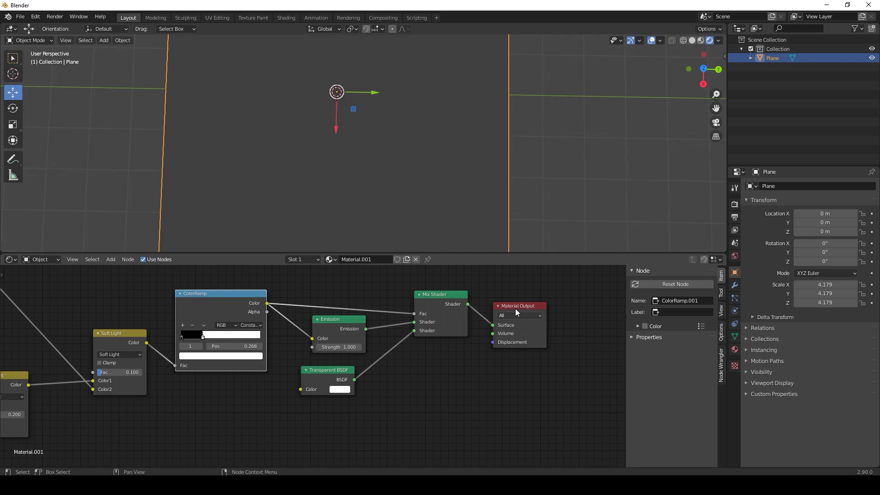
drag(515, 309, 527, 303)
drag(311, 339, 280, 354)
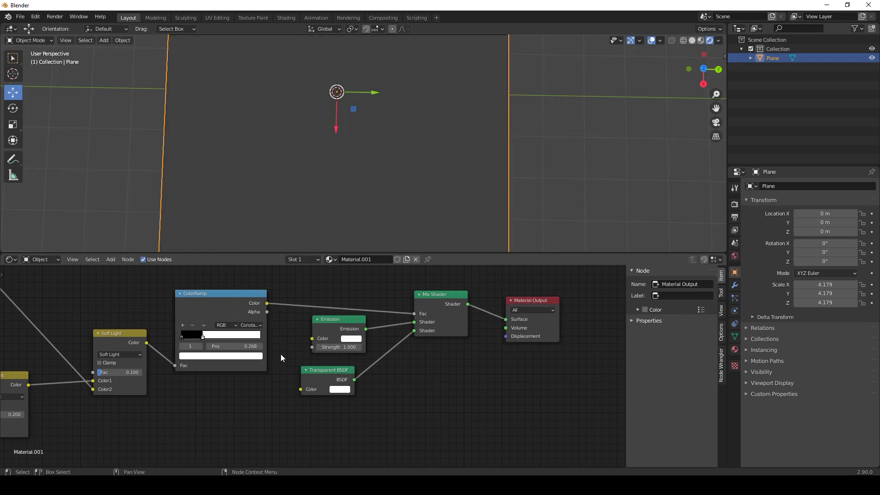
Add an Invert node on the link between the final ColorRamp and the Mix Shader's Fac.
key(shift+a)
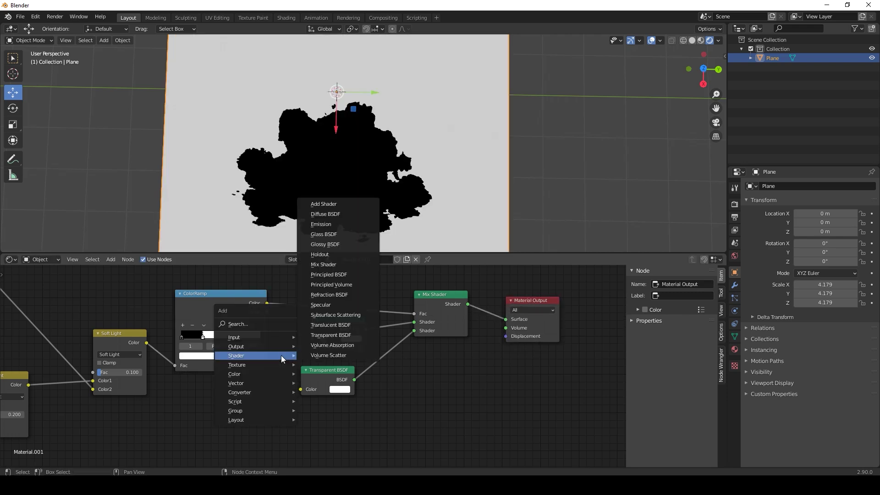
mouse_move(267, 375)
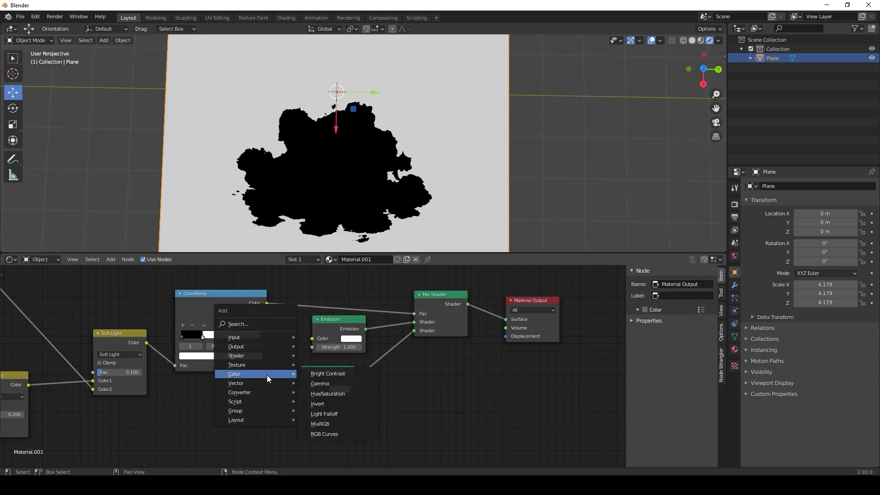
click(318, 403)
click(297, 276)
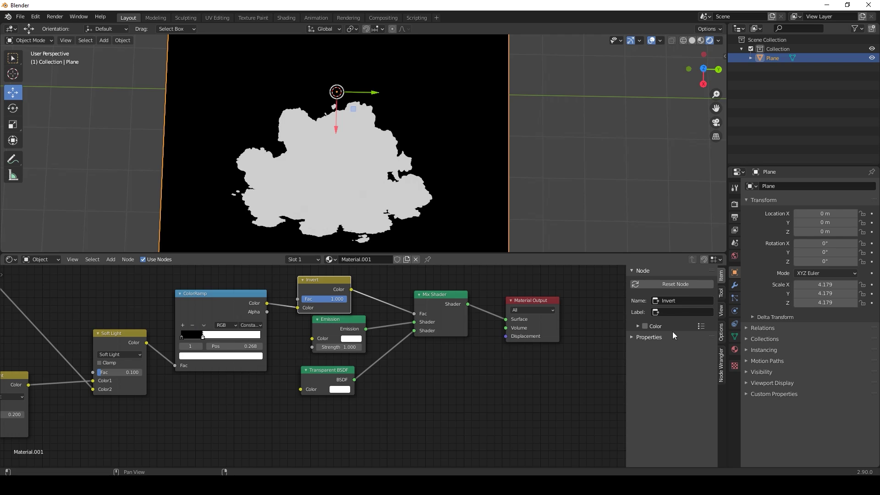
Set the material's Blend Mode to Alpha Blend and its Shadow Mode to None.
click(734, 350)
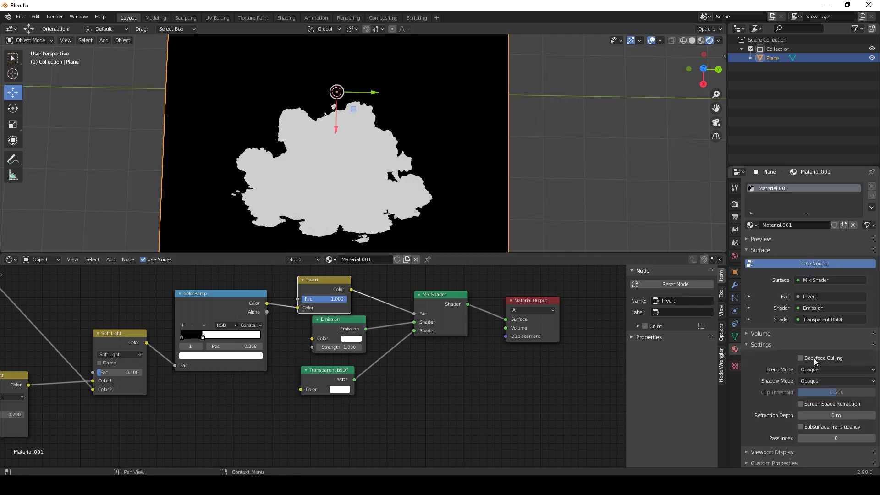
click(847, 368)
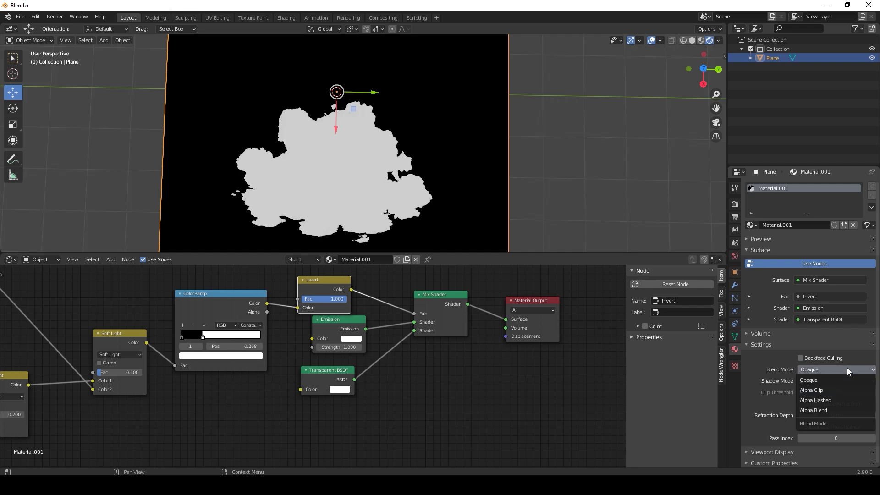
click(842, 410)
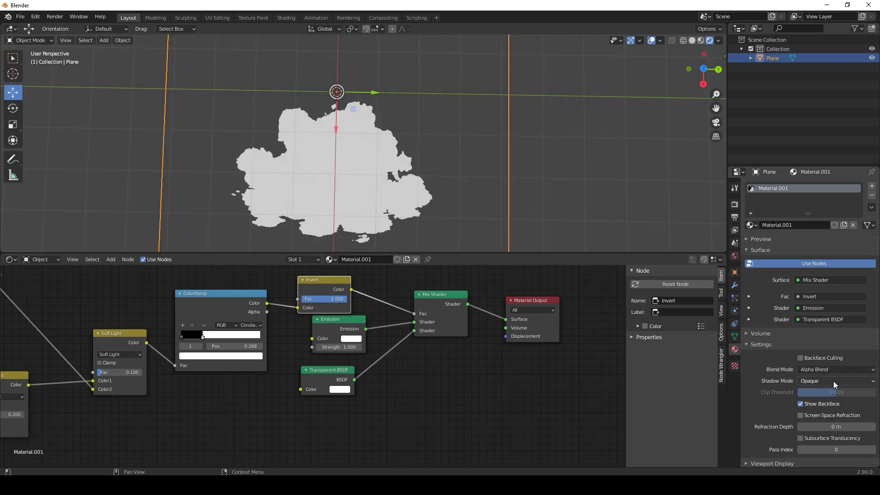
click(833, 380)
click(834, 392)
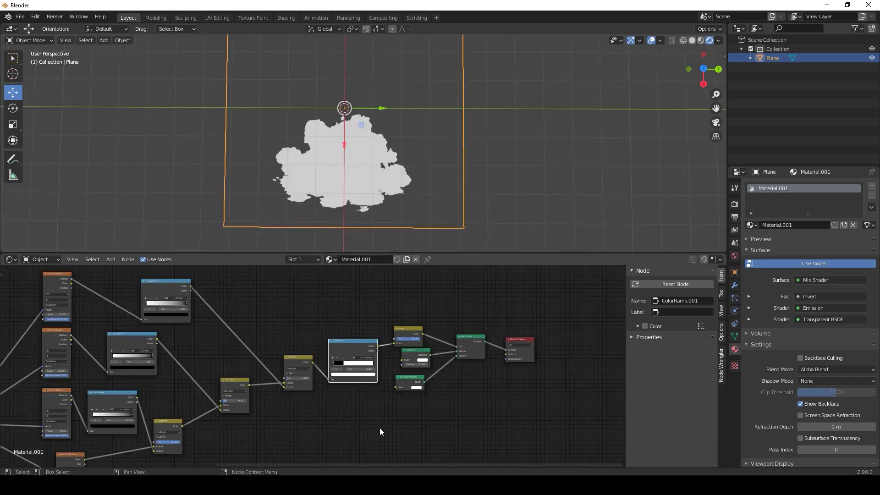
Set the interpolation of the final ColorRamp, the one feeding the Invert node, to Linear.
scroll(380, 431, up, 2)
scroll(383, 428, up, 3)
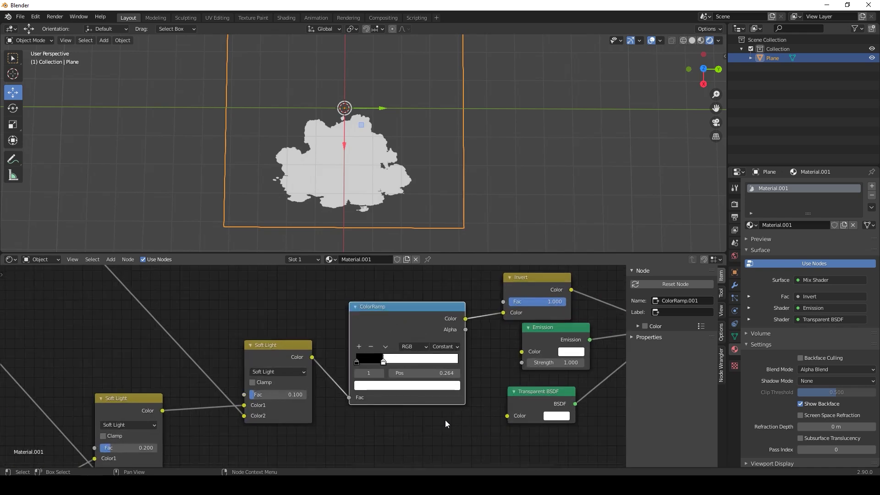
middle_drag(385, 429, 355, 433)
click(374, 359)
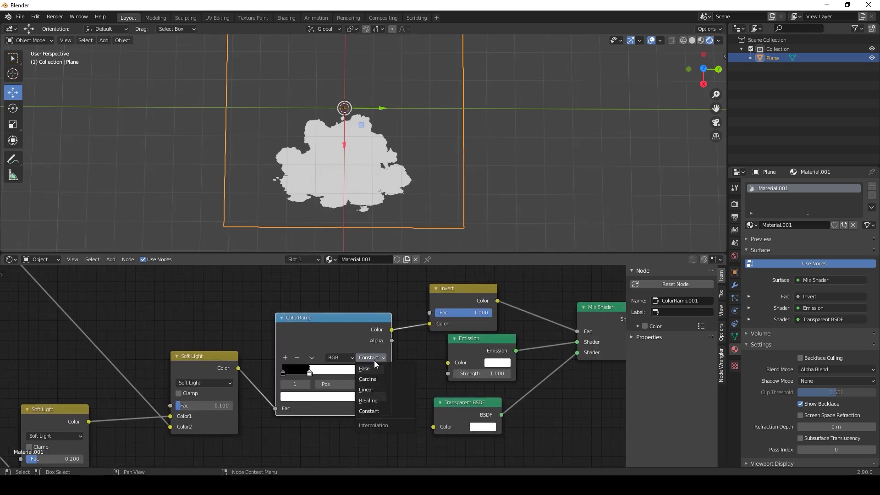
click(391, 390)
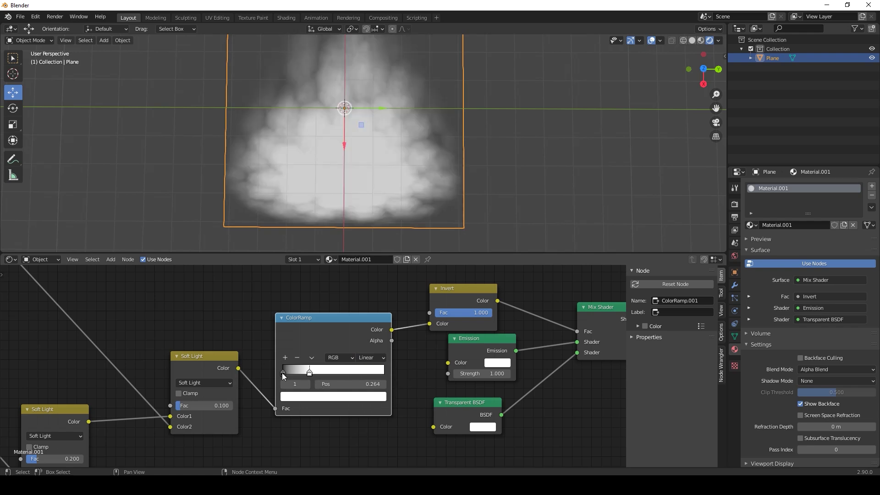
Try a dark grey middle stop with value 0.205 at position 0.236 on the ColorRamp before the Invert node, and delete it.
mouse_move(283, 375)
mouse_down()
mouse_move(309, 386)
mouse_move(279, 384)
mouse_up()
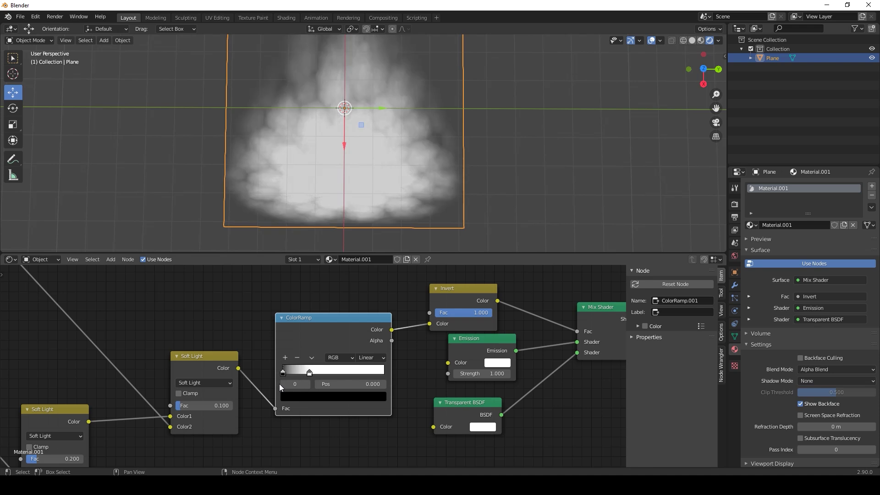
click(285, 357)
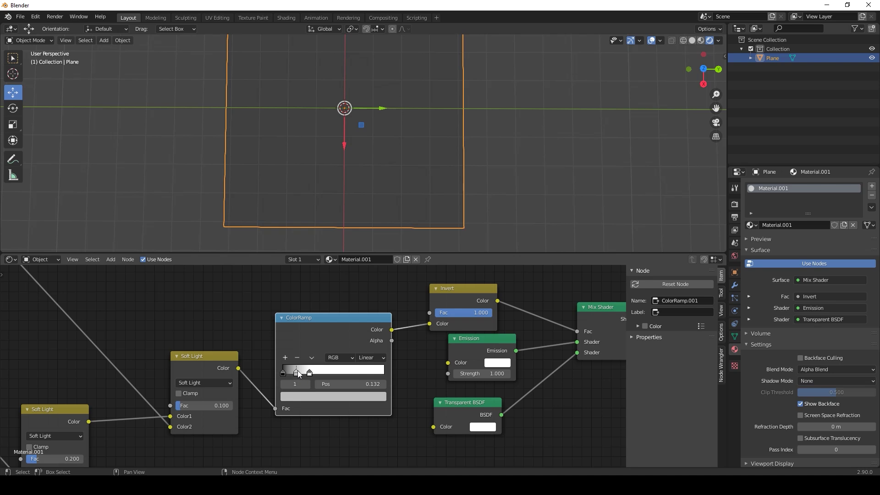
click(311, 397)
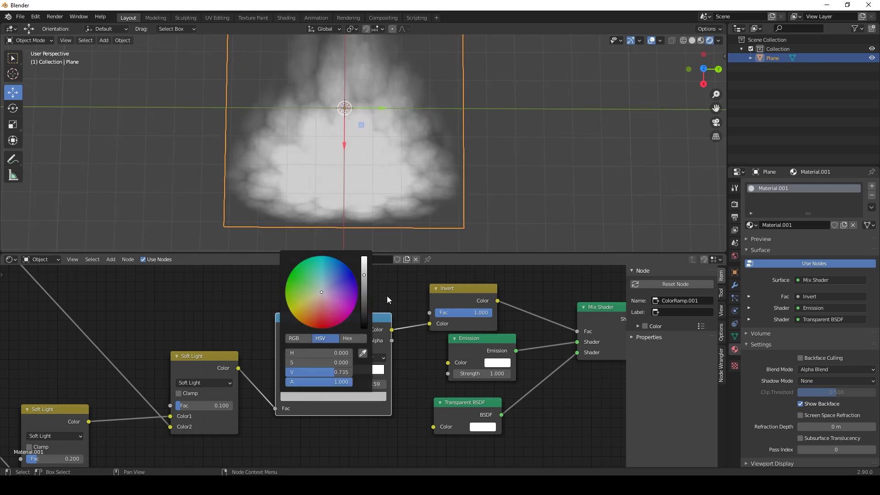
drag(365, 274, 365, 313)
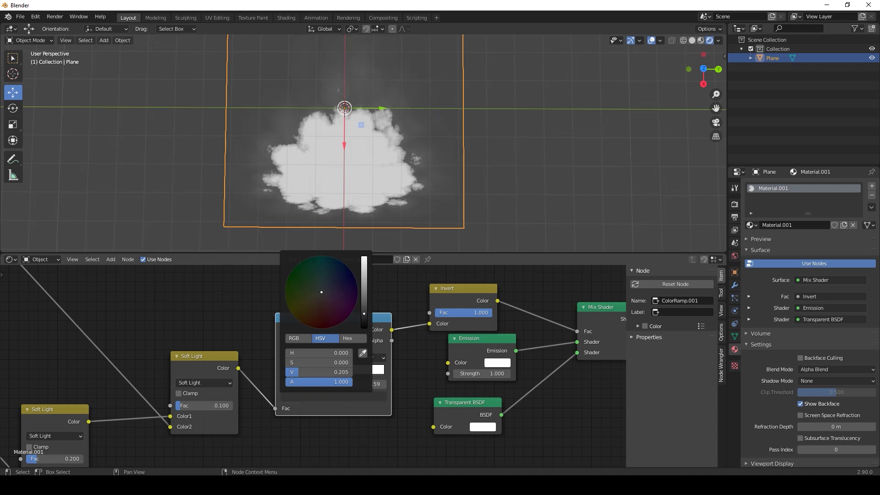
scroll(297, 437, up, 1)
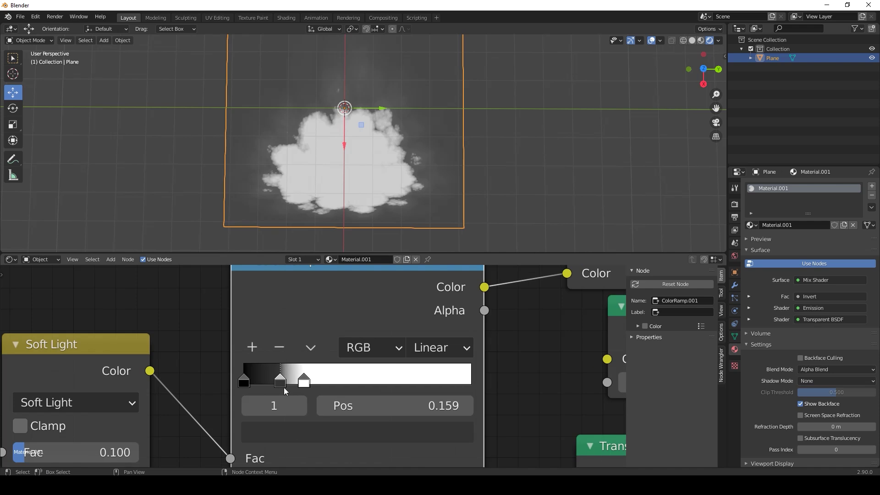
drag(278, 380, 298, 388)
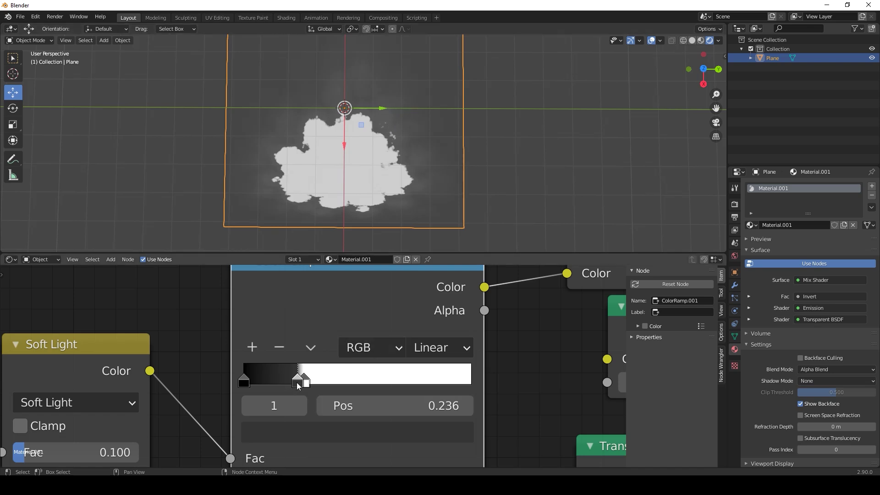
click(278, 345)
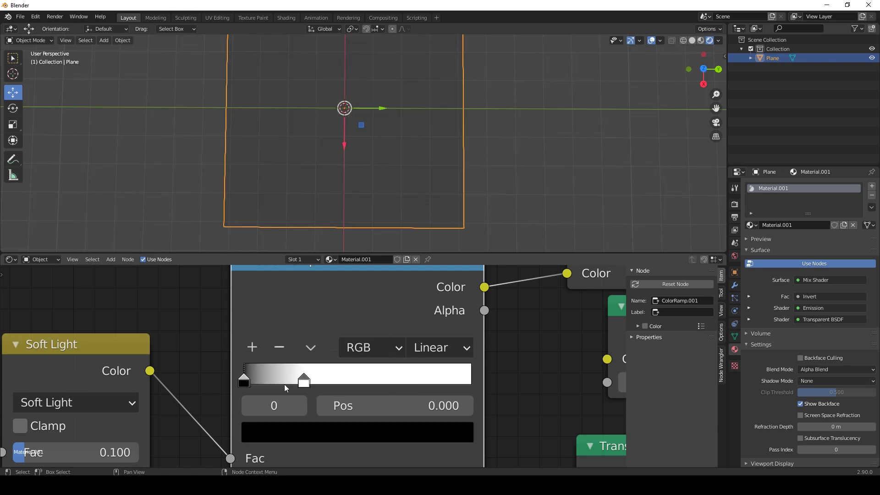
Move the black stop of the ColorRamp before the Invert node to position 0.191.
mouse_move(284, 384)
mouse_down()
mouse_move(262, 384)
mouse_move(308, 384)
mouse_move(288, 382)
mouse_up()
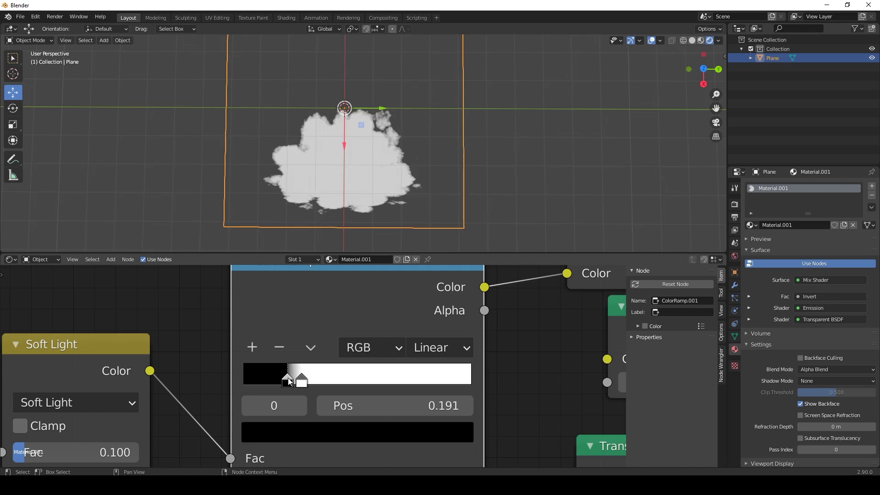
Place the Emission node above the Invert node and shift the ColorRamp and all output-side nodes away from the last Soft Light node.
scroll(316, 334, down, 4)
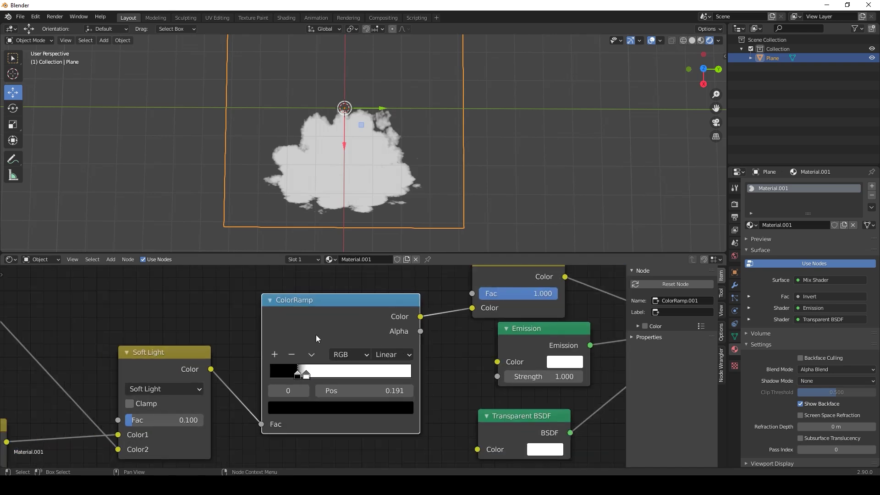
scroll(315, 335, down, 3)
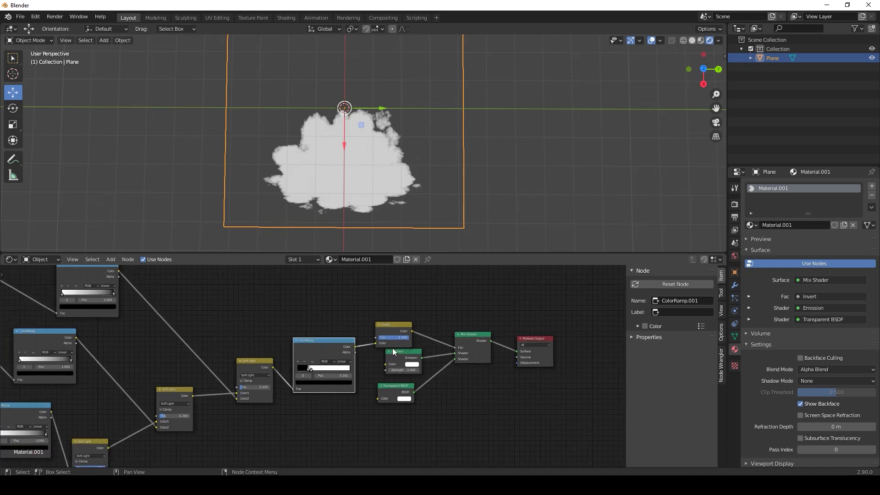
drag(402, 353, 576, 429)
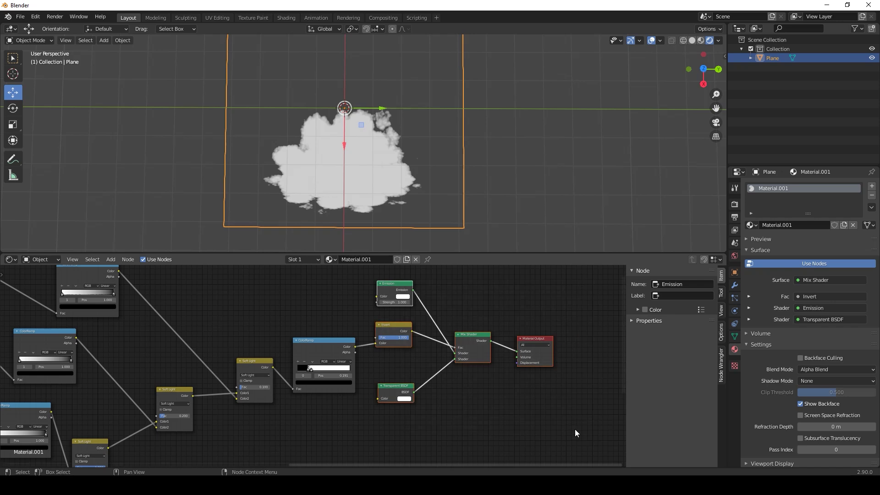
drag(320, 270, 538, 403)
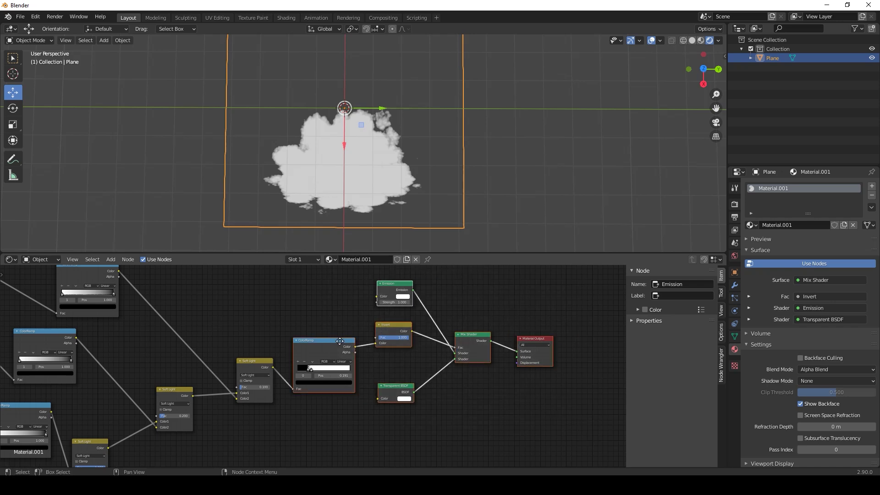
drag(339, 341, 409, 338)
Add another ColorRamp above the existing one, fed by the last Soft Light node, and connect its Color to the Emission color.
middle_drag(304, 314, 290, 351)
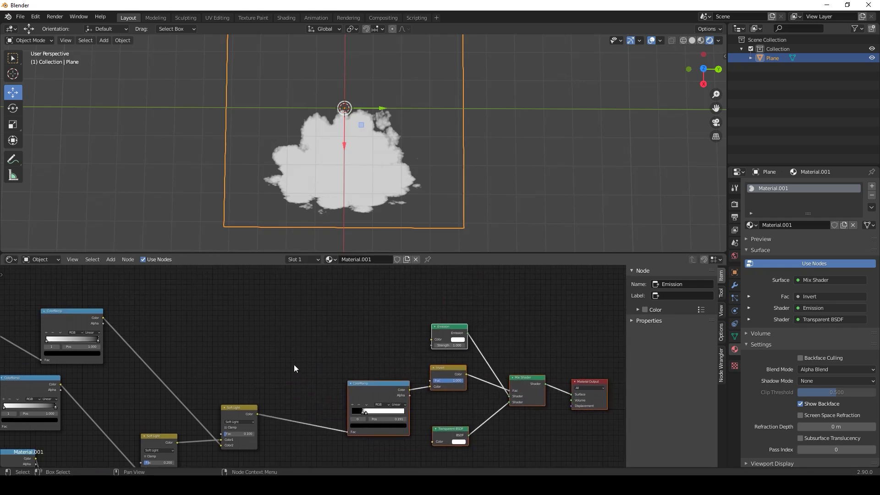
key(shift+a)
mouse_move(294, 364)
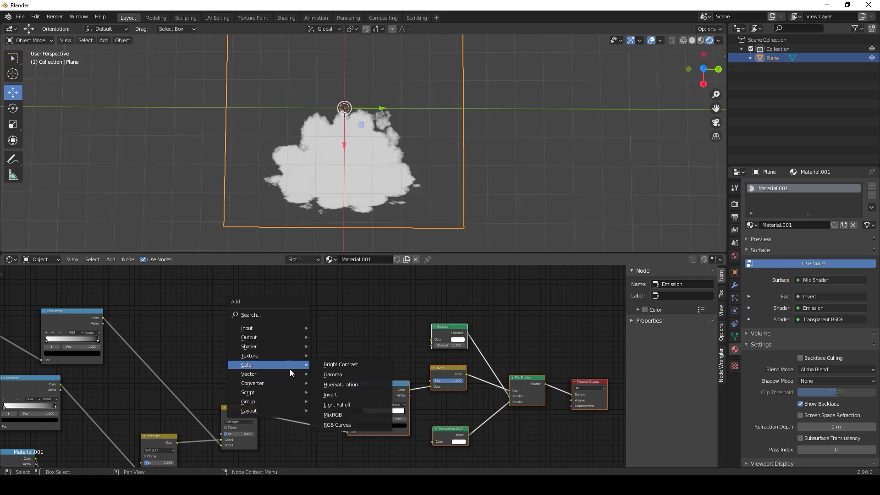
mouse_move(286, 381)
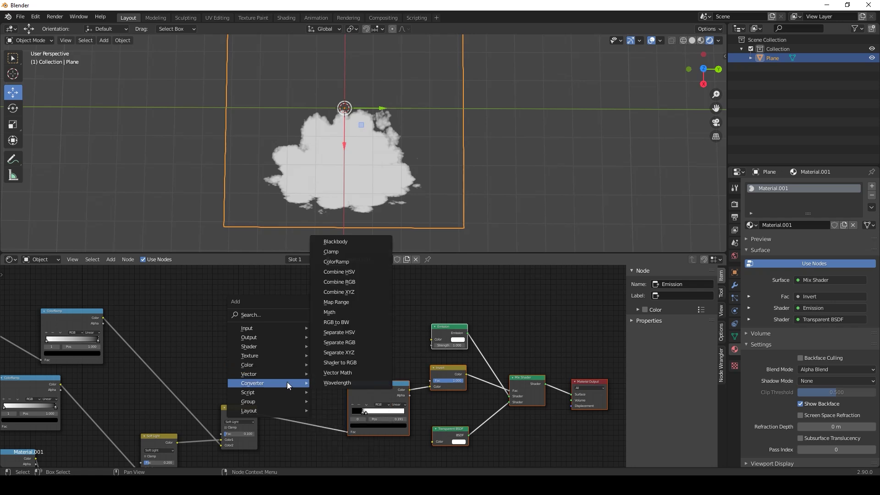
click(340, 262)
click(294, 312)
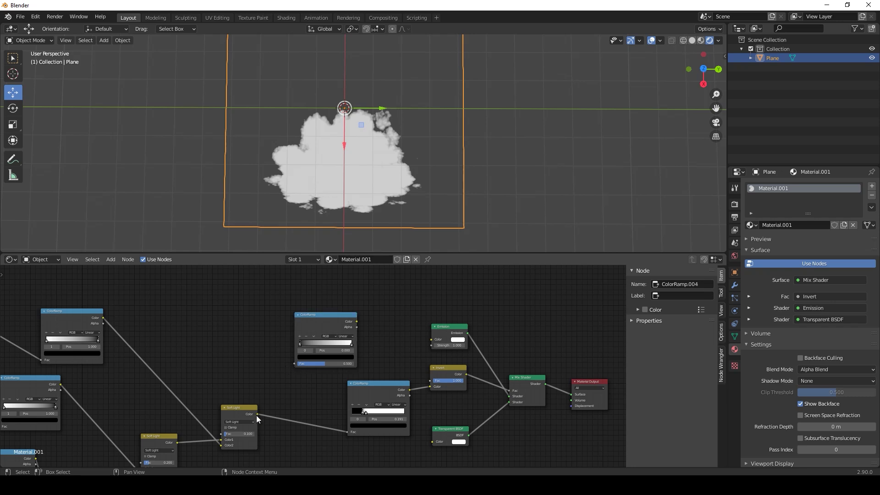
drag(258, 414, 294, 363)
drag(315, 329, 433, 340)
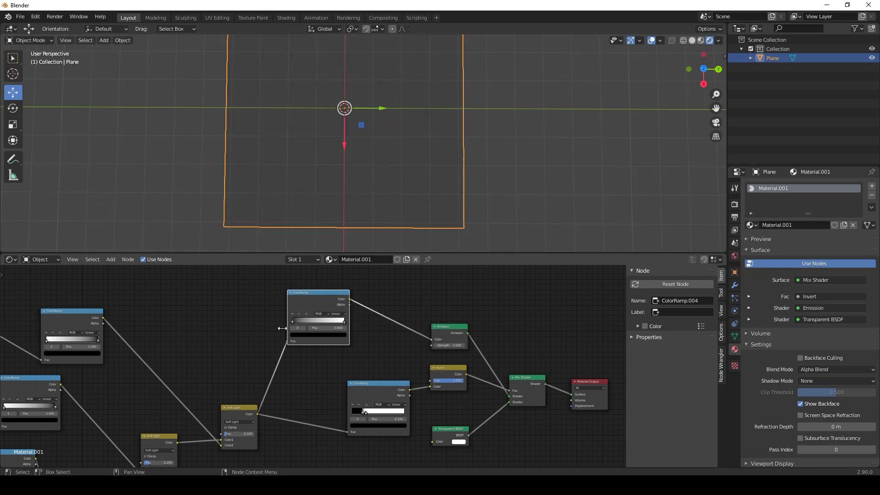
Change the black stop of the ColorRamp feeding the Emission color to a fully saturated sky blue with value 1.000.
scroll(228, 323, up, 3)
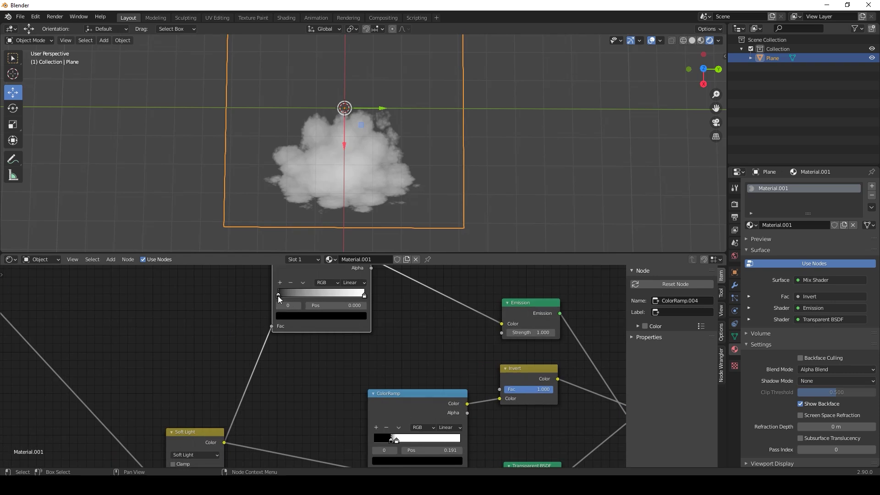
click(291, 316)
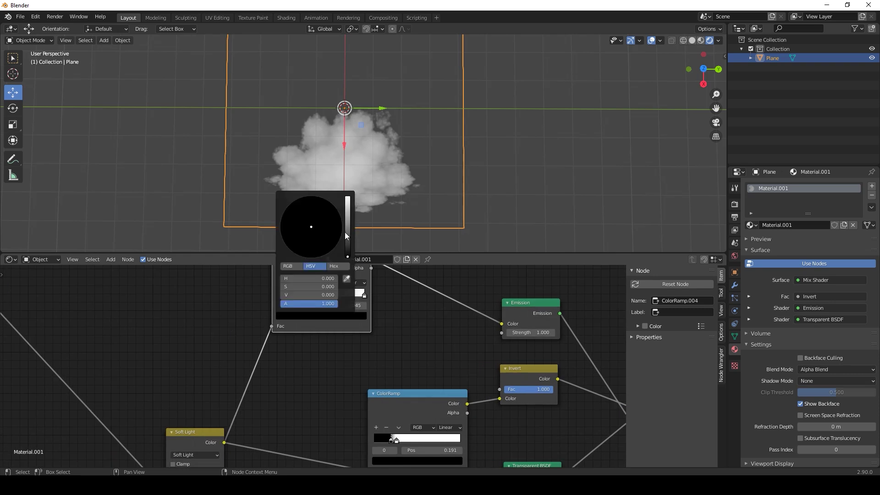
drag(347, 228, 347, 196)
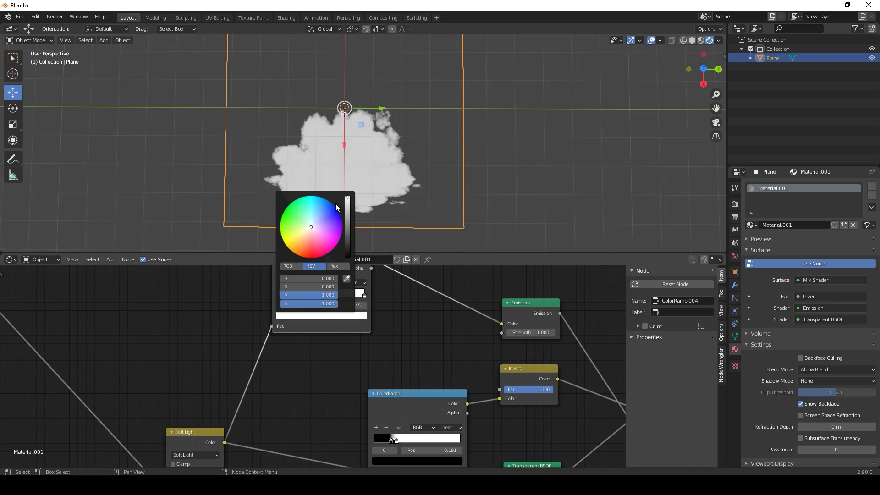
mouse_move(312, 225)
mouse_down()
mouse_move(325, 199)
mouse_move(317, 196)
mouse_up()
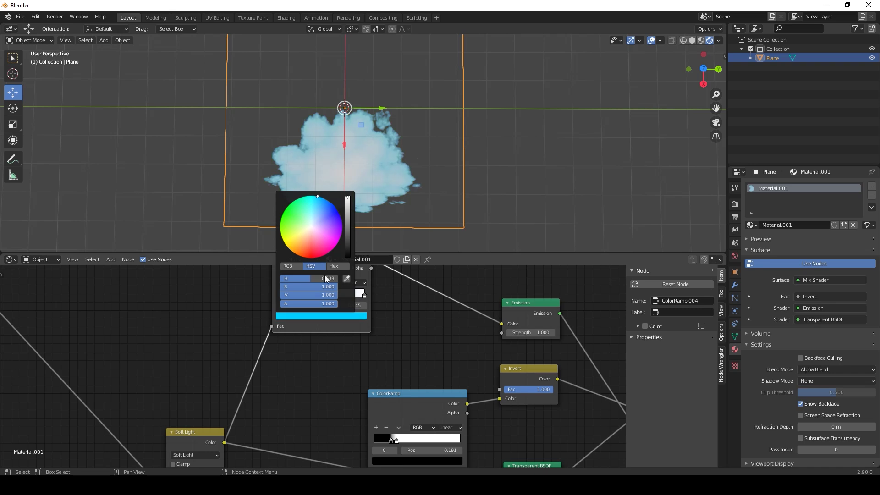
Tint the white end stop of the ColorRamp feeding the Emission node a pale yellow.
click(365, 295)
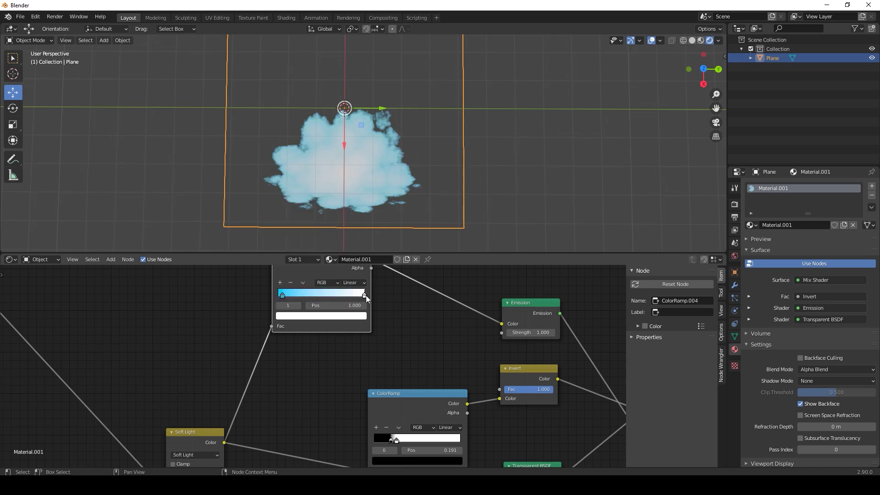
click(337, 317)
drag(311, 228, 307, 230)
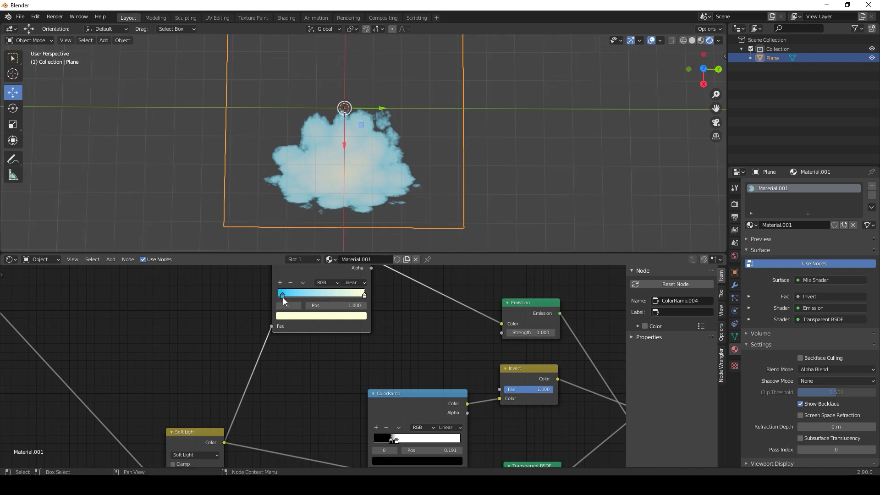
Adjust the blue-to-yellow ColorRamp so the blue stop sits at the ramp's start and the pale yellow stop at 0.536.
mouse_move(282, 295)
mouse_down()
mouse_move(315, 296)
mouse_move(293, 296)
mouse_up()
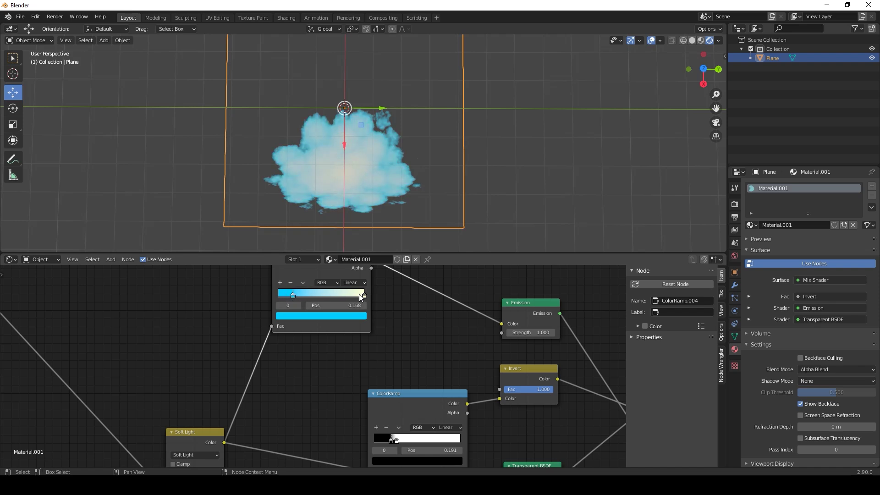
click(365, 295)
drag(365, 296, 300, 299)
scroll(328, 122, up, 2)
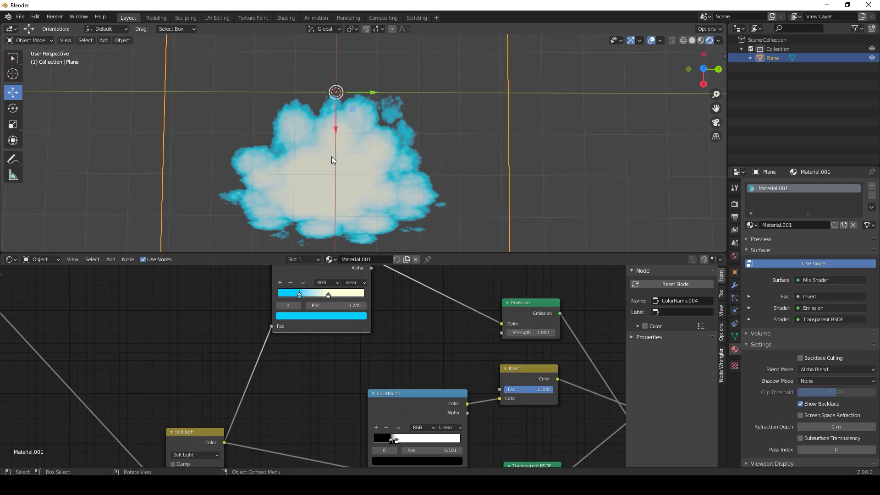
drag(297, 295, 325, 295)
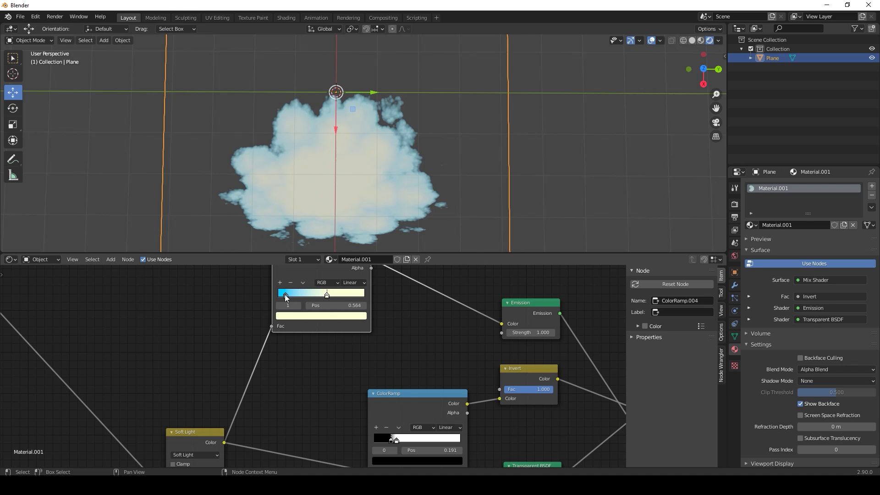
drag(285, 295, 276, 294)
click(326, 295)
Move the Emission node up and insert a MixRGB node set to Multiply between the blue-to-yellow ColorRamp and the Emission node.
scroll(334, 406, down, 3)
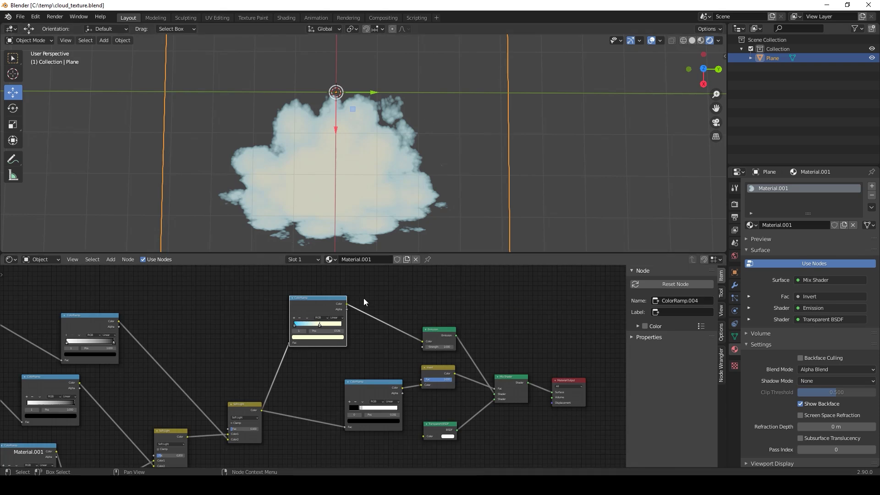
click(442, 330)
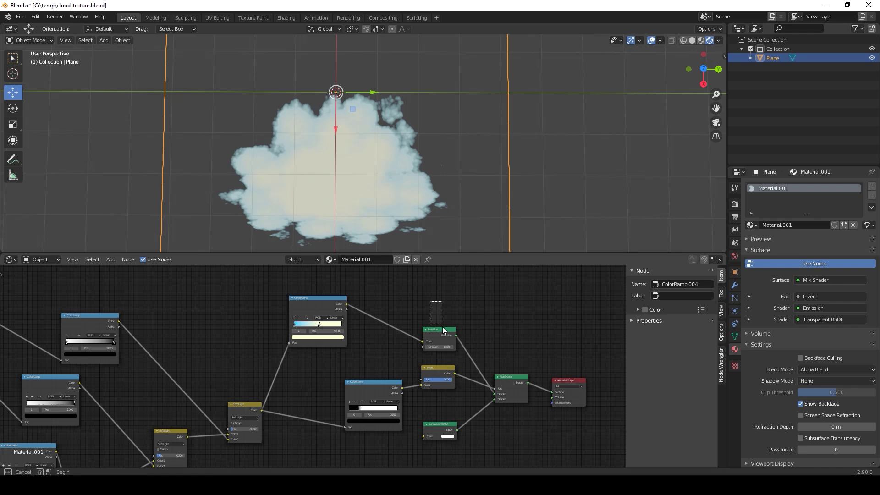
drag(444, 330, 464, 293)
key(shift+a)
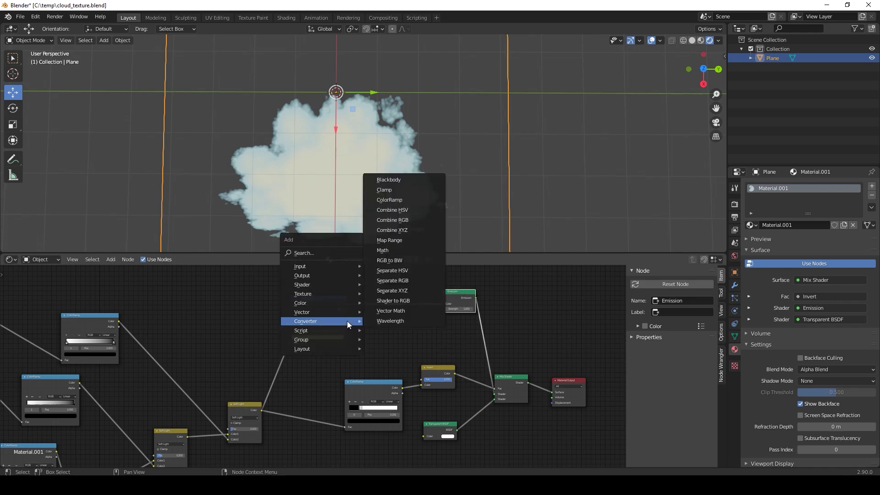
mouse_move(336, 303)
click(385, 353)
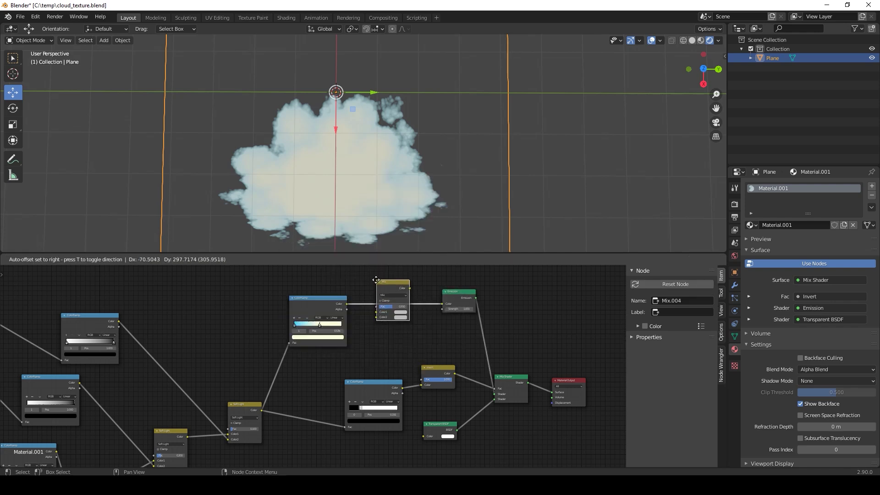
click(379, 287)
click(393, 295)
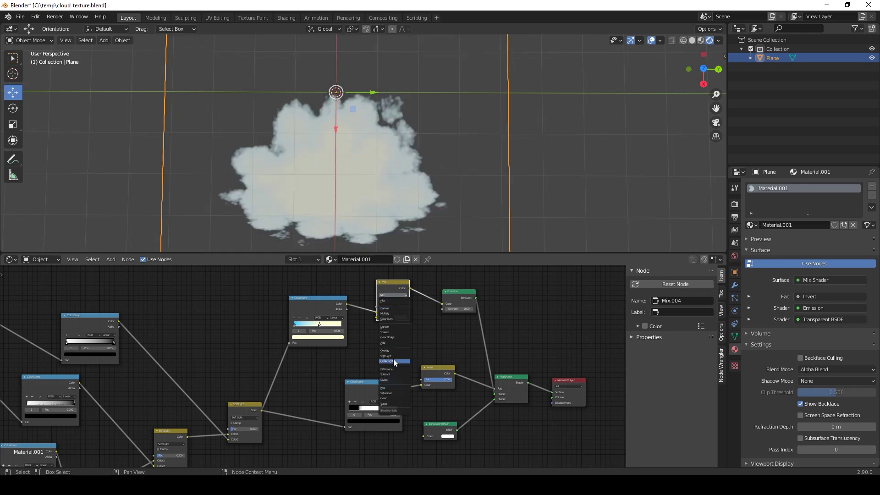
click(391, 315)
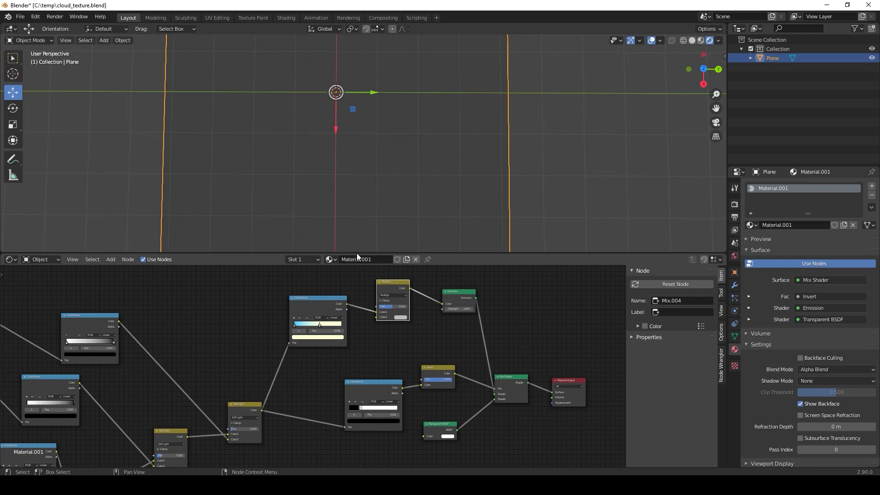
Enlarge the node editor, lower the blue-to-yellow ColorRamp, and add a Gradient Texture node above it.
drag(354, 252, 353, 217)
drag(319, 288, 324, 323)
scroll(266, 321, up, 4)
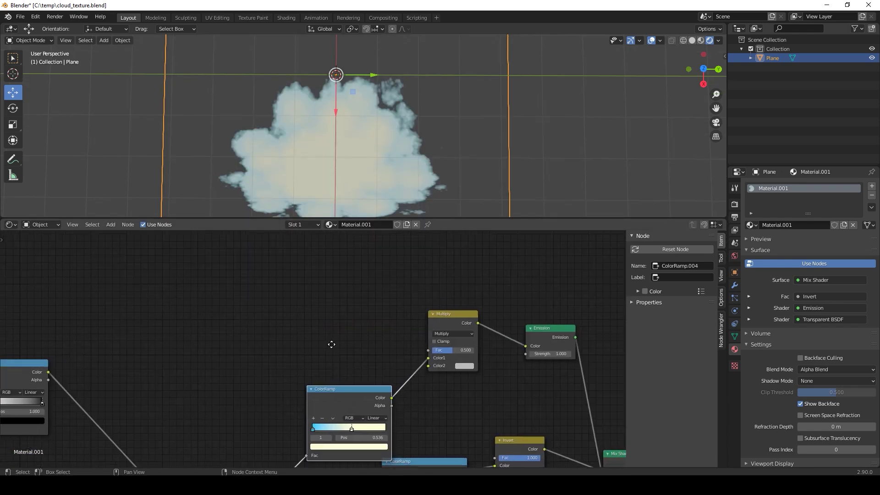
key(shift+a)
mouse_move(263, 327)
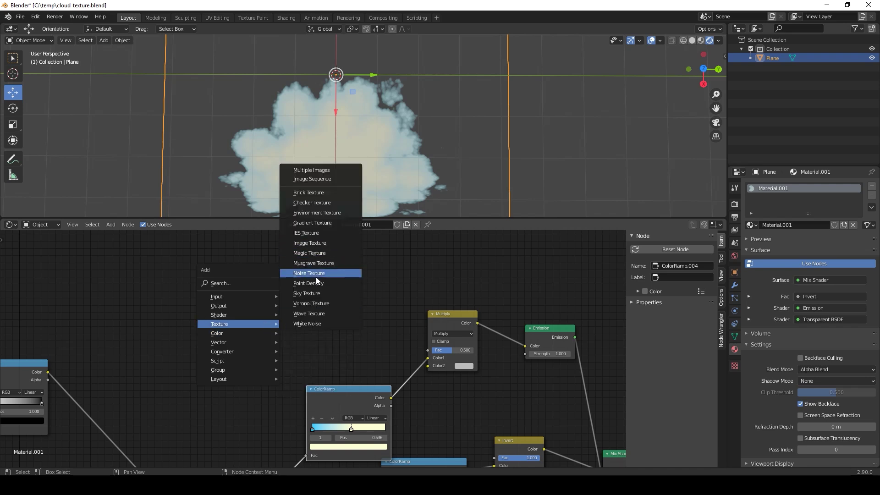
click(312, 223)
click(302, 313)
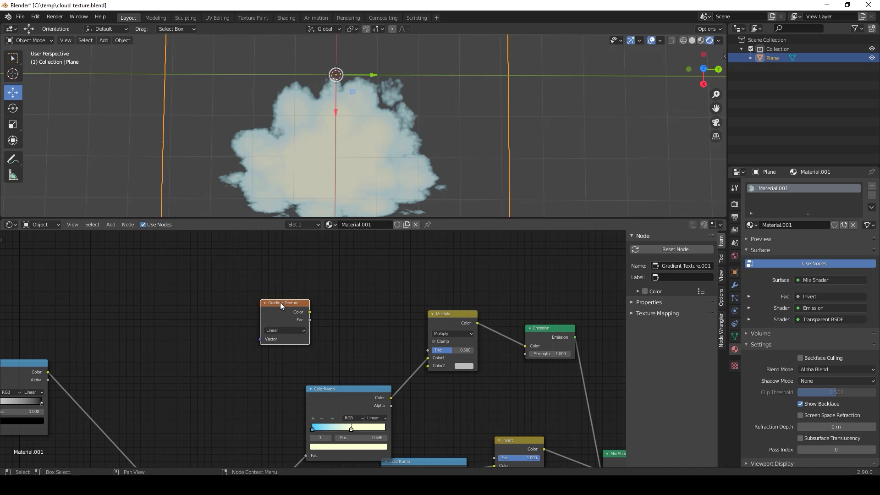
Connect the Gradient Texture's Color to the Multiply node's Fac and set Color2 to fully saturated red with value 0.735.
drag(310, 312, 429, 366)
drag(275, 305, 247, 308)
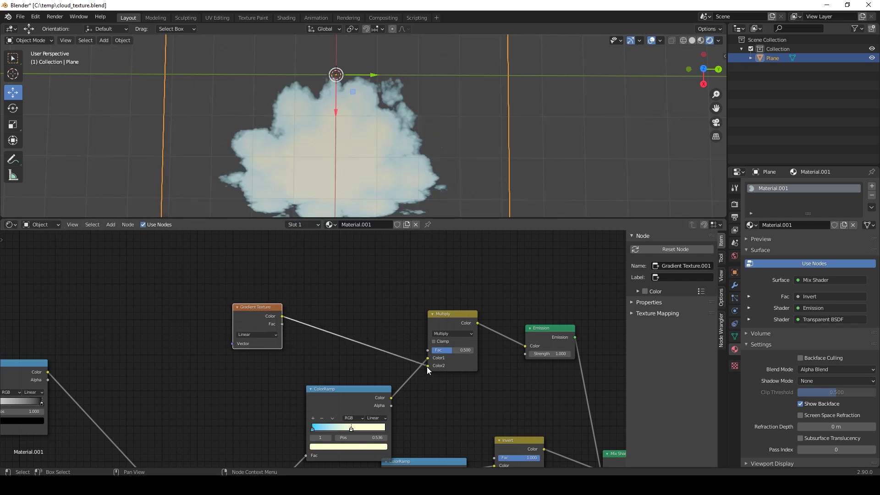
drag(429, 366, 430, 349)
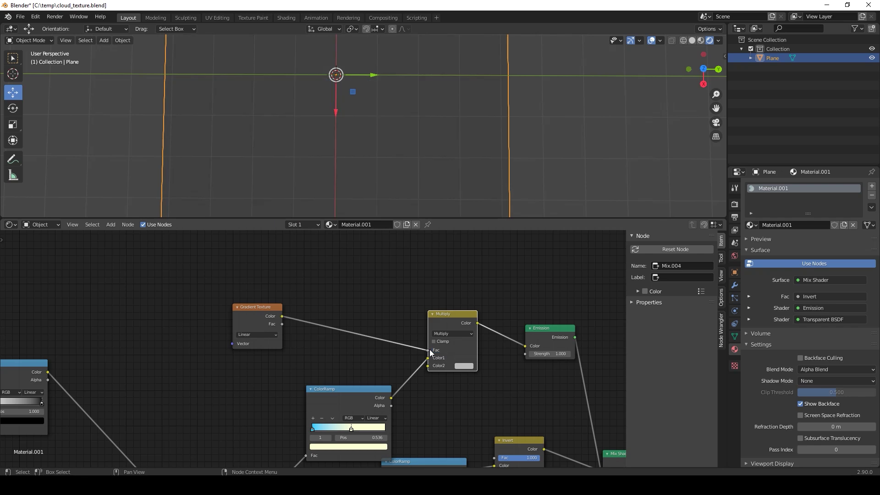
click(464, 365)
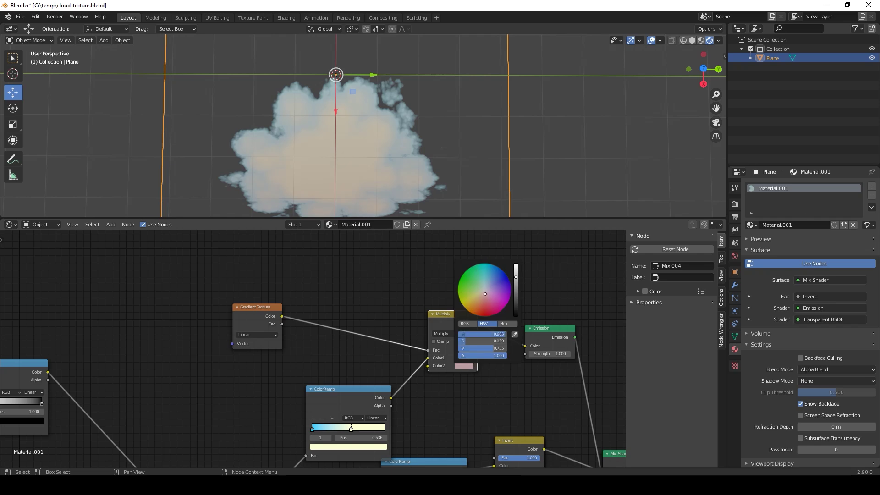
drag(486, 305, 485, 316)
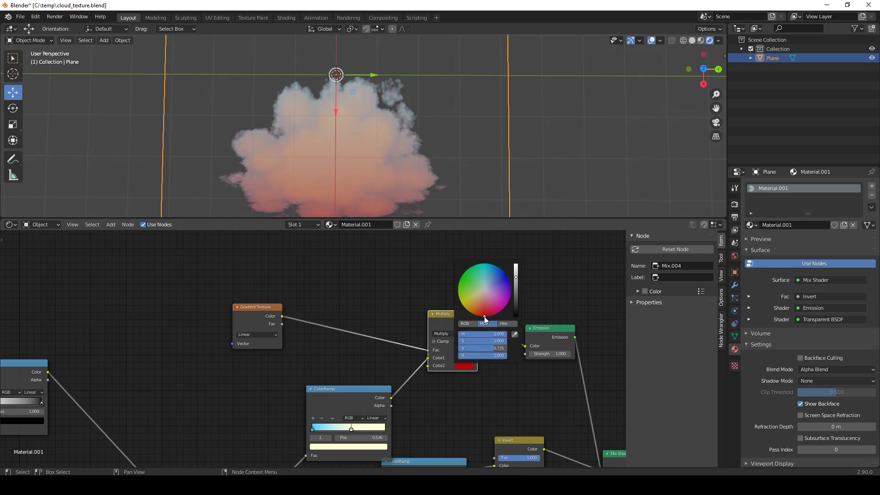
Set the Gradient Texture's type to Spherical.
click(257, 307)
click(252, 335)
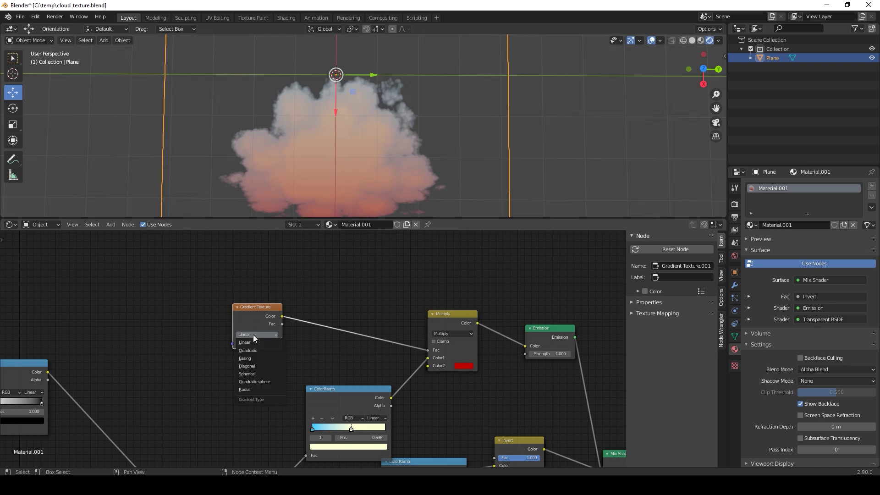
click(260, 375)
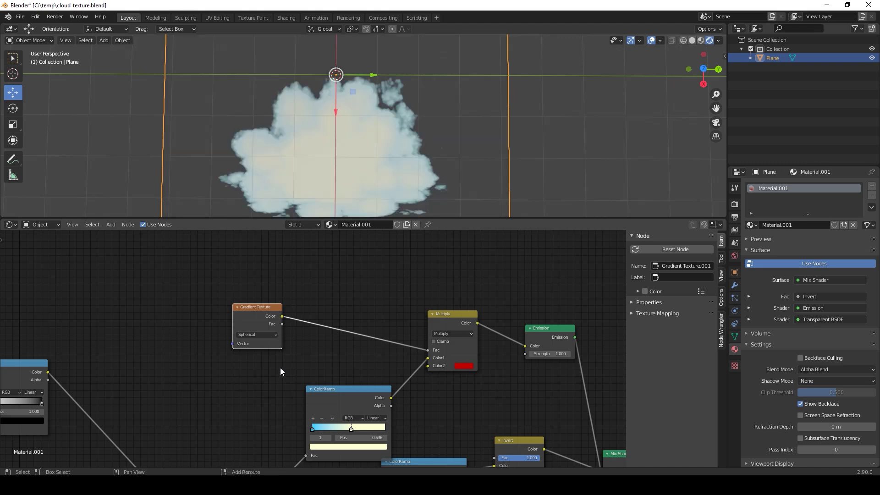
Add Texture Coordinate and Mapping nodes to the Gradient Texture, place them above the Voronoi nodes, and feed the Mapping Vector from Object.
middle_drag(205, 332, 269, 338)
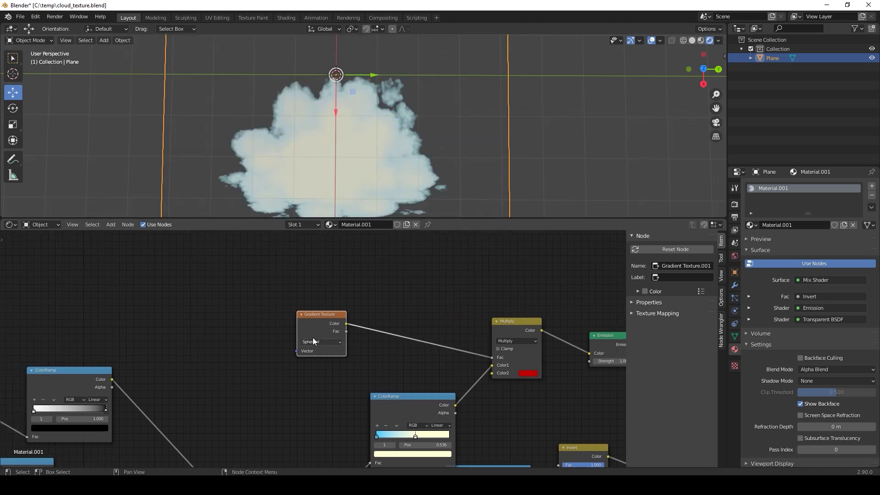
key(ctrl+t)
middle_drag(361, 278, 428, 289)
scroll(428, 290, down, 6)
drag(293, 312, 202, 259)
middle_drag(270, 329, 315, 340)
scroll(230, 358, up, 2)
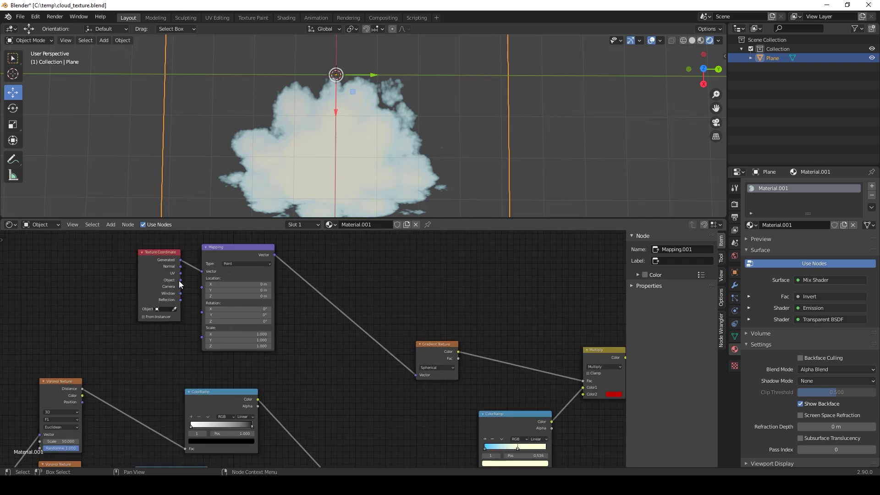
drag(180, 281, 205, 273)
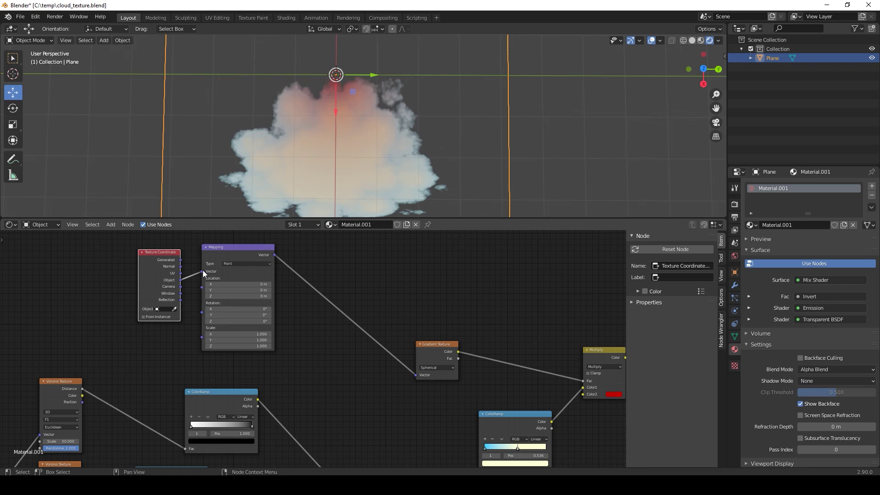
Insert a ColorRamp between the Gradient Texture and the Multiply node's Fac, and move its white stop to position 0.495.
drag(435, 345, 389, 329)
key(shift+a)
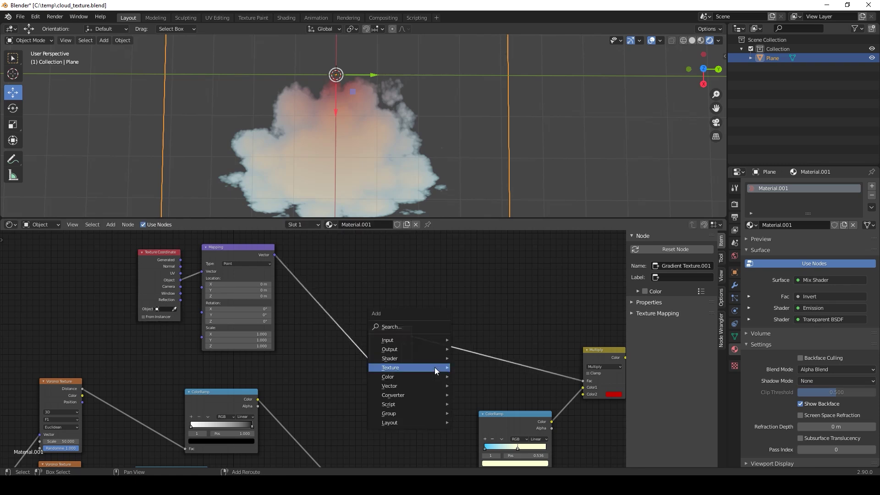
mouse_move(430, 385)
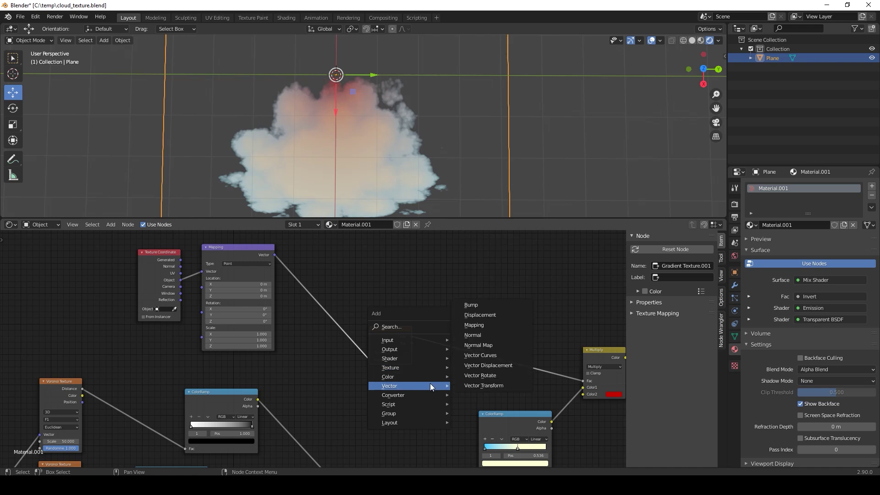
click(494, 276)
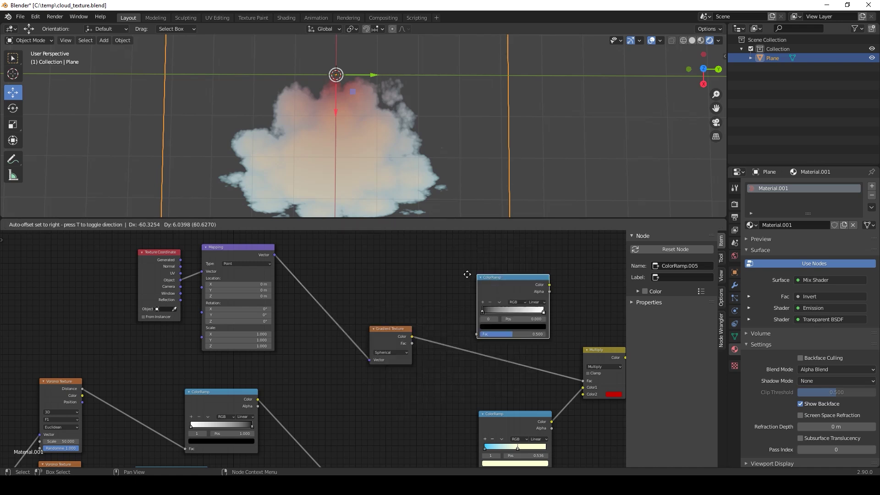
click(465, 340)
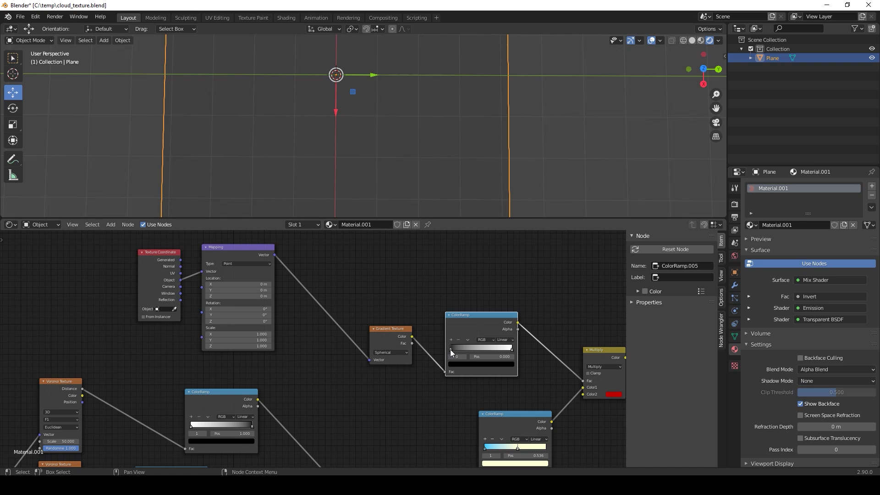
mouse_move(450, 349)
mouse_down()
mouse_move(466, 349)
mouse_move(454, 351)
mouse_up()
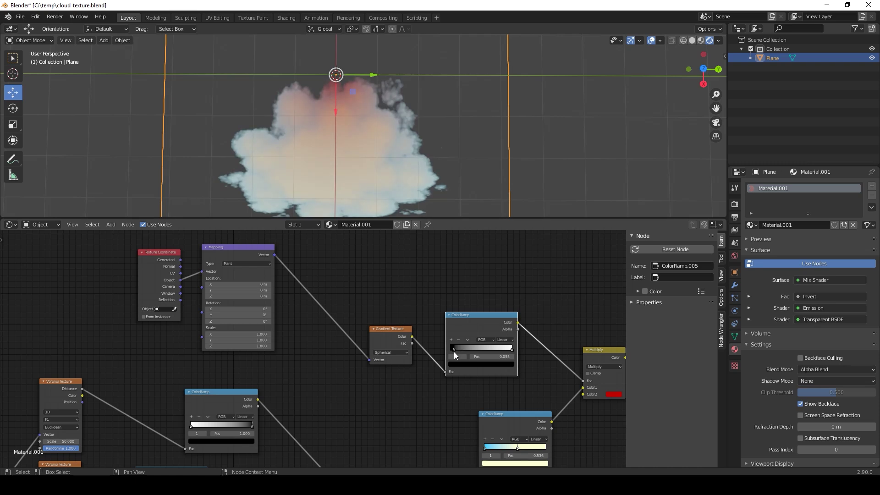
drag(512, 349, 479, 353)
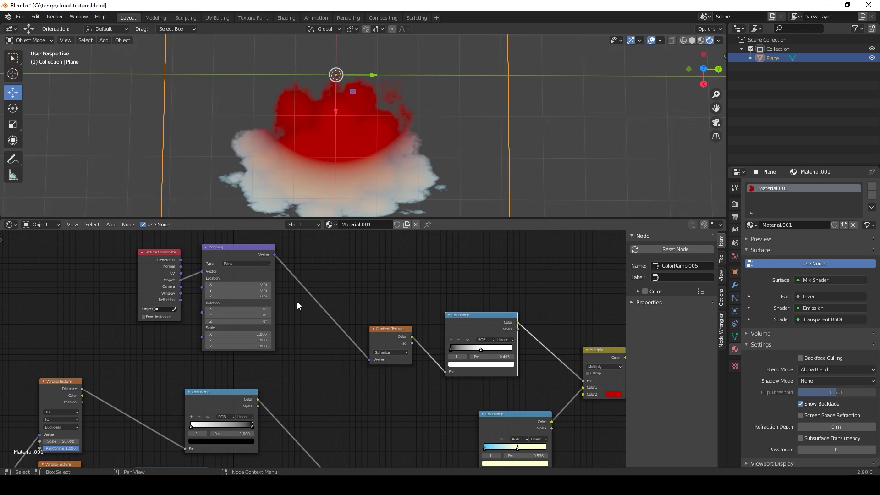
Shift the spherical gradient toward the cloud's base by setting the X location of its Mapping node to -0.8 m.
middle_drag(297, 302, 323, 312)
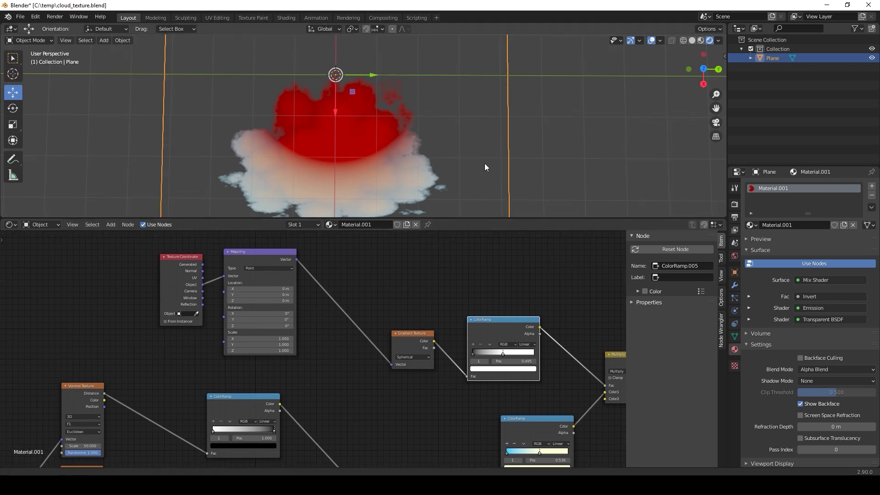
shift+middle_drag(487, 165, 496, 147)
drag(256, 289, 229, 289)
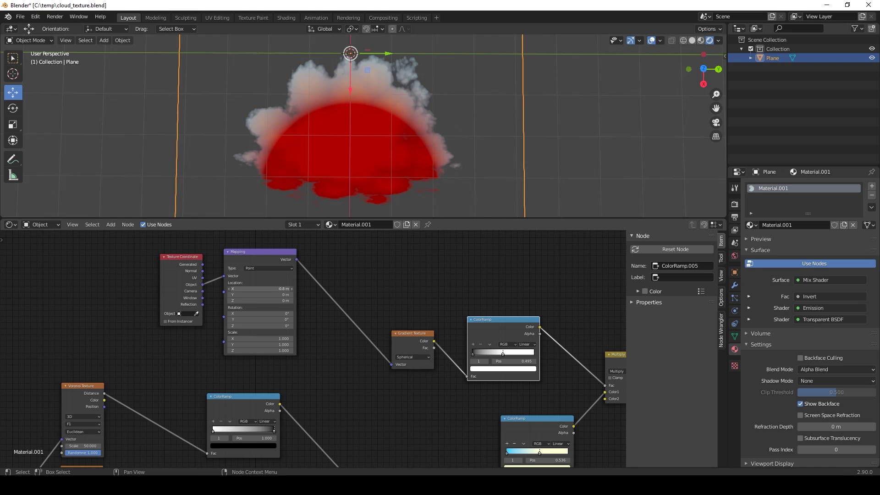
Flatten the spherical gradient and shift it to the cloud's base with Mapping scale X 3.200 and location X -2.5 m.
drag(259, 289, 246, 289)
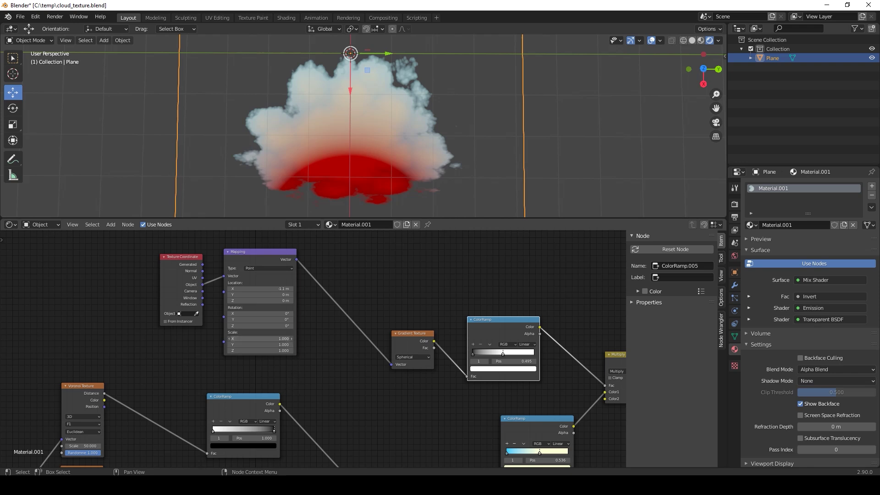
drag(259, 338, 316, 338)
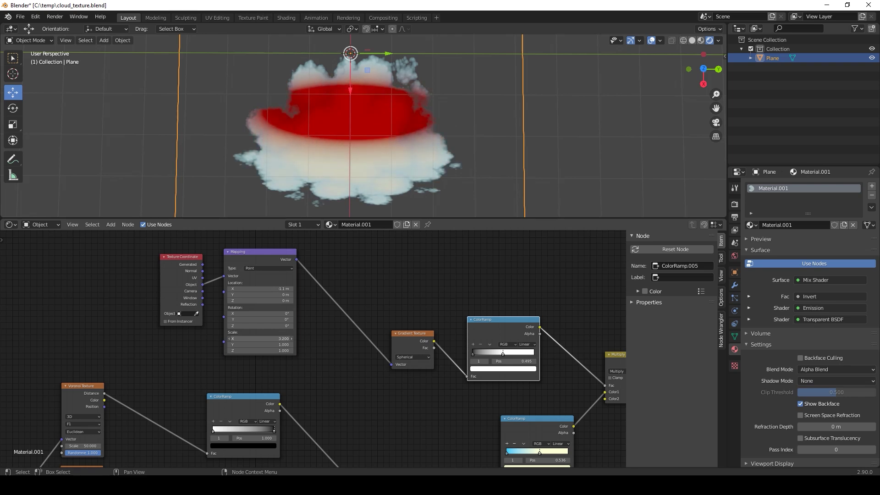
drag(259, 288, 230, 288)
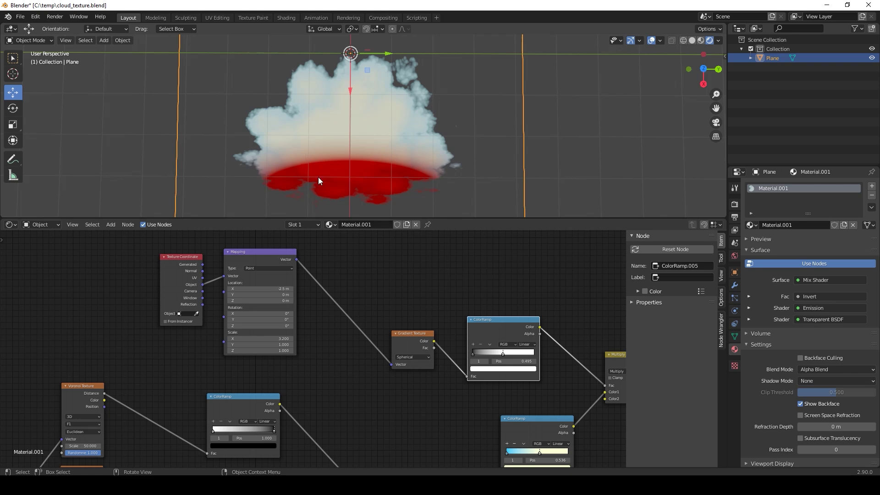
Insert a second Mapping node between the existing Mapping and the Gradient Texture, spacing the earlier nodes farther apart.
mouse_move(174, 245)
mouse_down()
mouse_move(247, 268)
mouse_move(262, 256)
mouse_move(160, 254)
mouse_up()
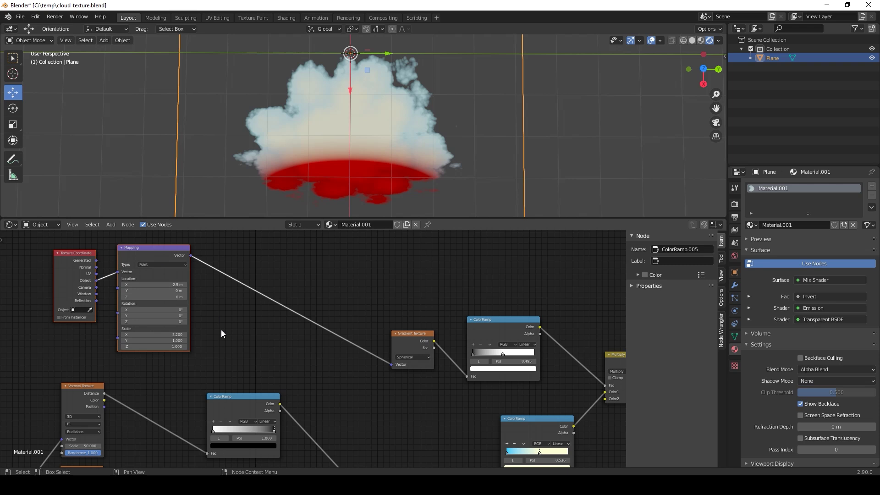
key(shift+a)
mouse_move(255, 338)
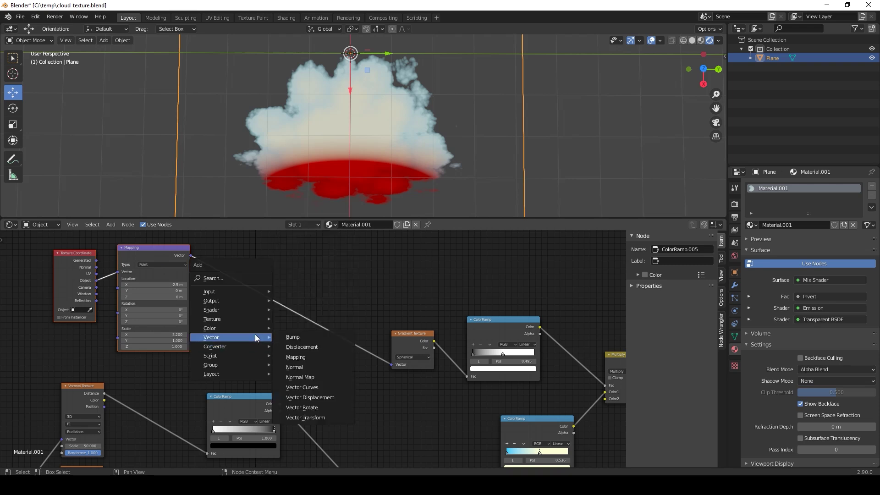
click(295, 357)
click(306, 255)
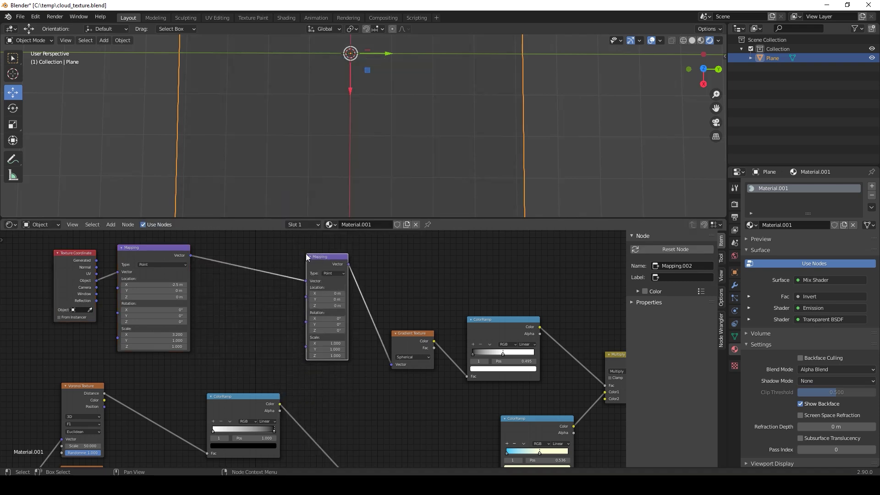
drag(321, 263, 318, 241)
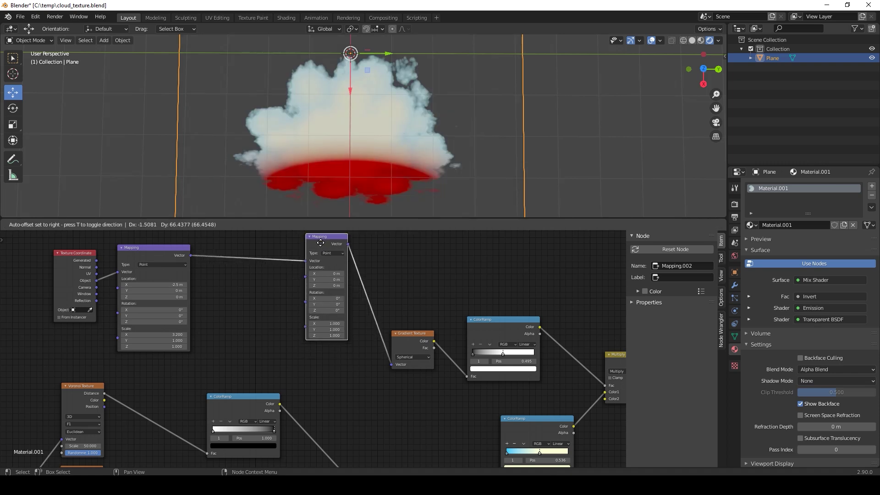
drag(71, 241, 126, 262)
drag(147, 252, 80, 242)
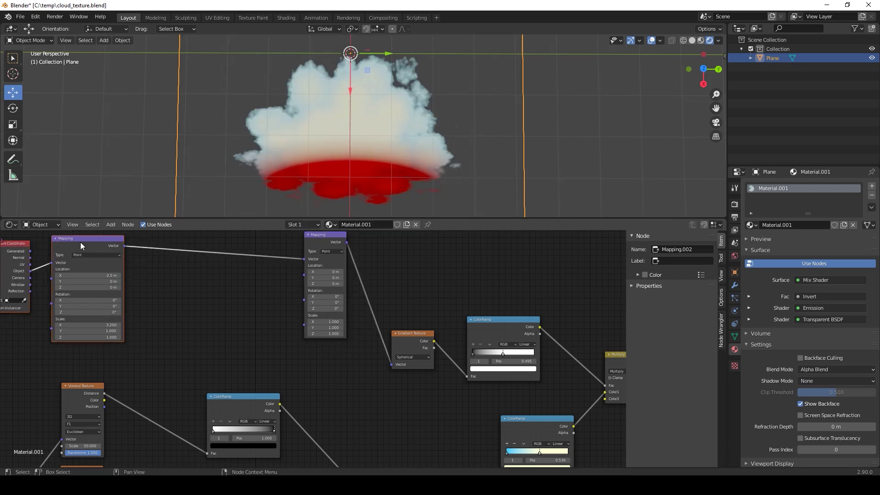
Add a MixRGB node below the two Mapping nodes and connect its Color output to the new Mapping's Scale.
middle_drag(216, 330, 279, 303)
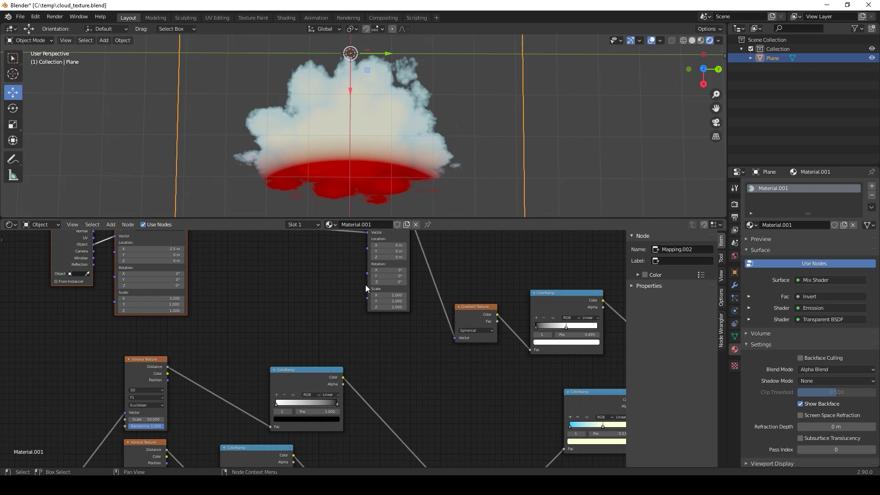
scroll(271, 325, down, 3)
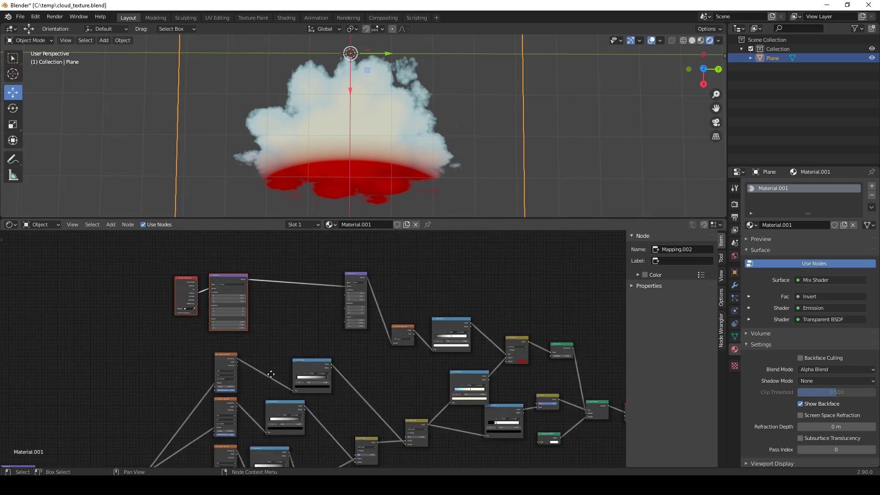
middle_drag(271, 324, 259, 364)
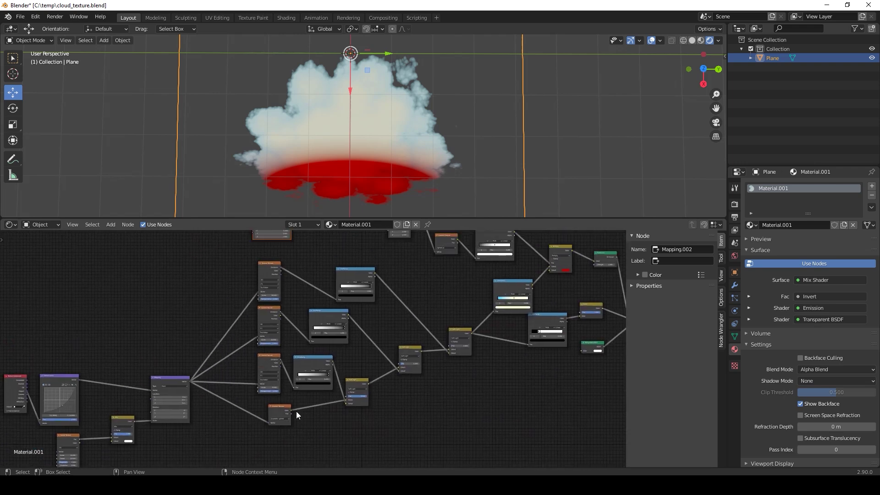
scroll(362, 380, up, 6)
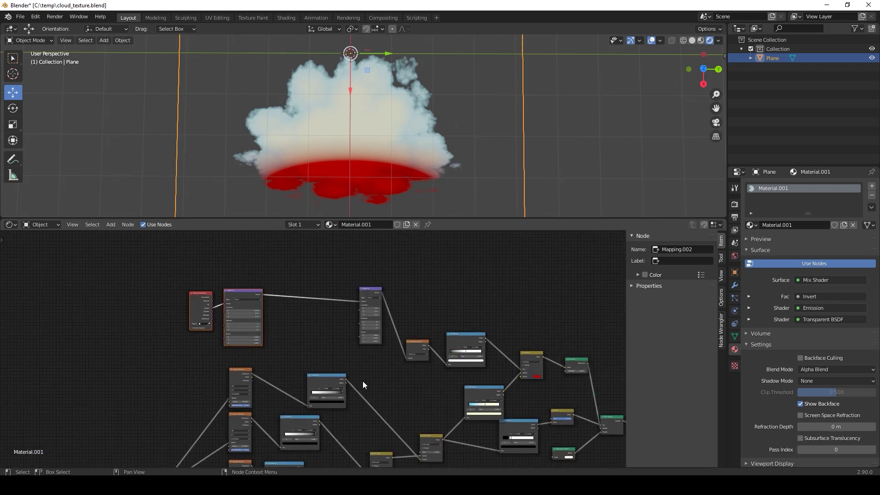
middle_drag(342, 341, 297, 333)
key(shift+a)
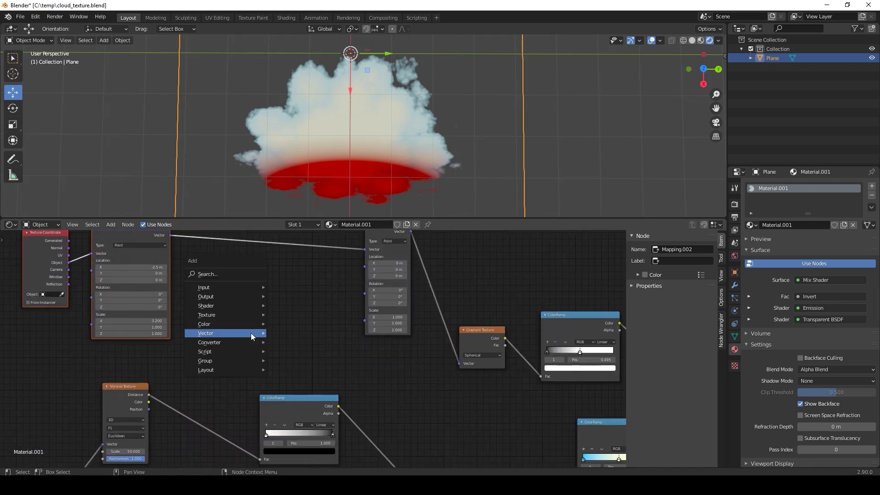
mouse_move(251, 324)
click(307, 377)
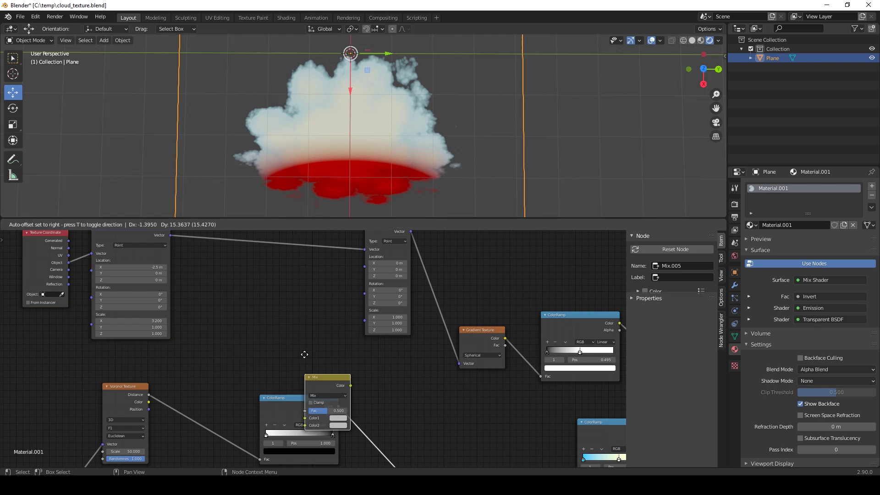
click(280, 305)
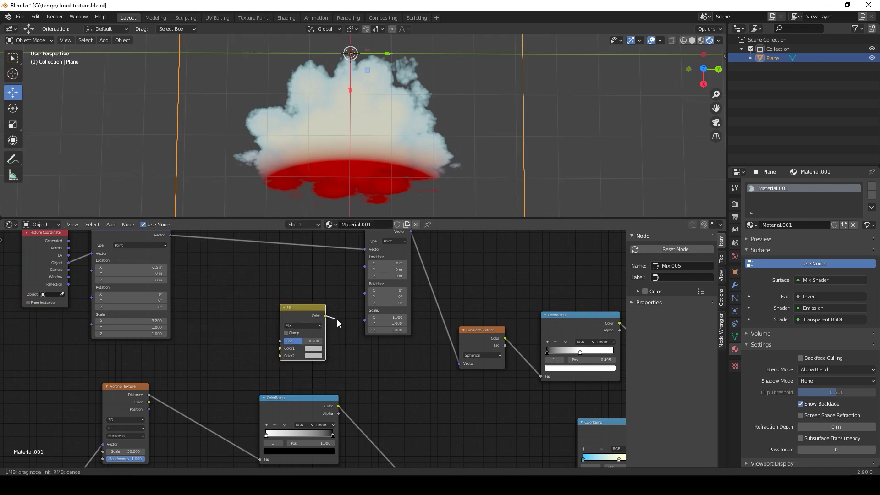
drag(325, 315, 365, 320)
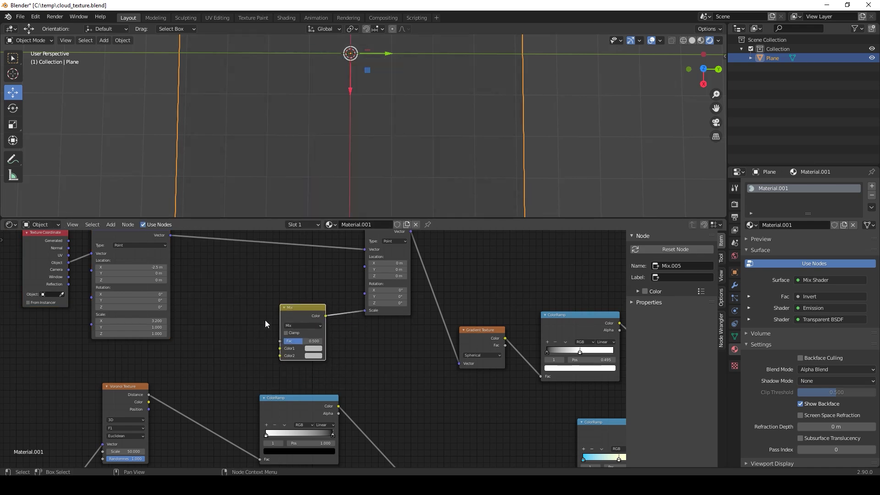
Add a Noise Texture, feed its Fac into the new Mix node's Color1, and set that node's Color2 to white.
key(shift+a)
mouse_move(204, 331)
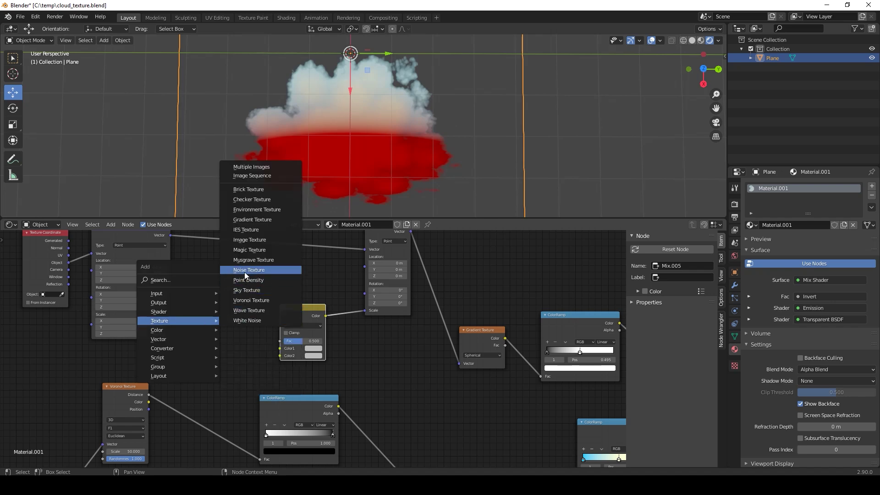
click(244, 270)
click(227, 320)
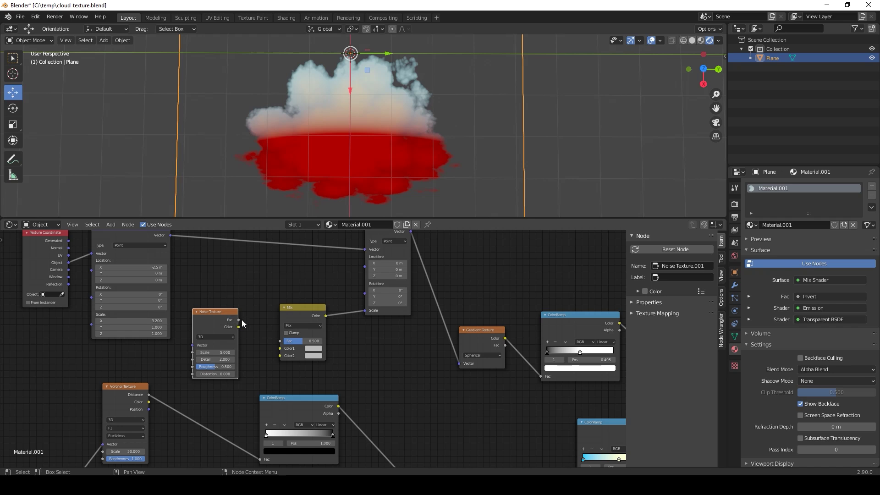
drag(239, 320, 253, 327)
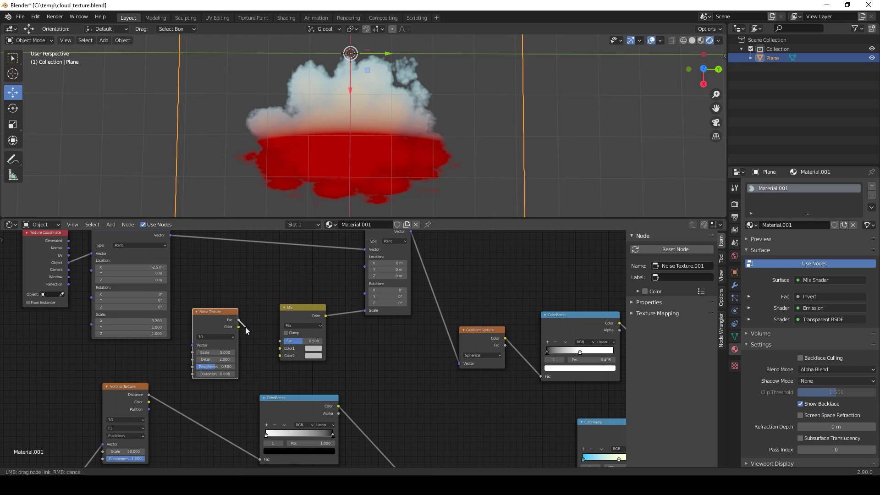
drag(283, 352, 280, 349)
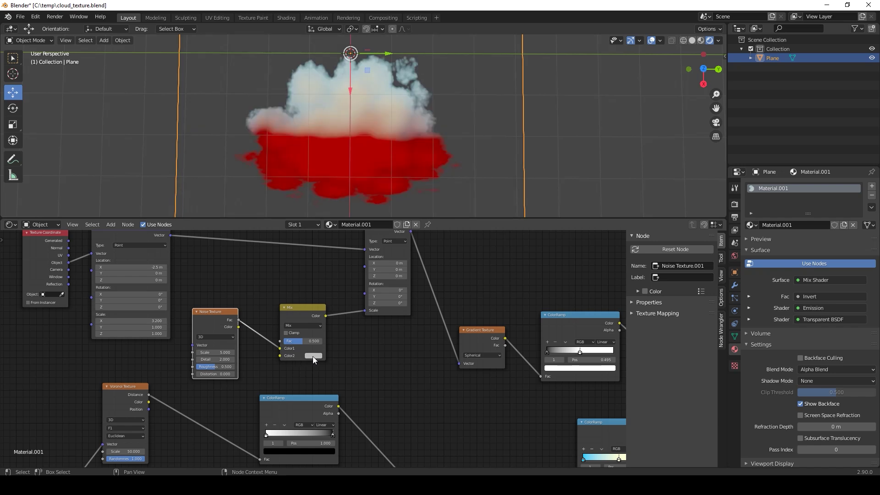
click(313, 356)
drag(362, 274, 361, 262)
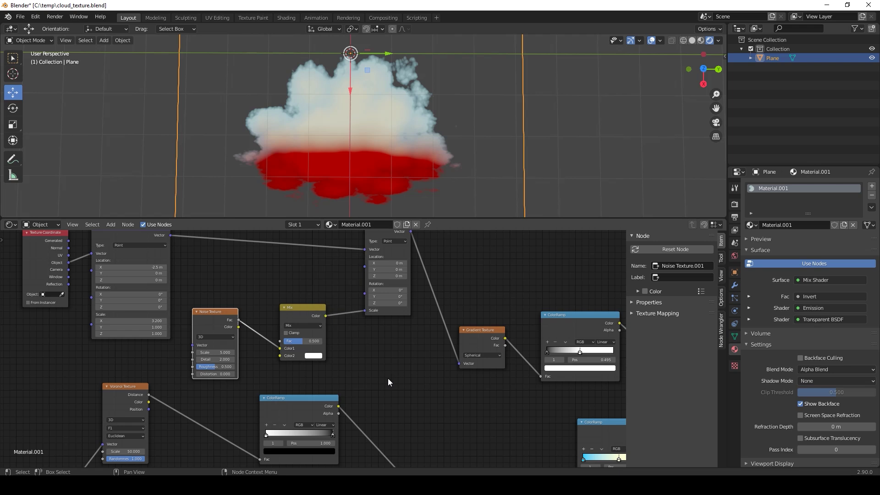
Set the new Noise Texture's Scale to 11 and Detail to 9, and its Mix node's Fac to 0.300.
click(224, 352)
text(11)
key(Return)
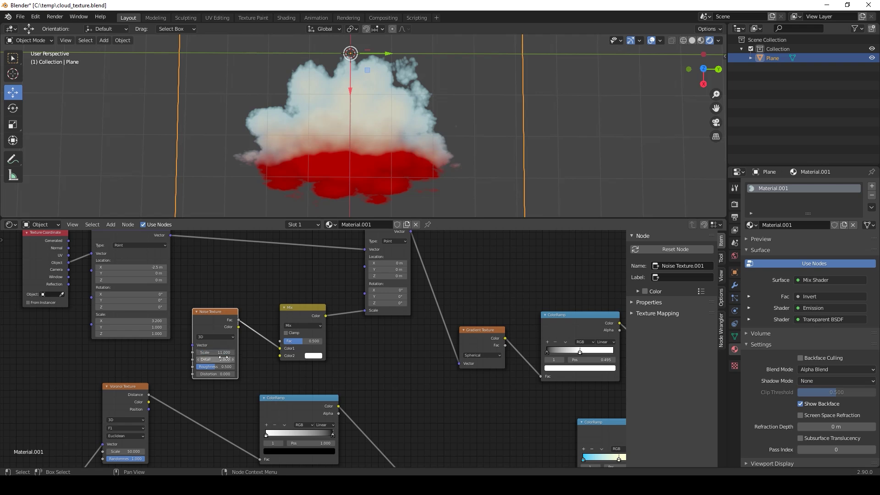
mouse_move(223, 357)
mouse_down()
mouse_move(248, 358)
mouse_move(223, 358)
mouse_up()
middle_drag(320, 365, 297, 365)
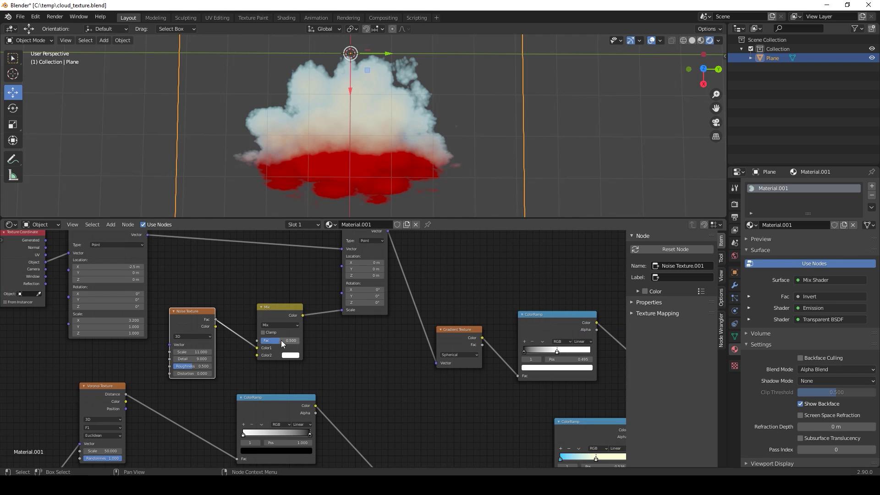
mouse_move(281, 340)
mouse_down()
mouse_move(263, 340)
mouse_move(297, 340)
mouse_move(265, 340)
mouse_move(277, 340)
mouse_move(270, 344)
mouse_up()
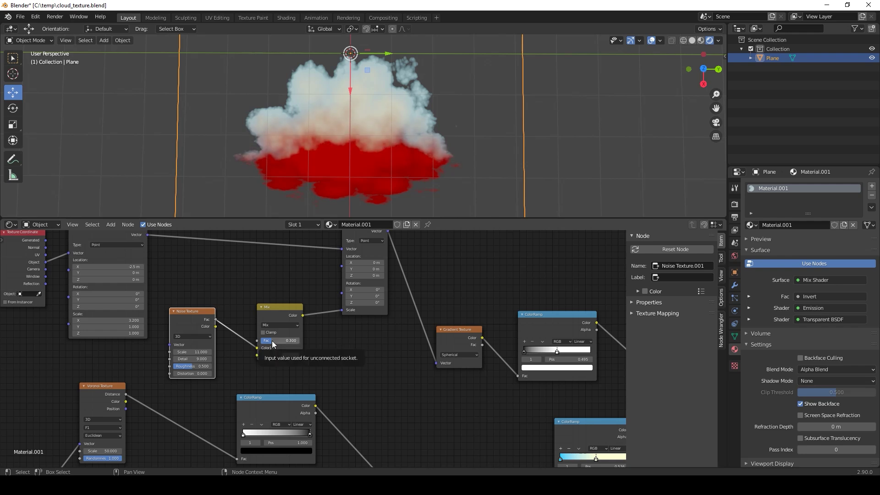
Insert a MixRGB node between the gradient's ColorRamp and the Multiply node's Fac.
middle_drag(367, 387, 335, 390)
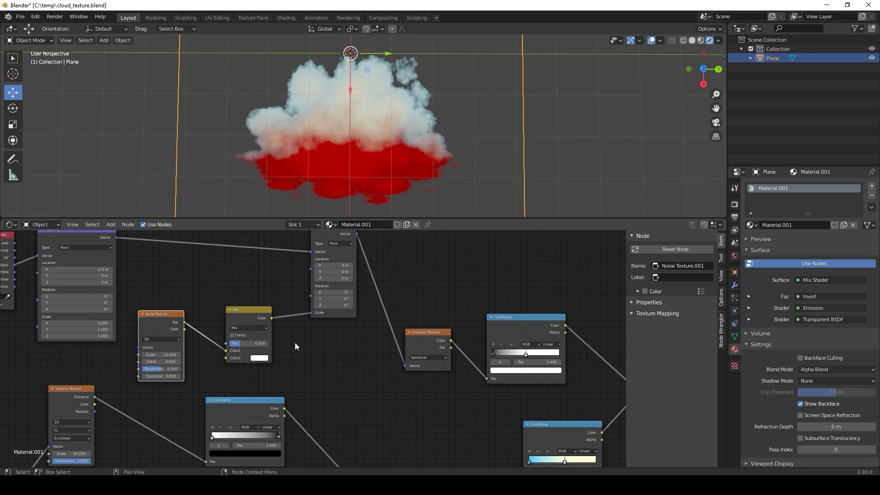
middle_drag(383, 361, 195, 350)
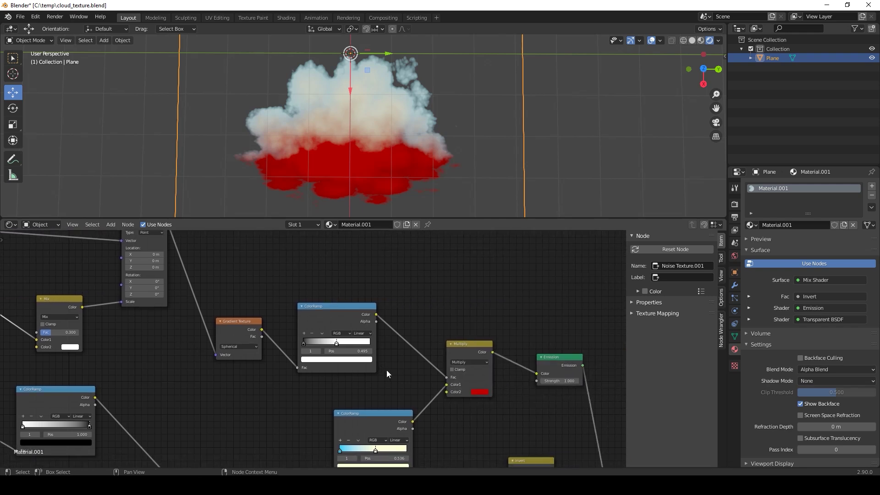
key(shift+a)
mouse_move(375, 381)
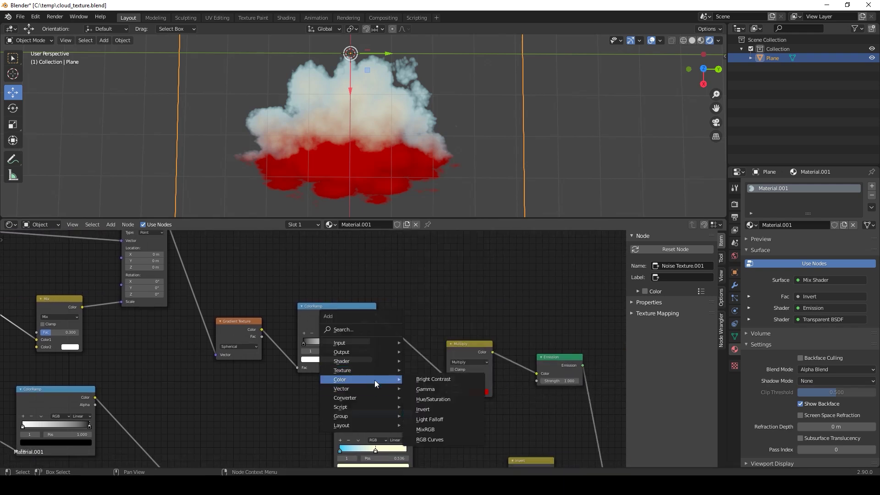
click(431, 429)
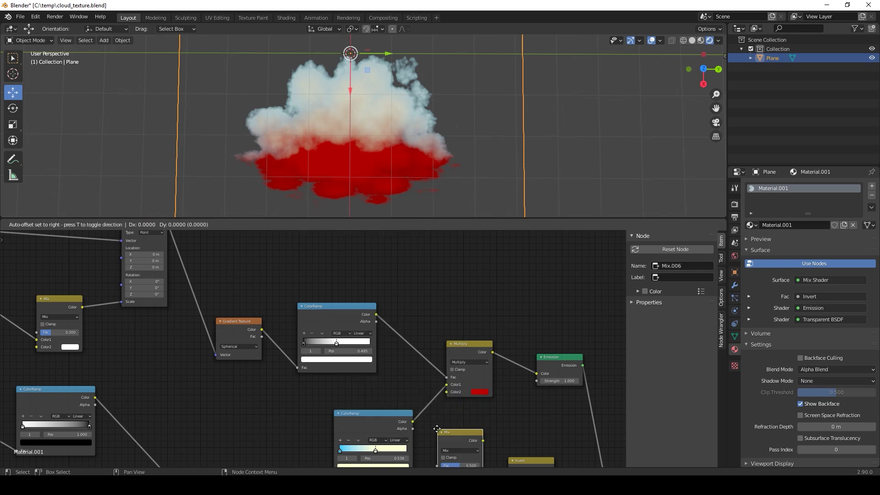
click(397, 309)
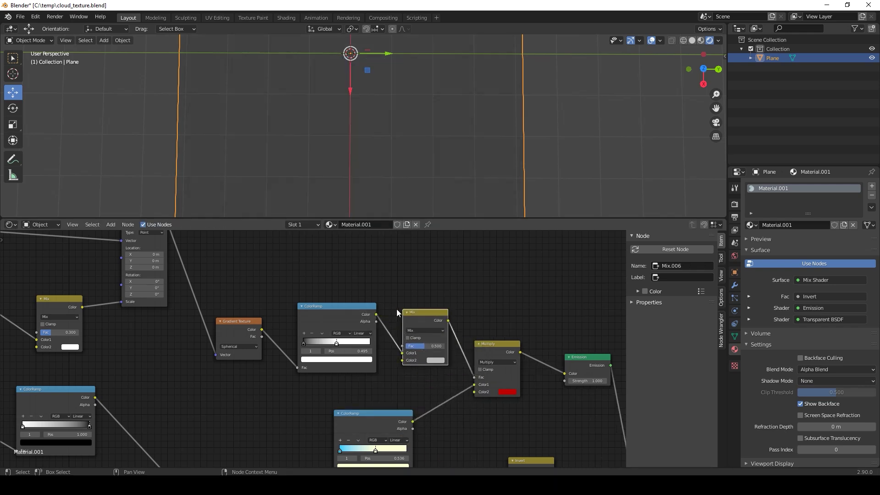
Set the inserted Mix node's Color2 to black and its Fac to 0.000.
click(435, 360)
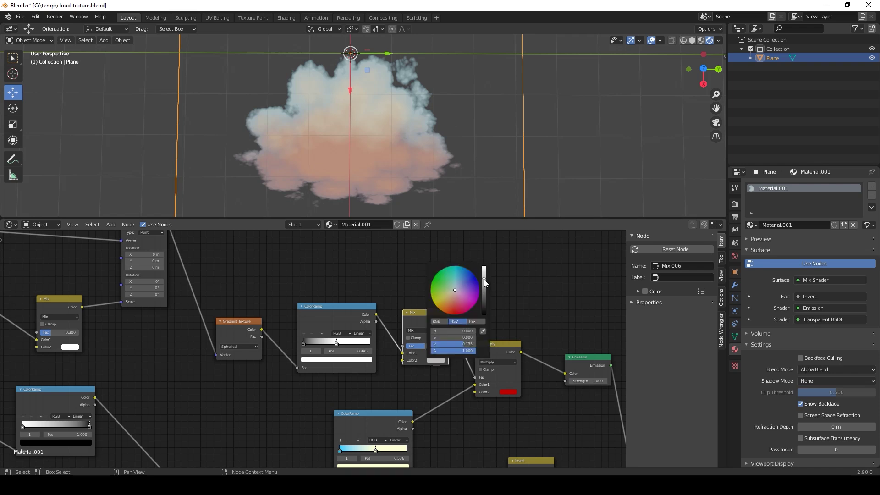
drag(483, 279, 484, 313)
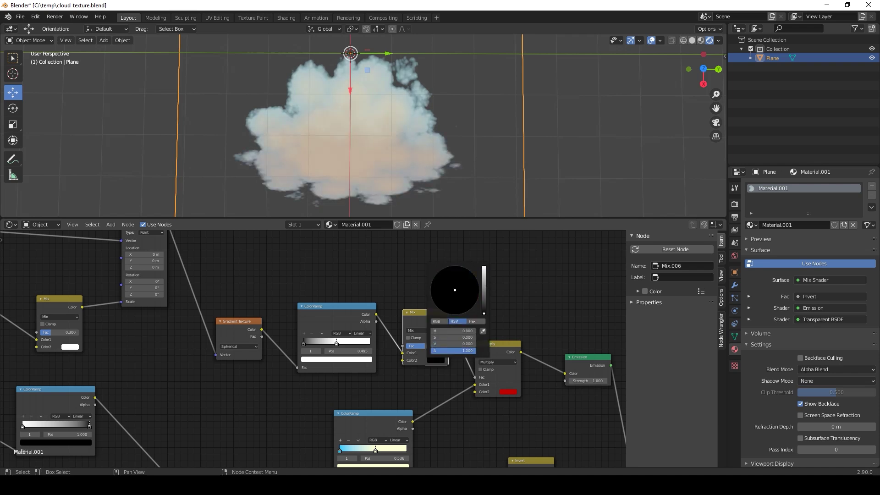
drag(423, 345, 404, 345)
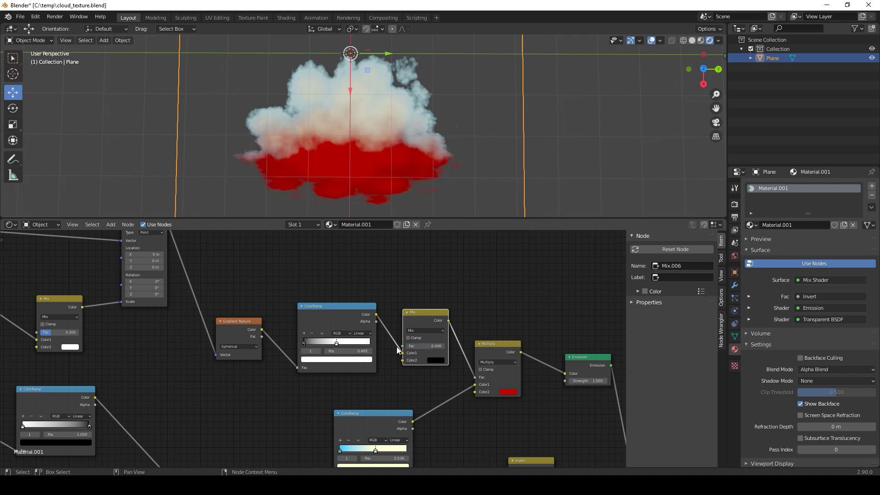
scroll(338, 384, down, 2)
scroll(355, 386, down, 2)
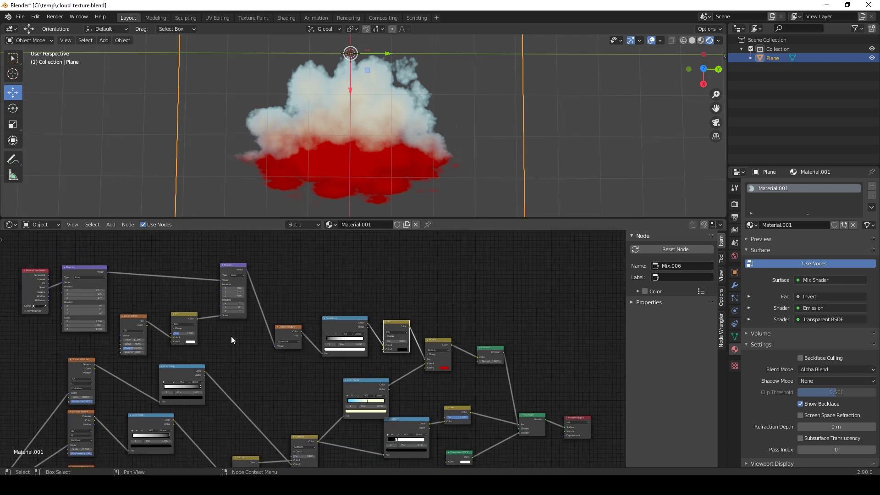
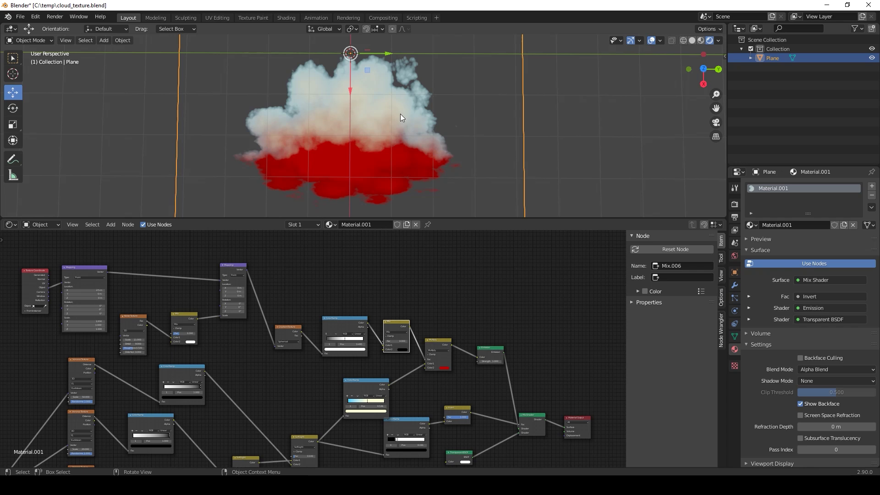
scroll(333, 411, up, 3)
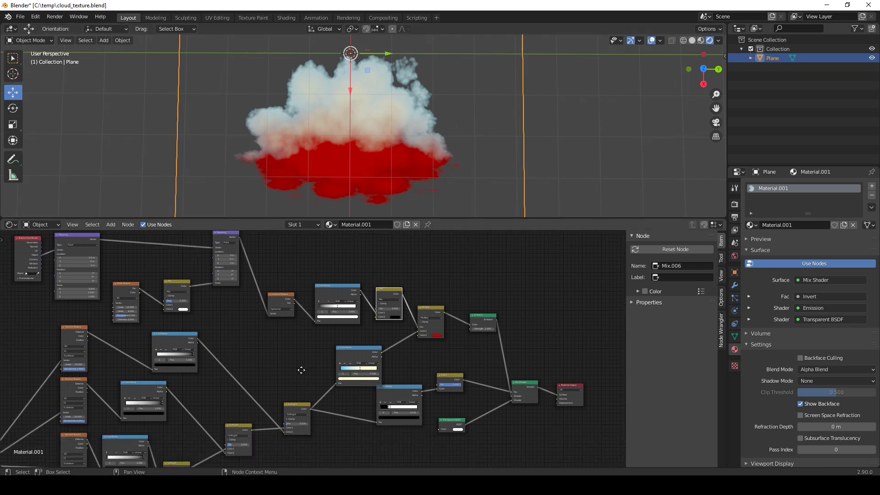
Set the Fac of the Mix node between the spherical gradient's ColorRamp and the Multiply node to 1.000.
drag(370, 303, 354, 284)
middle_drag(415, 304, 444, 376)
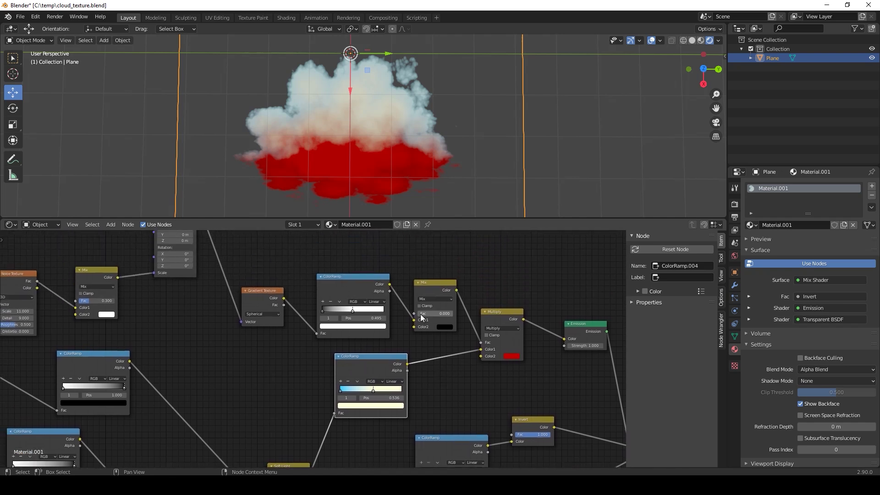
drag(418, 313, 453, 314)
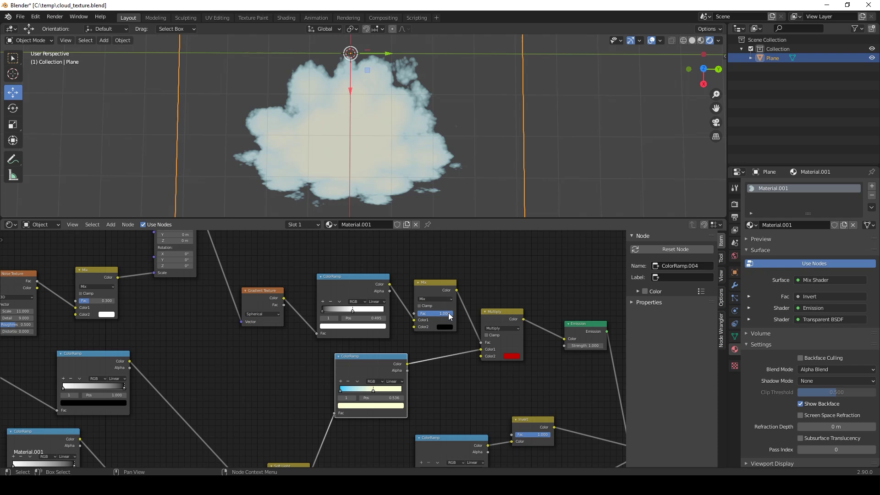
Add a second Gradient Texture node in the empty area above the spherical gradient's node chain.
scroll(301, 329, down, 2)
middle_drag(295, 340, 342, 386)
key(shift+a)
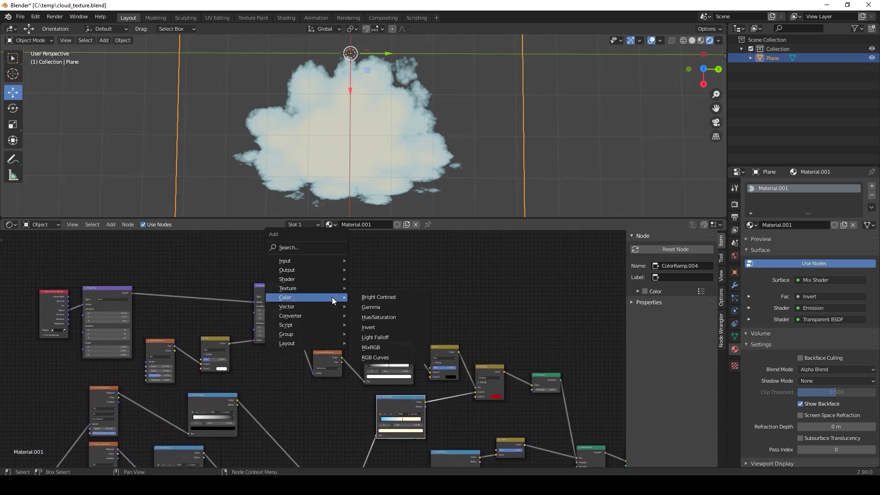
mouse_move(320, 288)
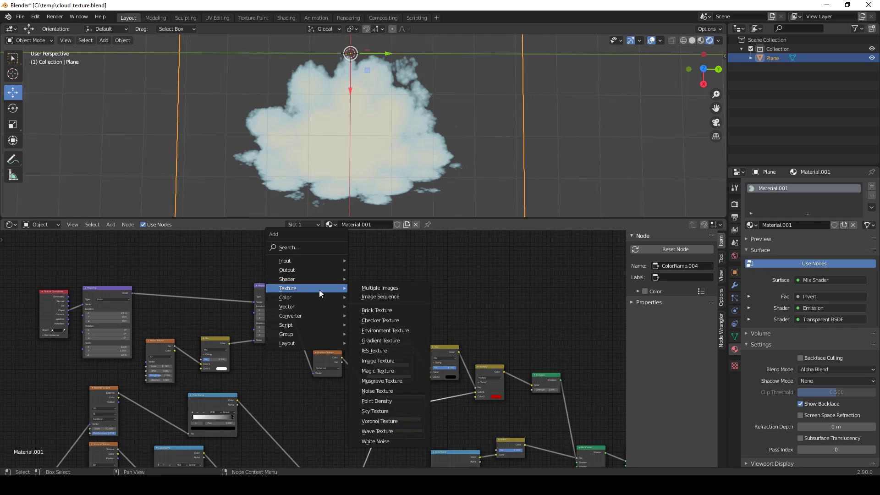
click(380, 340)
click(315, 246)
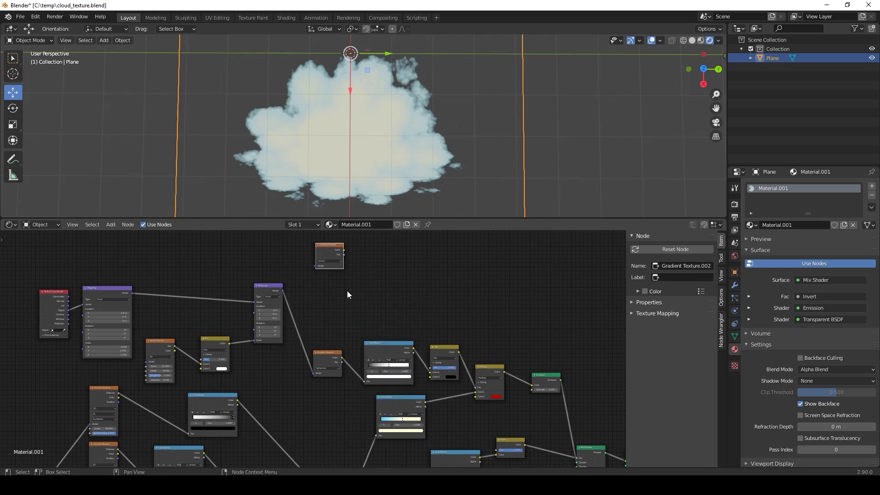
Attach Texture Coordinate and Mapping nodes to the new Gradient Texture and move them clear of the existing nodes.
middle_drag(348, 291, 398, 339)
scroll(317, 304, up, 6)
key(ctrl+t)
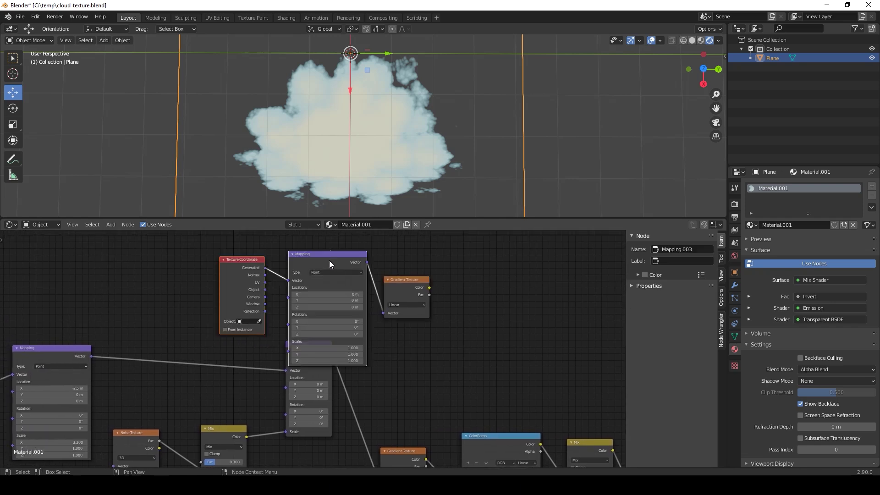
drag(329, 260, 231, 228)
drag(402, 288, 378, 327)
middle_drag(428, 391, 368, 254)
scroll(373, 292, down, 5)
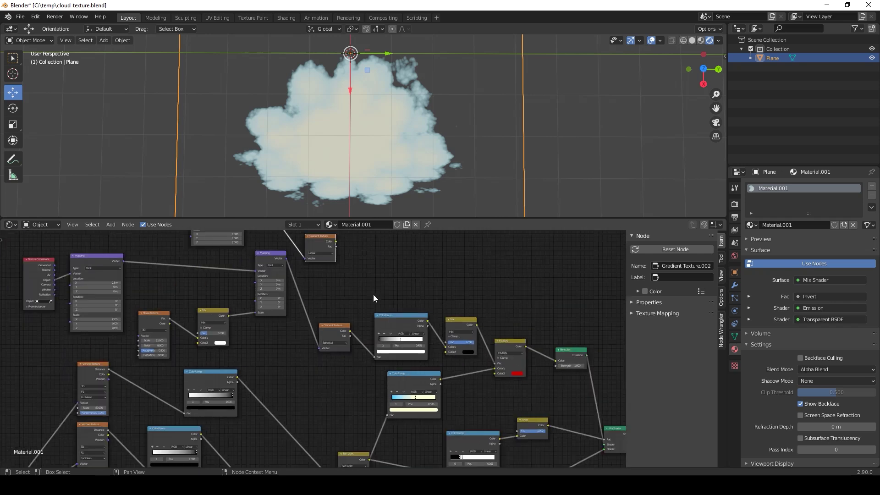
Make room around the blue-to-cream ColorRamp and insert a MixRGB node between the last Soft Light node and that ramp.
drag(388, 385, 406, 377)
drag(329, 297, 466, 290)
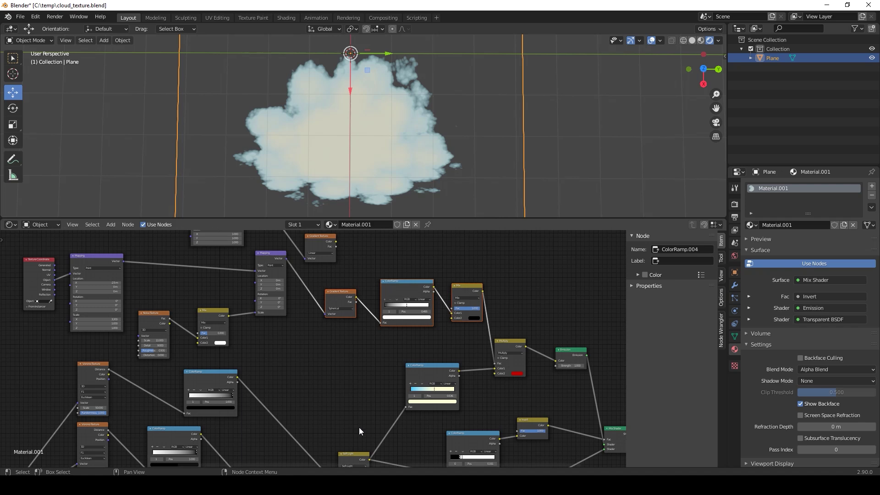
click(420, 366)
drag(420, 367, 423, 349)
key(shift+a)
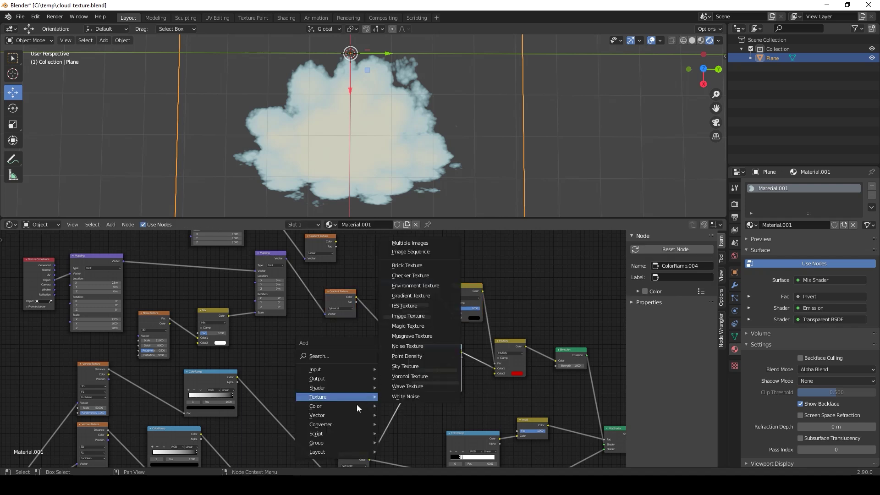
mouse_move(356, 407)
click(414, 395)
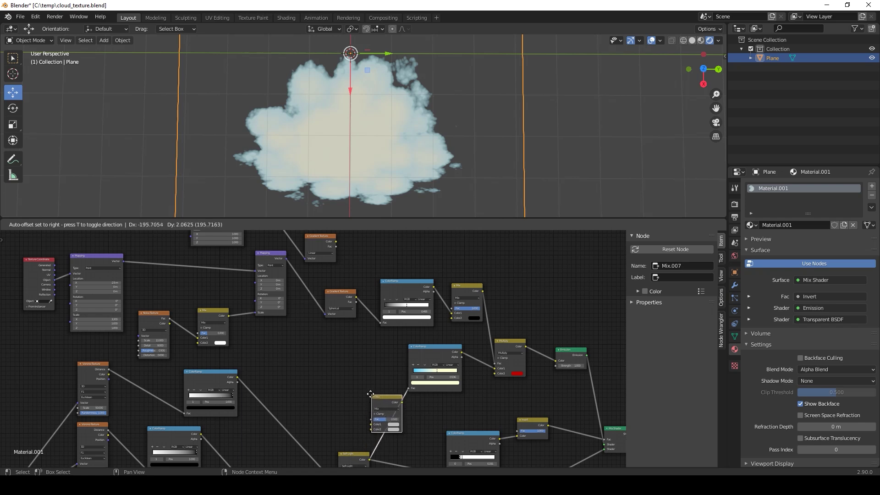
click(387, 397)
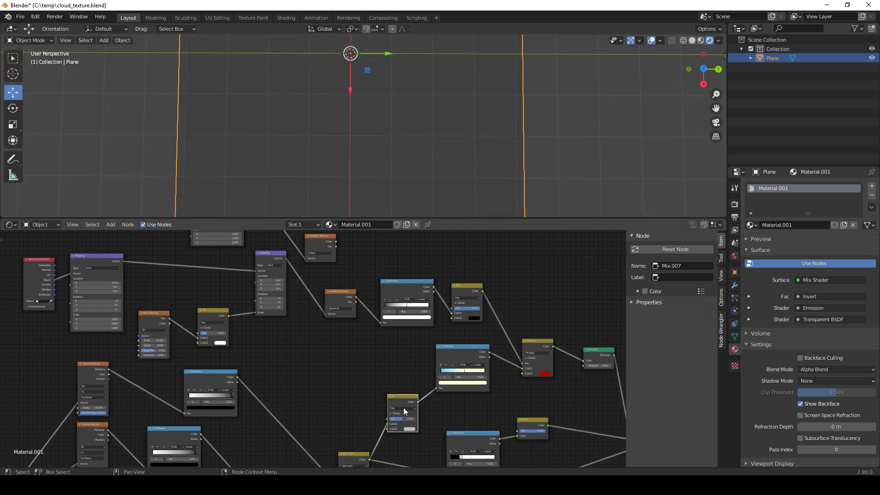
Set the inserted Mix node to Multiply with Fac 1.000 and feed the linear Gradient Texture into its Color2.
click(403, 409)
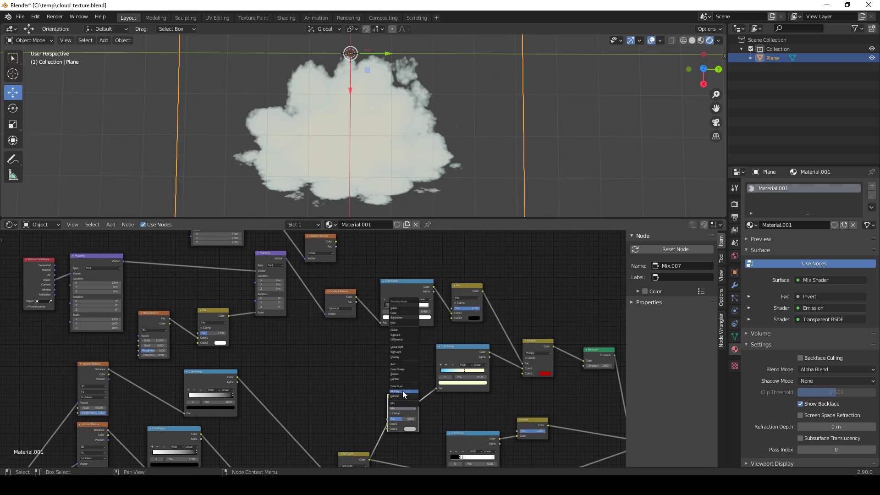
click(402, 391)
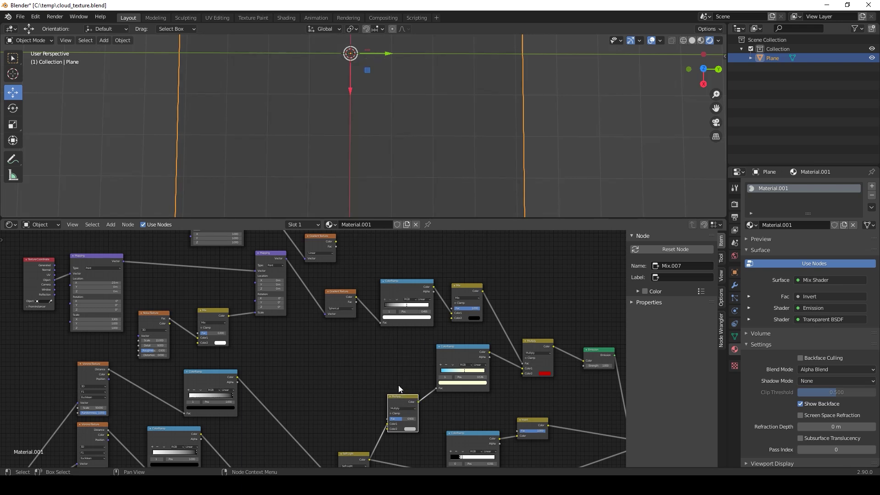
drag(397, 397, 394, 362)
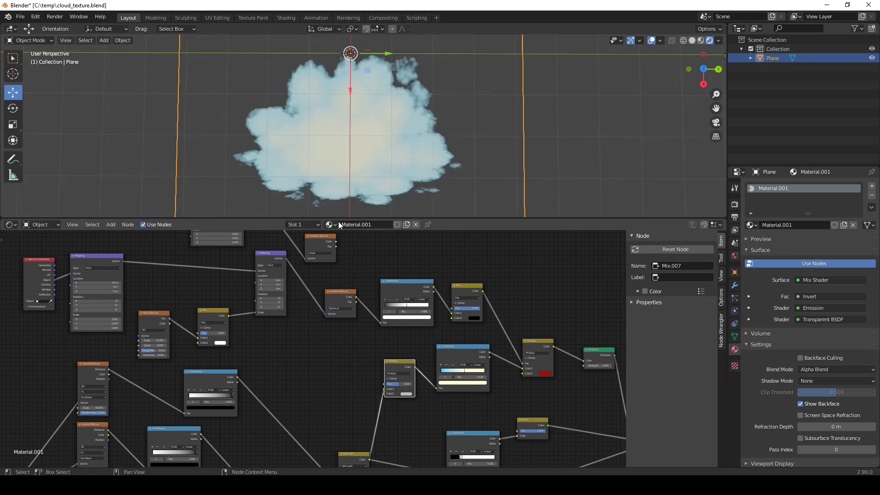
mouse_move(335, 242)
mouse_down()
mouse_move(372, 386)
mouse_move(384, 395)
mouse_up()
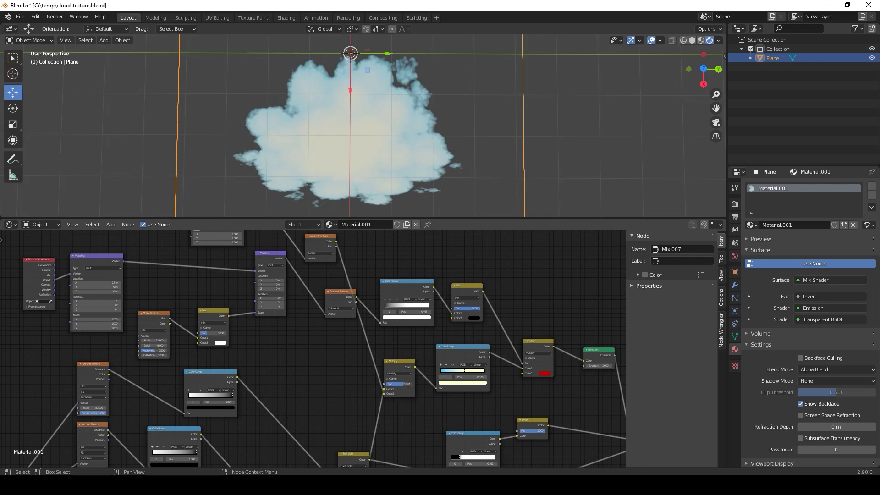
mouse_move(404, 384)
mouse_down()
mouse_move(386, 384)
mouse_move(413, 384)
mouse_up()
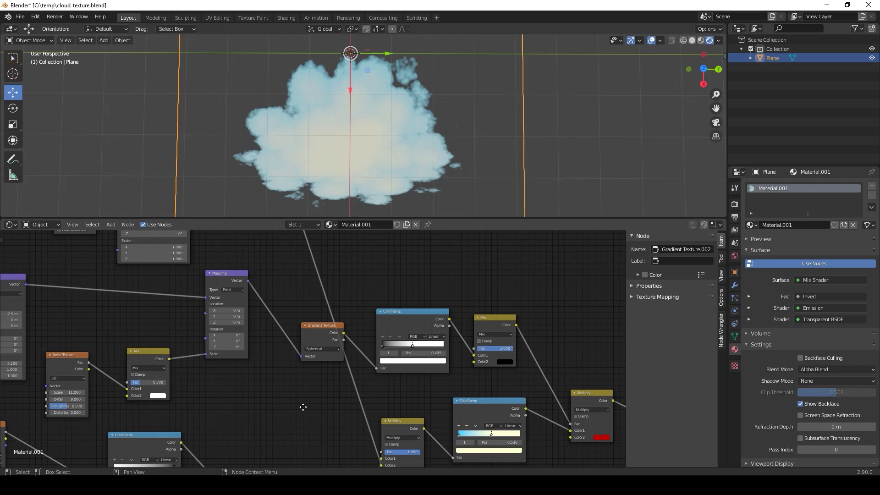
Insert a ColorRamp between the linear Gradient Texture and the new Multiply node.
middle_drag(303, 407, 291, 454)
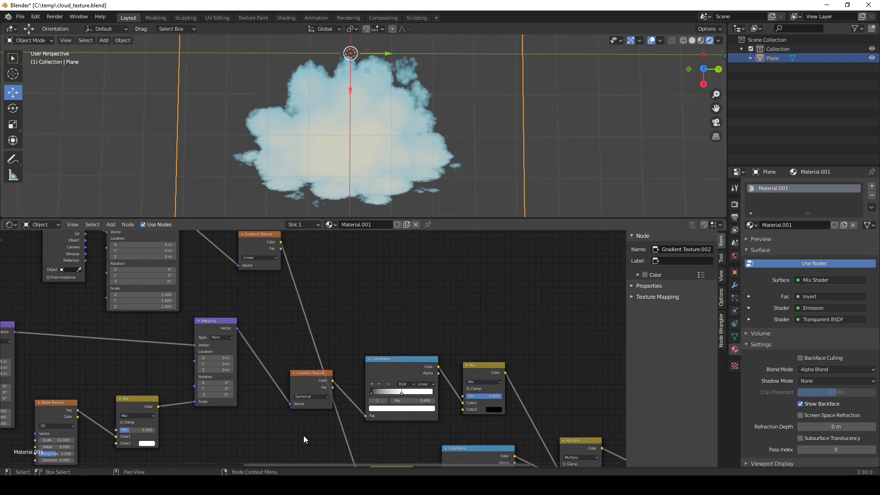
middle_drag(367, 321, 386, 359)
drag(265, 279, 246, 266)
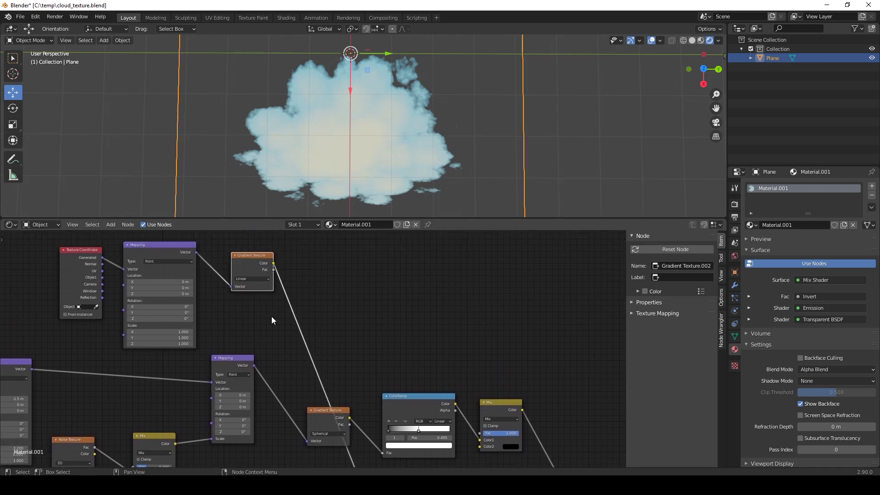
key(shift+a)
mouse_move(278, 339)
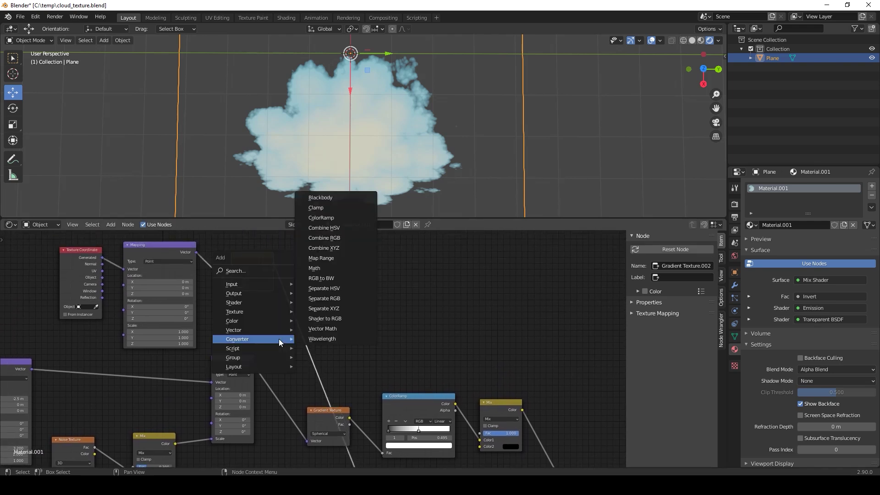
click(322, 218)
click(287, 283)
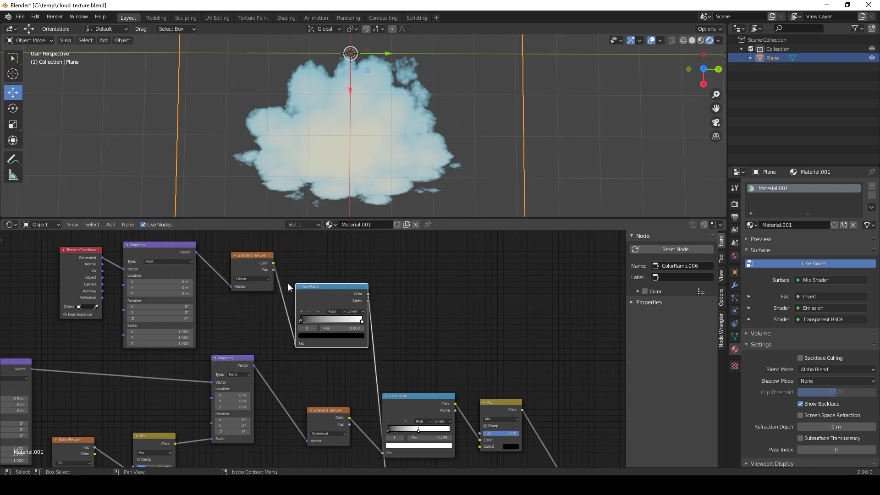
Reverse the linear gradient's ColorRamp to run from white to black, with the white stop at 0.527.
drag(309, 323, 370, 322)
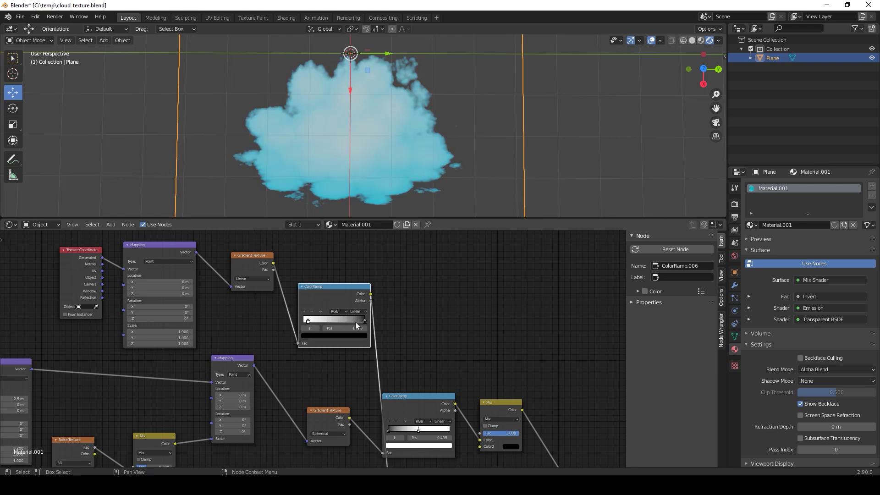
drag(307, 322, 349, 320)
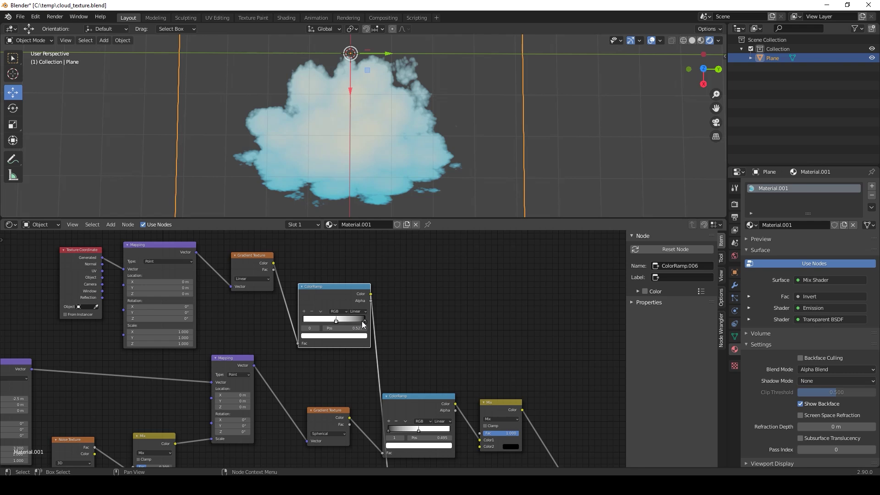
Move the transparency and output nodes down and the Emission node away from the red Multiply node to make room.
middle_drag(433, 374, 344, 381)
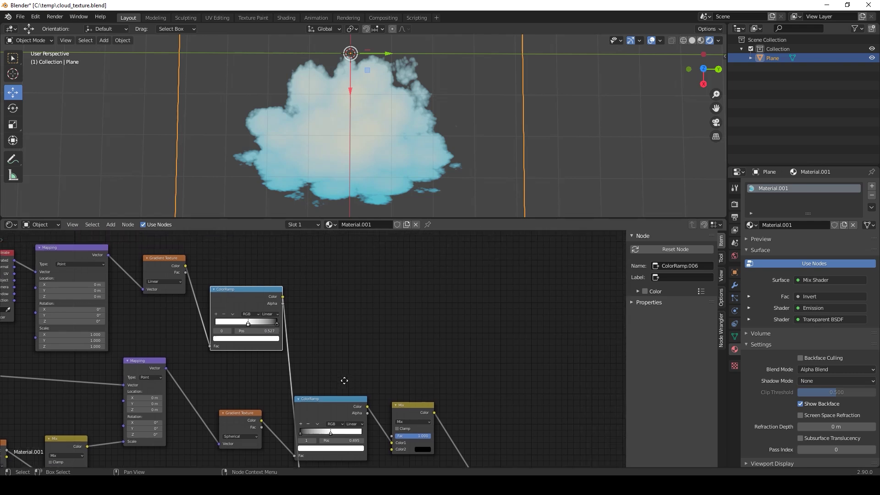
scroll(377, 355, down, 5)
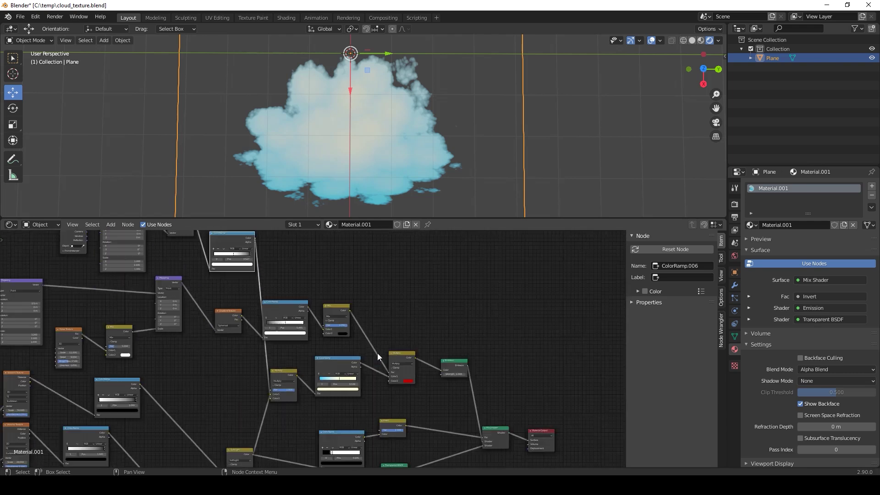
scroll(378, 357, up, 1)
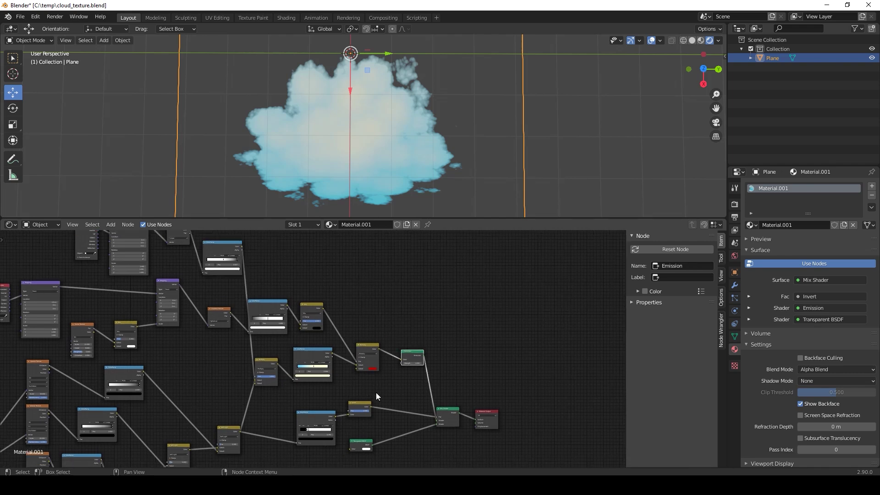
scroll(375, 393, up, 2)
scroll(376, 392, up, 1)
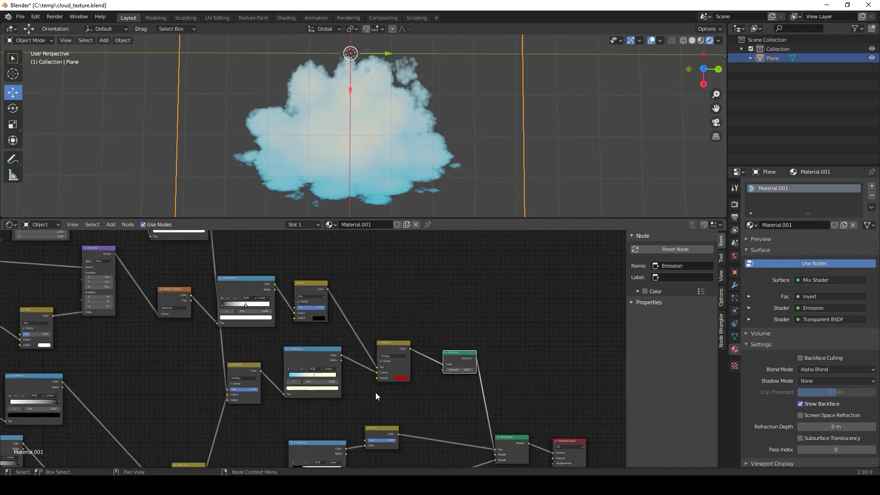
middle_drag(416, 401, 397, 329)
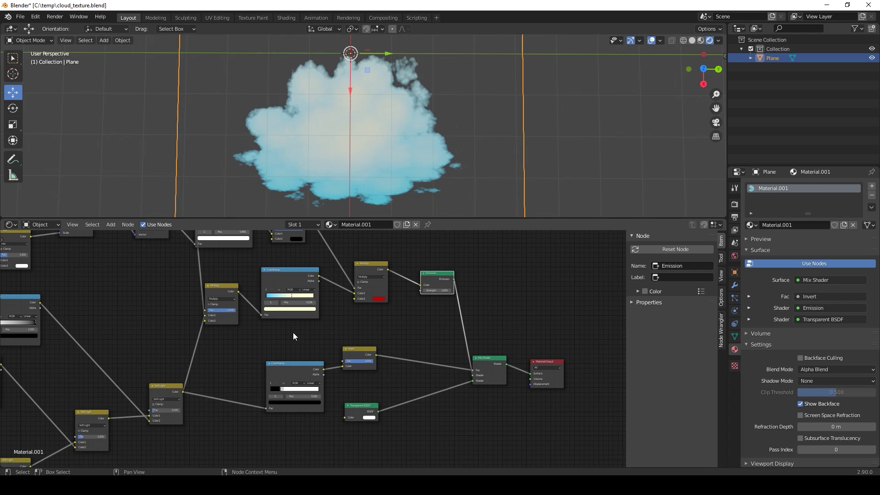
drag(293, 334, 581, 447)
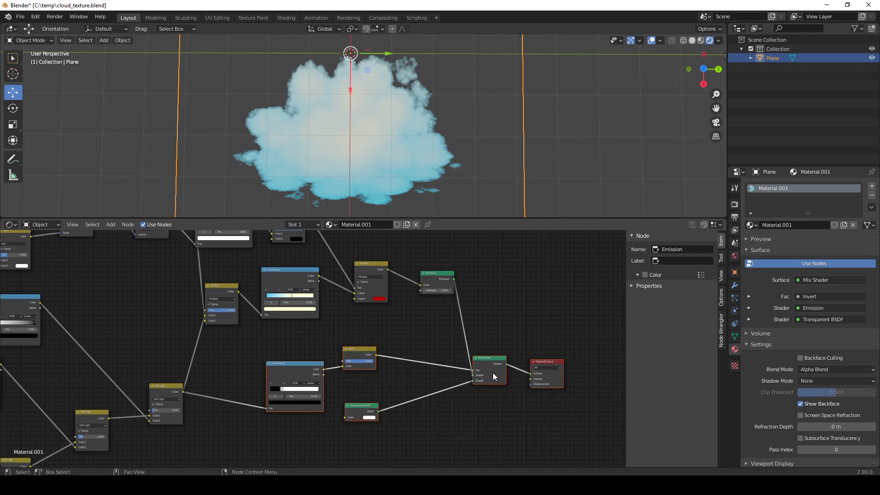
drag(493, 373, 513, 419)
drag(447, 281, 493, 283)
Add another ColorRamp node directly below the blue-to-cream ColorRamp.
key(shift+a)
mouse_move(292, 375)
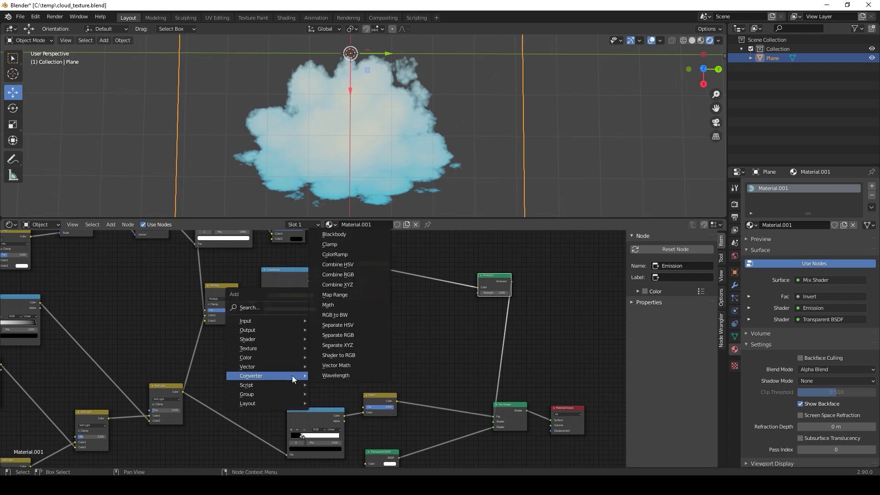
click(352, 253)
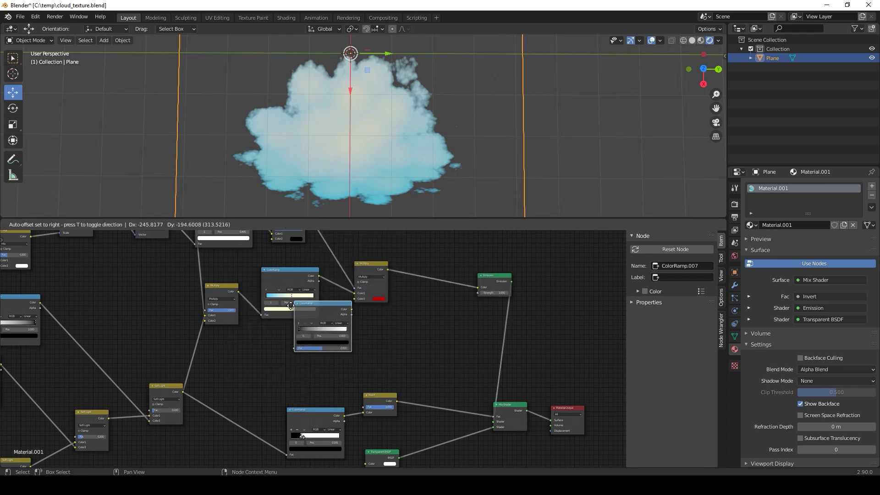
click(299, 339)
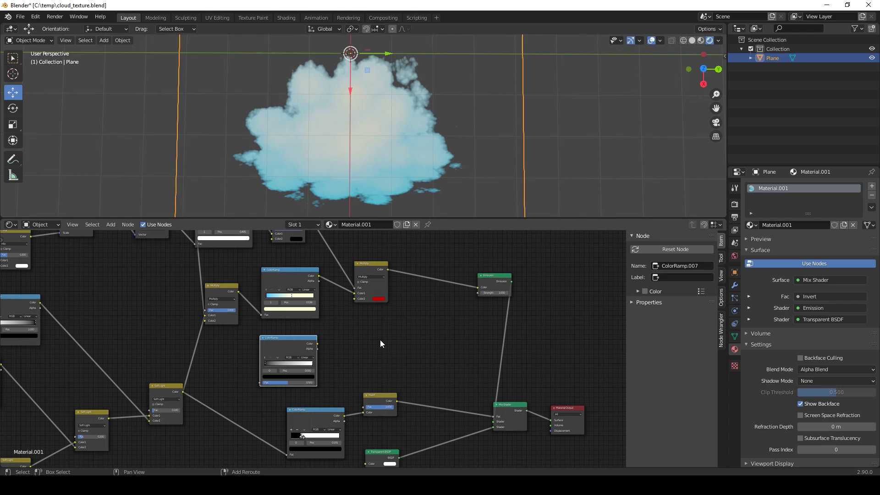
Insert a MixRGB node between the red Multiply and Emission nodes, and feed the last Soft Light node into the new ColorRamp's Fac.
key(shift+a)
mouse_move(369, 320)
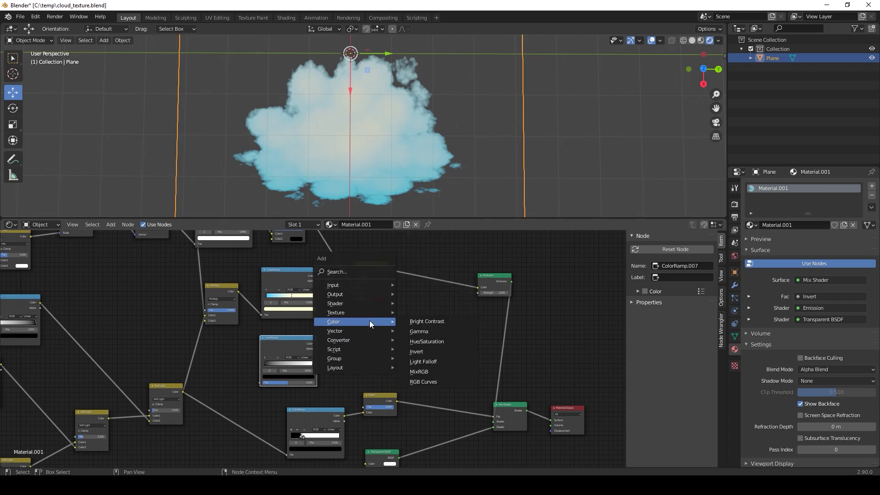
click(425, 368)
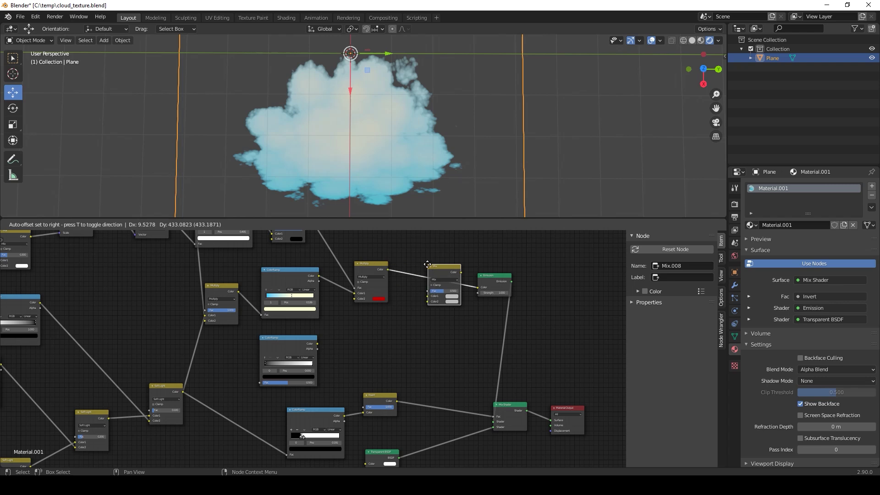
click(427, 269)
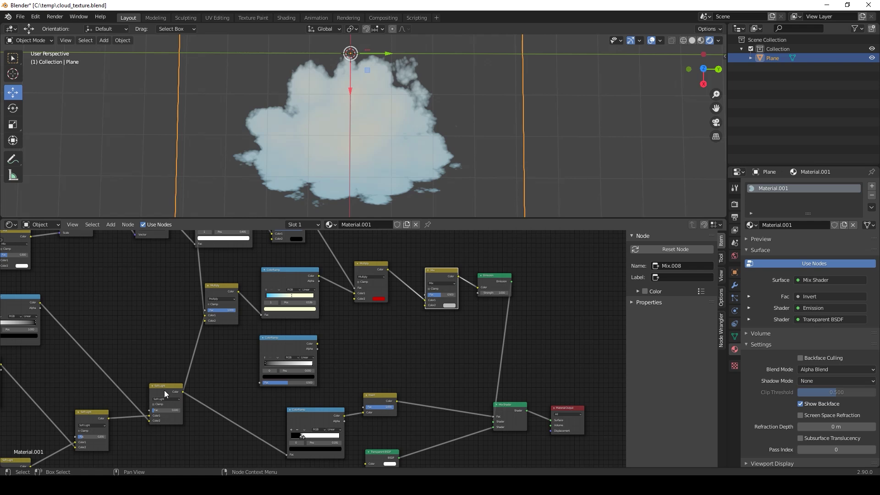
drag(164, 390, 260, 382)
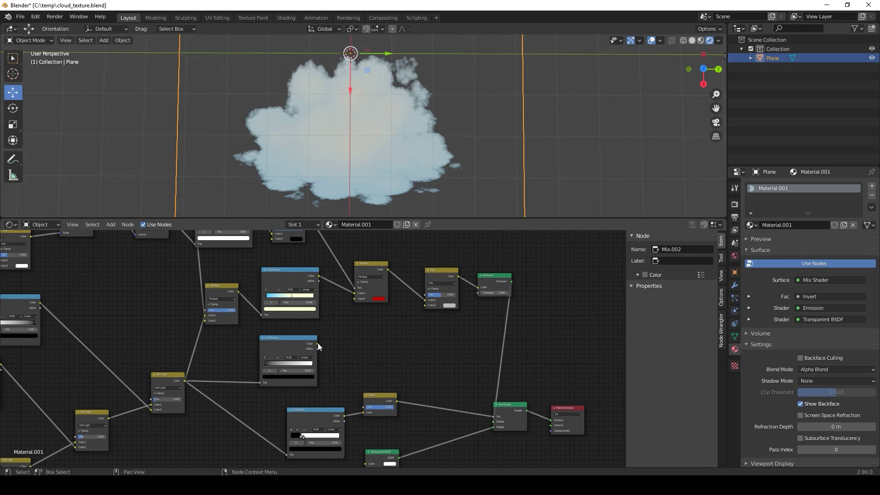
Feed the new ColorRamp into the last Mix node's Color2, set the blend mode to Color Dodge and Fac to 1.000.
drag(318, 343, 425, 306)
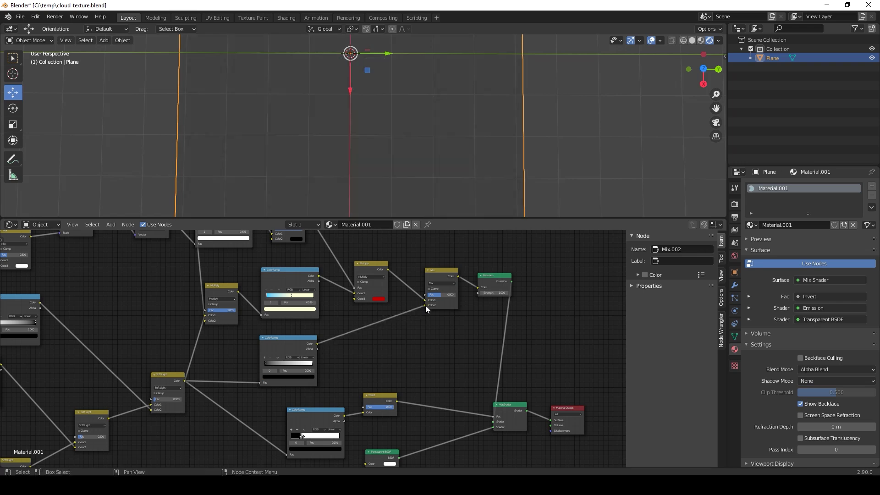
click(447, 283)
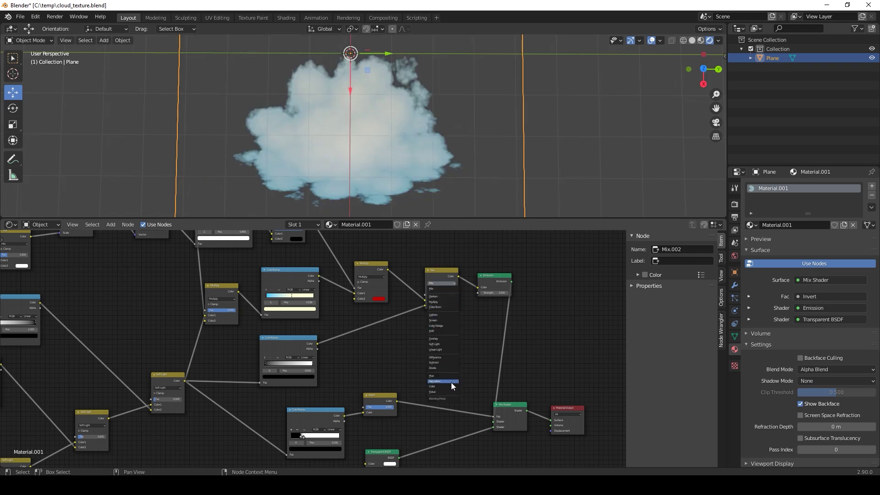
click(447, 326)
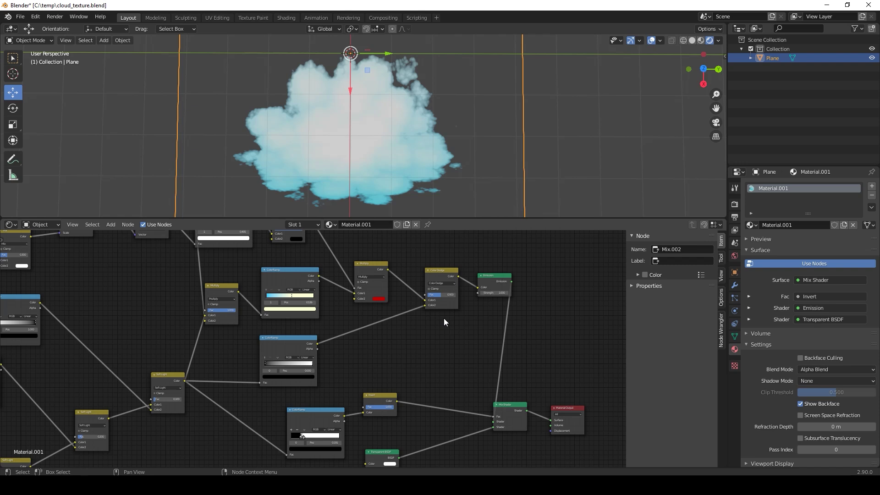
scroll(443, 318, up, 1)
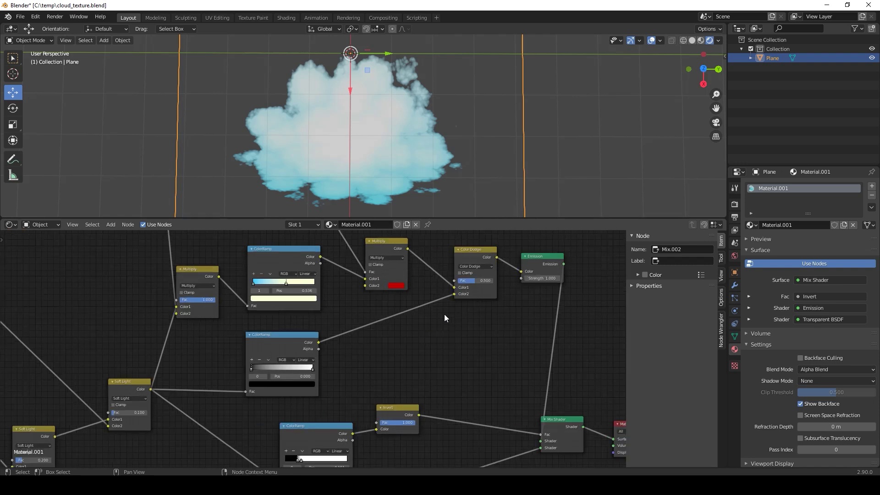
middle_drag(444, 314, 408, 337)
drag(434, 307, 454, 307)
Flip the new ColorRamp to run white to black, with the white stop at 0.118 and the black stop near the middle.
middle_drag(330, 380, 398, 369)
scroll(339, 416, up, 8)
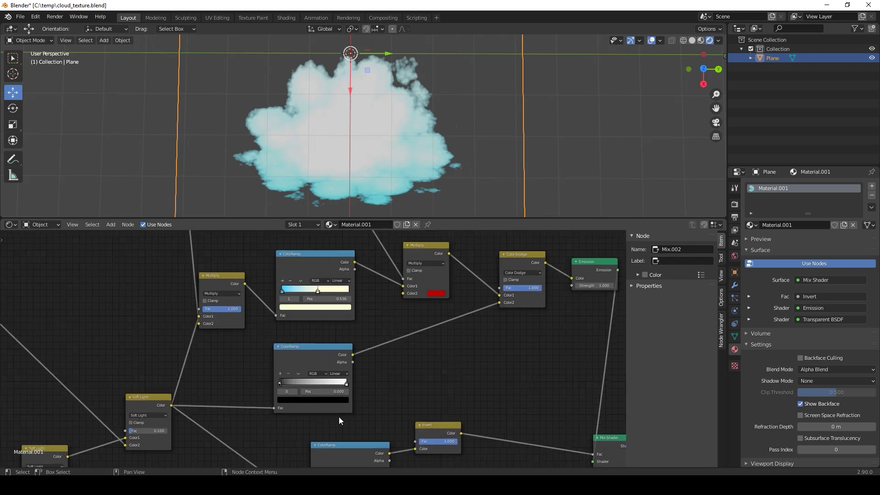
drag(254, 408, 313, 408)
drag(373, 408, 268, 416)
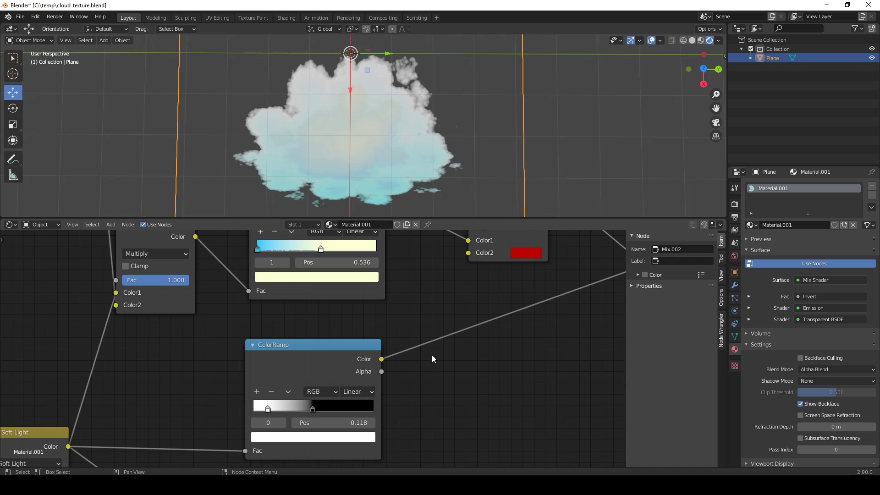
Set the Fac of the Mix node after the spherical gradient's ColorRamp to 0.025.
scroll(432, 358, down, 2)
middle_drag(413, 375, 414, 388)
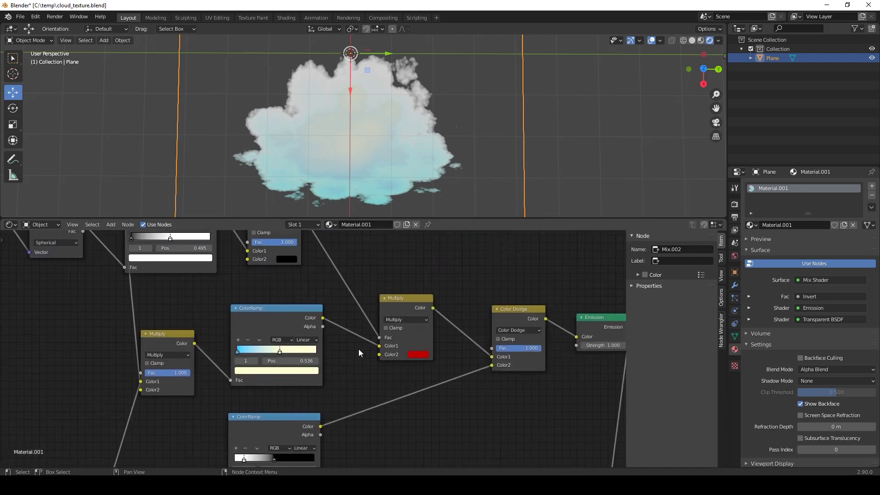
middle_drag(358, 348, 386, 372)
scroll(375, 361, down, 2)
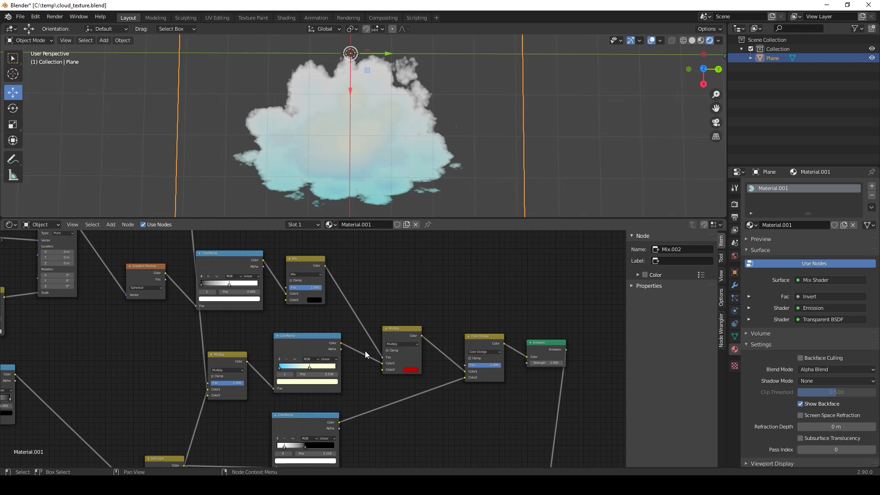
scroll(375, 343, up, 3)
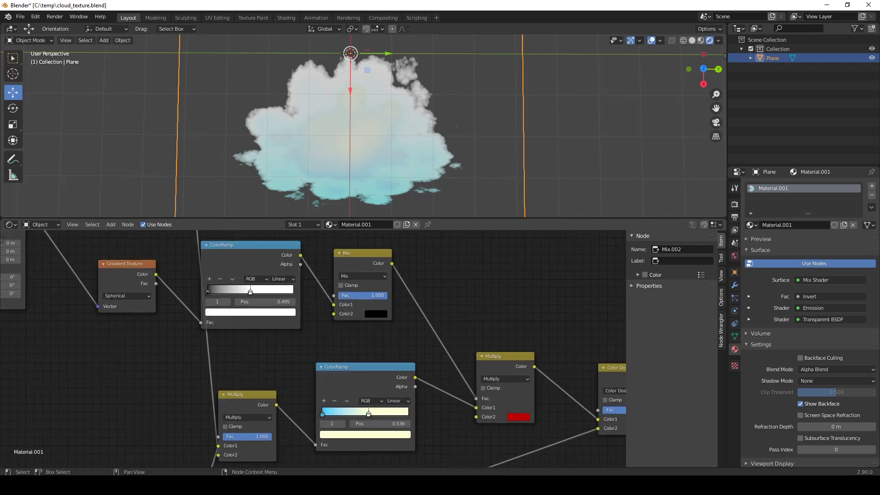
drag(382, 295, 339, 299)
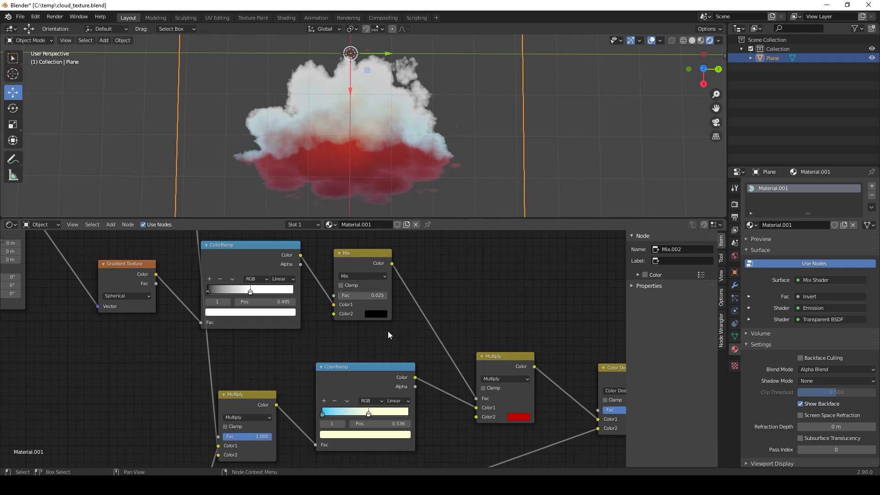
Change the red Multiply node's Color2 to a muted grey-blue with hue 0.603, saturation 0.203 and value 0.735.
scroll(385, 332, down, 2)
middle_drag(393, 407, 361, 358)
scroll(349, 367, up, 6)
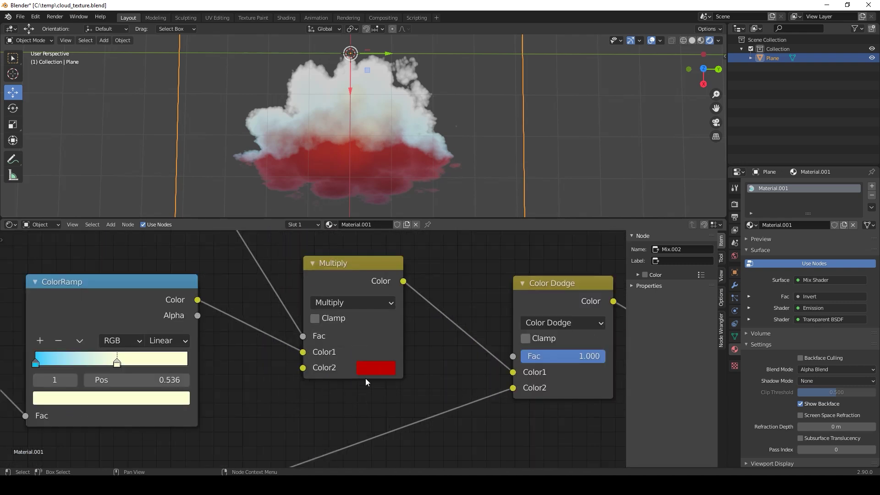
click(377, 368)
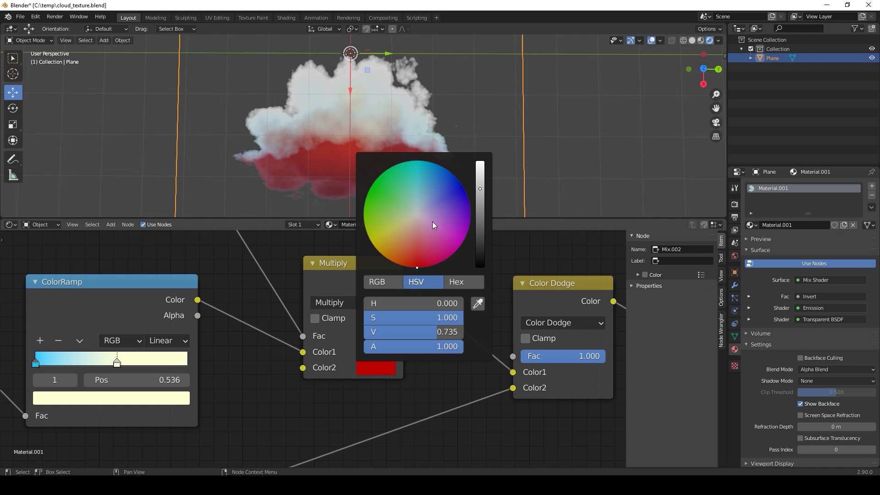
mouse_move(432, 225)
mouse_down()
mouse_move(420, 193)
mouse_move(427, 201)
mouse_up()
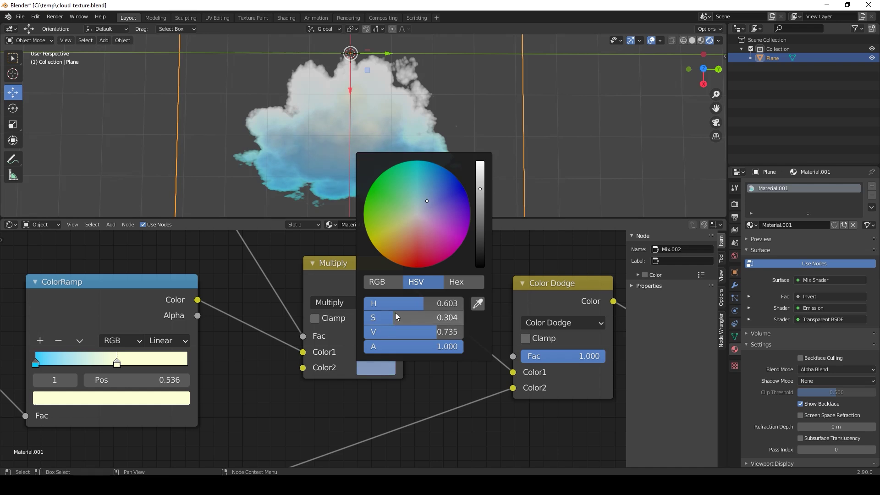
drag(415, 317, 395, 318)
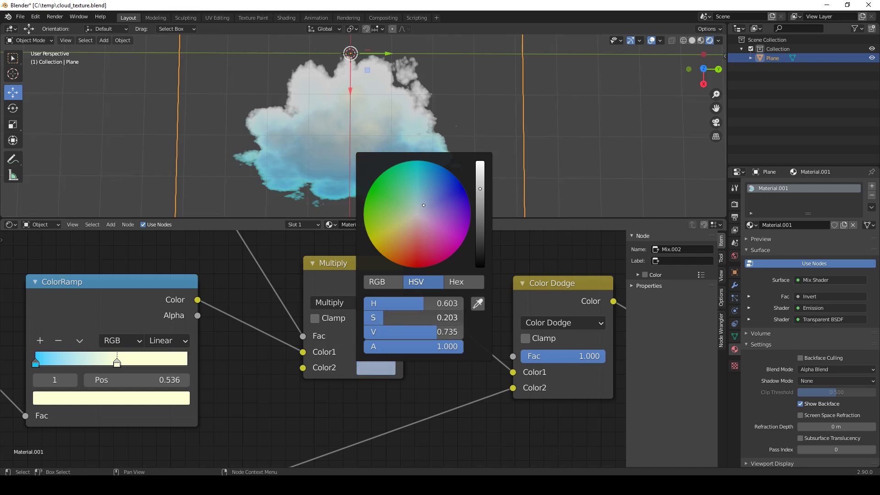
Switch the Color Dodge node's blend mode to Screen and lower its Fac to 0.267.
scroll(298, 421, down, 1)
scroll(298, 421, down, 3)
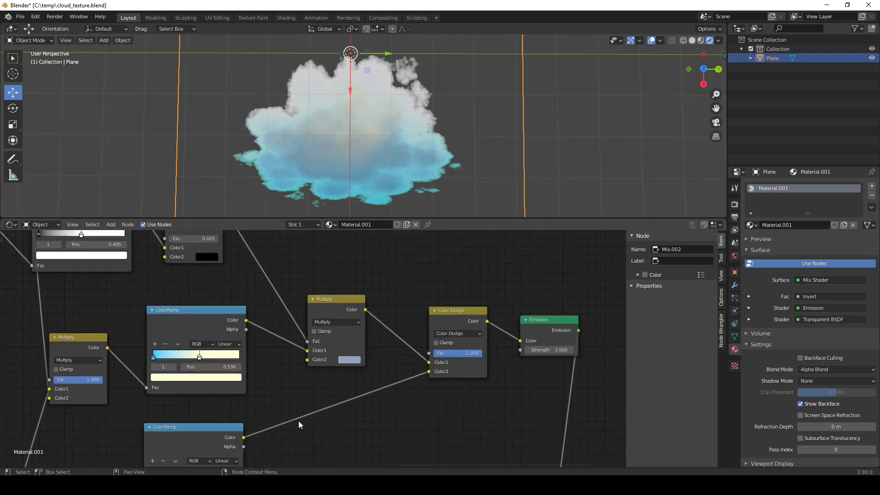
mouse_move(401, 414)
middle_down()
mouse_move(366, 375)
mouse_move(376, 404)
mouse_move(370, 400)
middle_up()
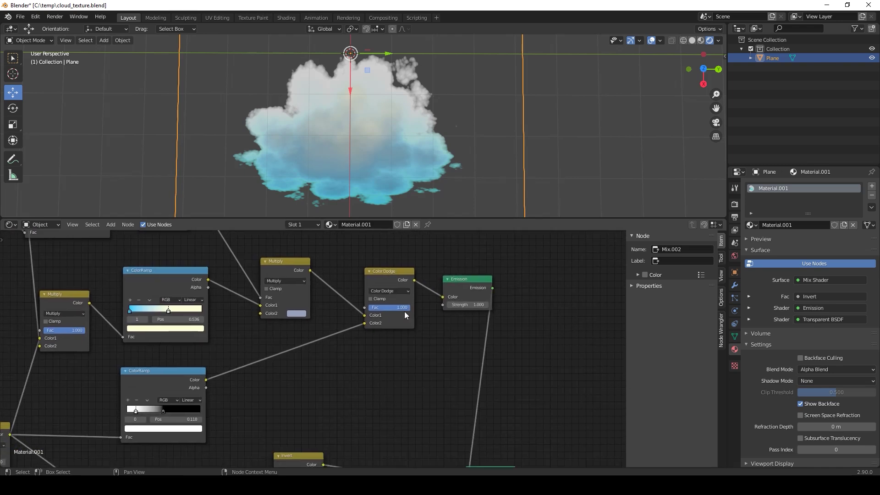
mouse_move(405, 308)
mouse_down()
mouse_move(381, 308)
mouse_move(394, 308)
mouse_up()
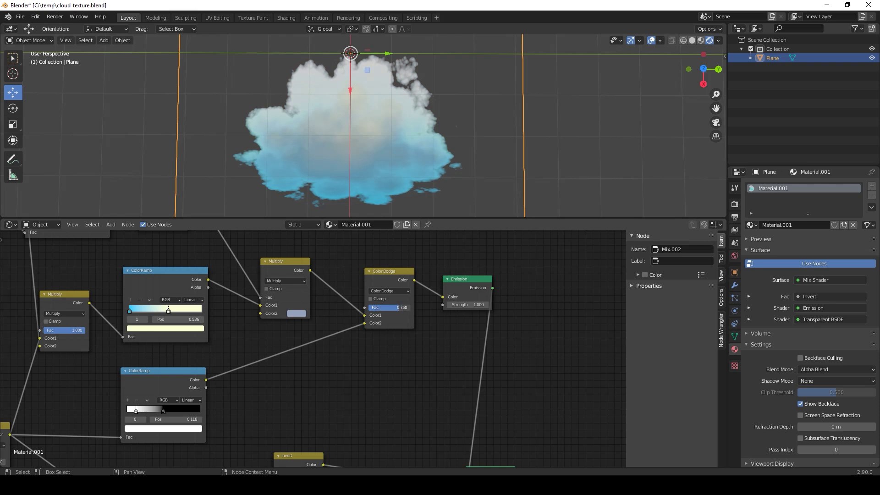
click(397, 292)
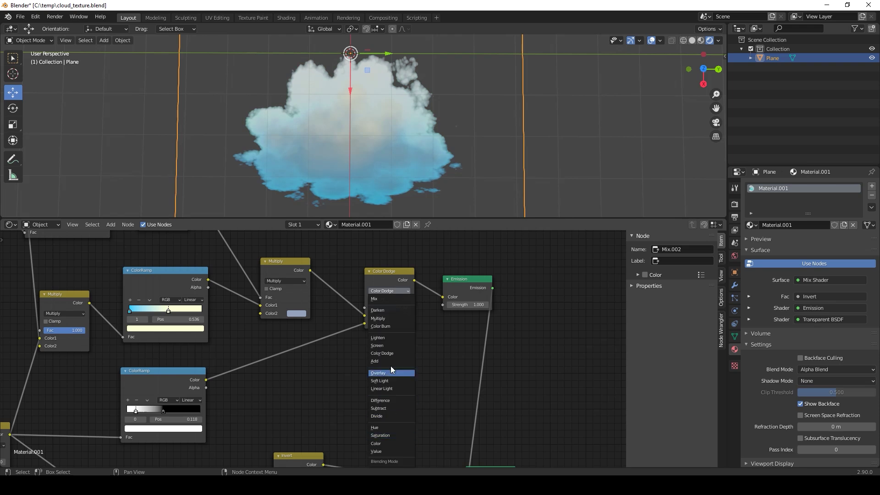
click(392, 346)
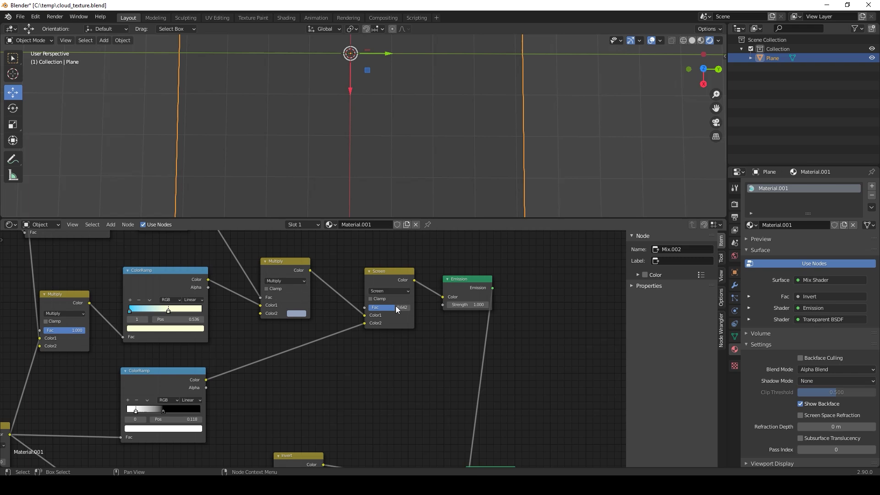
mouse_move(397, 307)
mouse_down()
mouse_move(374, 307)
mouse_move(387, 307)
mouse_up()
Try driving the Screen node's Fac with the white-to-black ColorRamp and picking a Color2 tint instead of linking that input.
drag(177, 376, 365, 307)
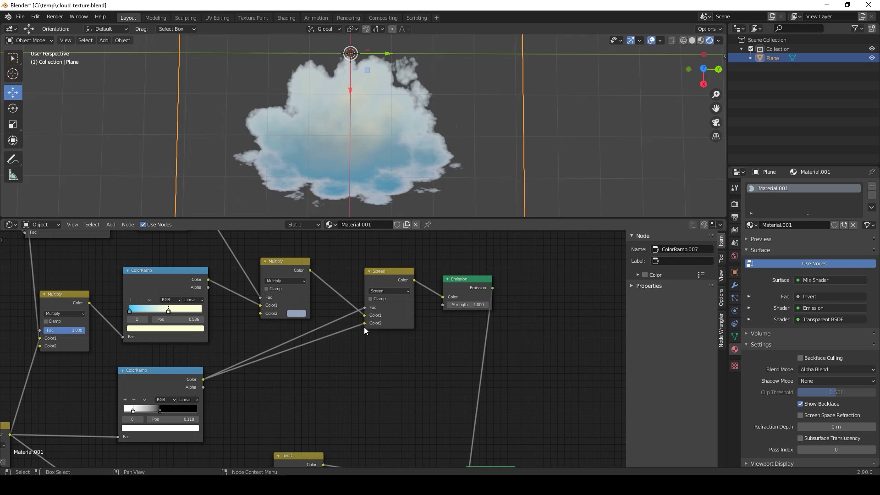
drag(364, 324, 321, 349)
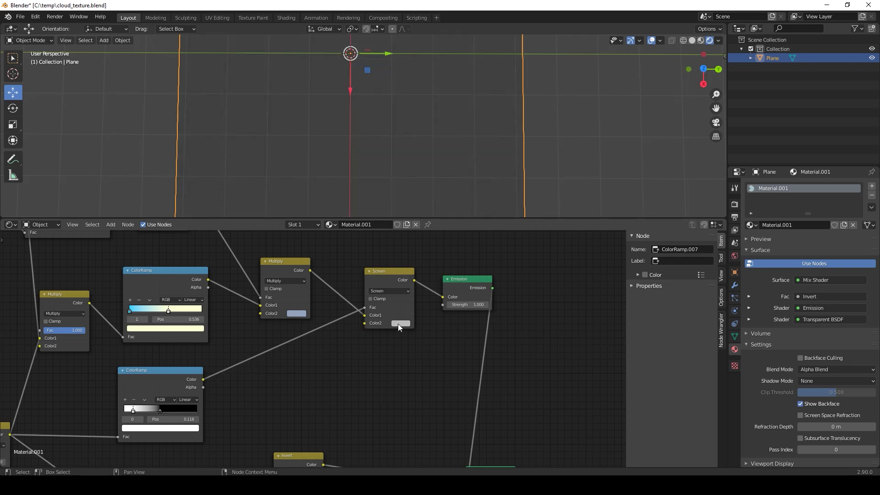
click(397, 323)
mouse_move(423, 254)
mouse_down()
mouse_move(412, 271)
mouse_move(418, 274)
mouse_move(403, 267)
mouse_up()
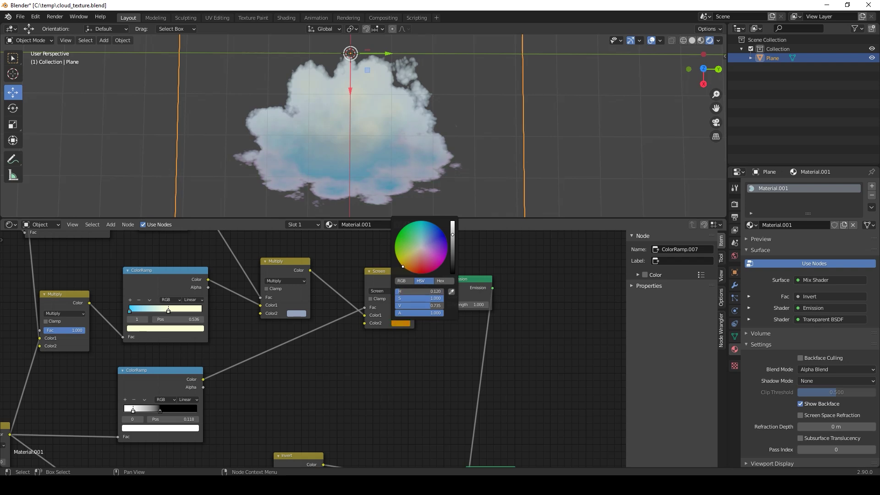
click(419, 246)
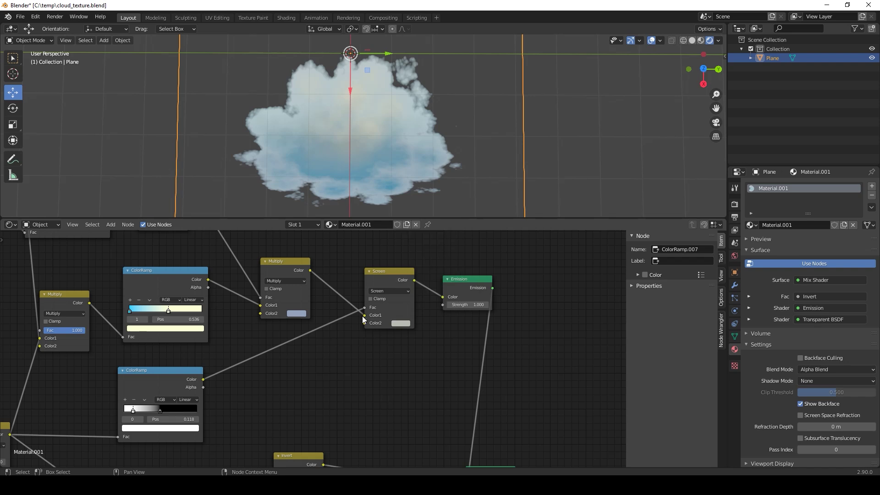
mouse_move(365, 307)
mouse_down()
mouse_move(362, 325)
mouse_move(213, 380)
mouse_move(365, 323)
mouse_move(371, 308)
mouse_up()
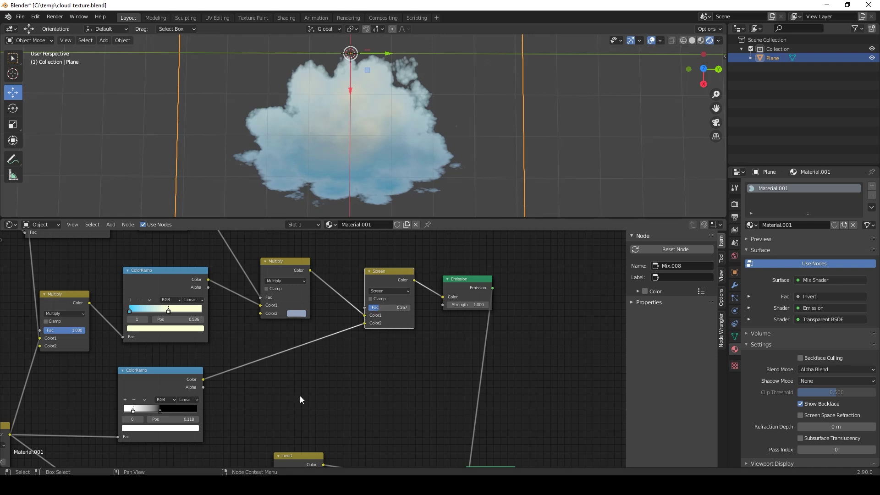
Bring the whole node tree into view and enlarge the 3D viewport to show the full cloud plane.
scroll(271, 376, down, 3)
scroll(273, 380, down, 4)
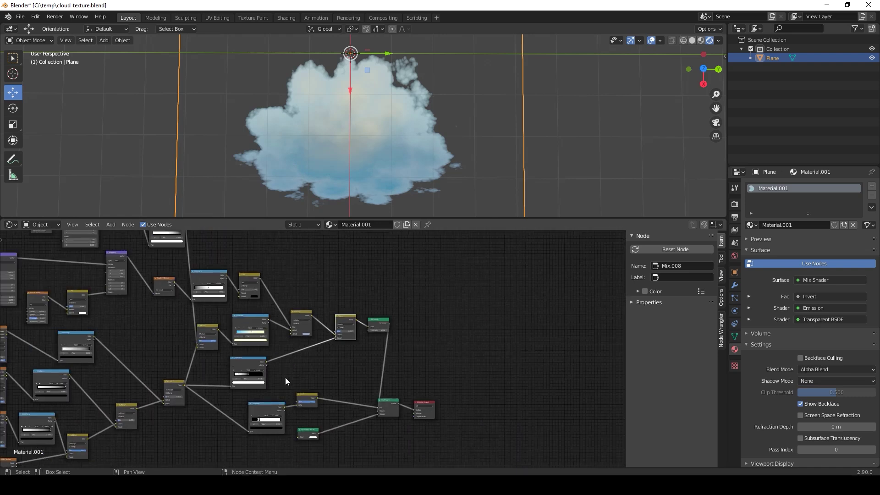
middle_drag(182, 357, 334, 384)
scroll(333, 384, down, 1)
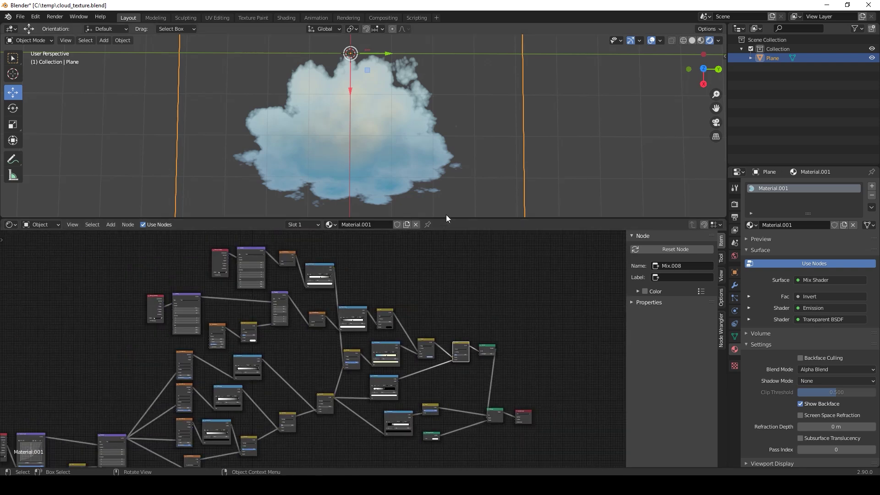
drag(454, 219, 451, 358)
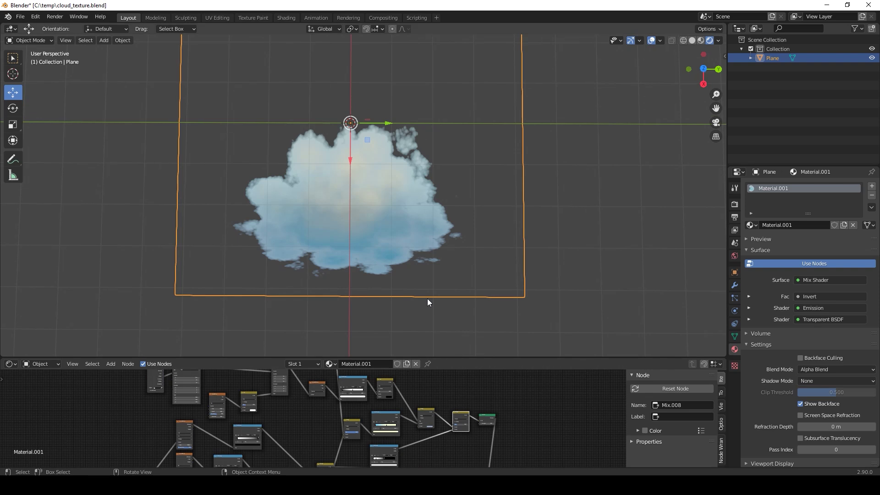
scroll(404, 260, up, 1)
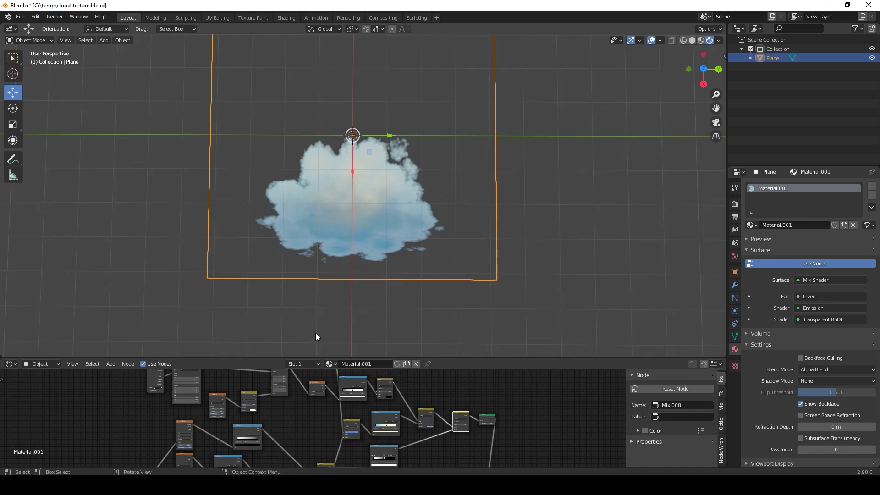
Switch to File Explorer, bring 18.png from the reference folder into Blender's 3D viewport as an image empty, and scale it up.
click(185, 485)
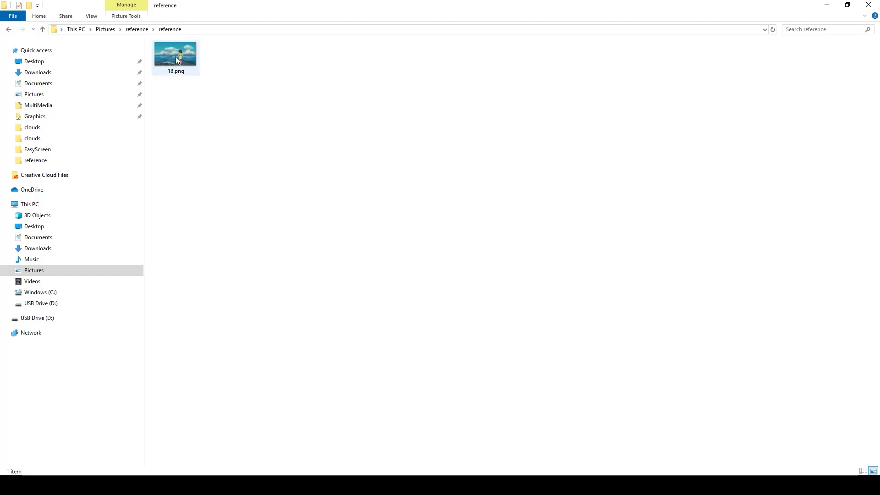
drag(171, 58, 279, 289)
drag(173, 166, 222, 105)
click(13, 124)
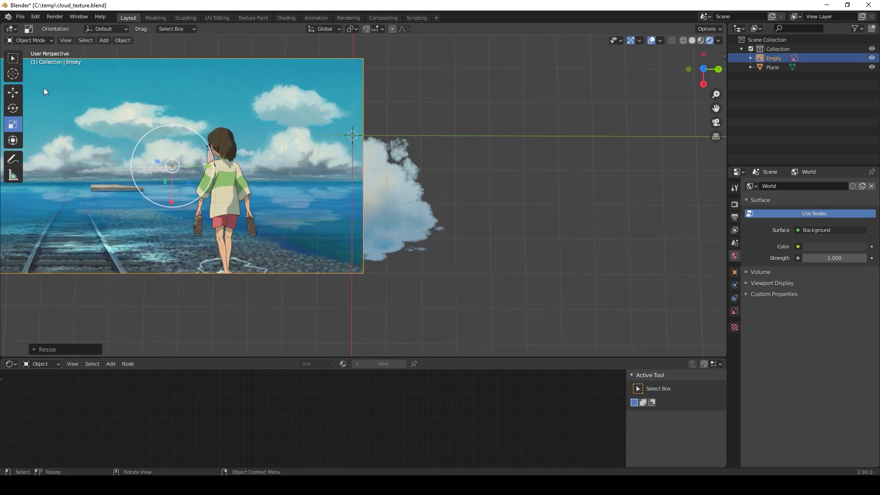
Place the reference image beside the cloud, and shift the cloud plane away from it and slightly up.
click(13, 93)
drag(197, 166, 641, 202)
click(383, 221)
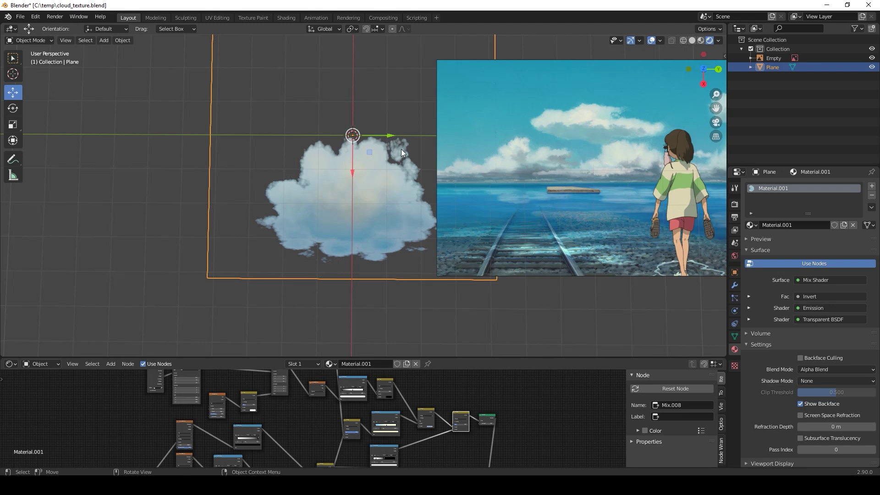
drag(390, 137, 322, 143)
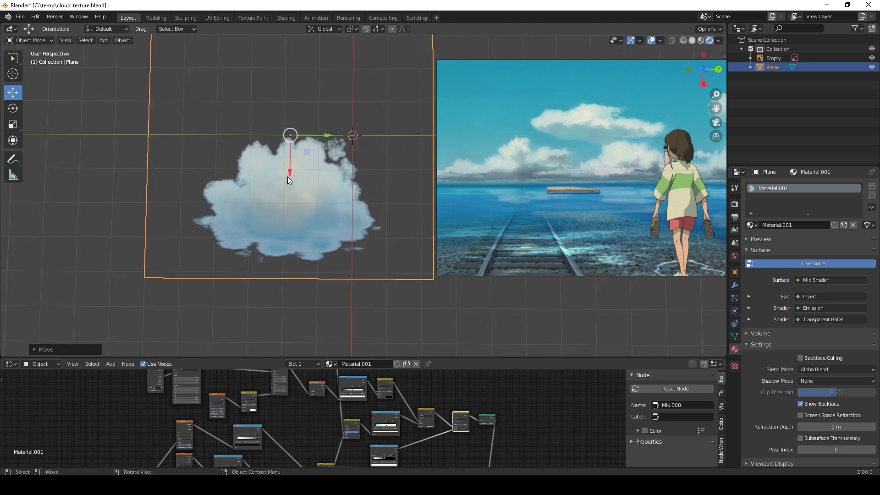
drag(290, 180, 290, 160)
Set the World background color by sampling the turquoise sky in the reference image with the eyedropper.
click(734, 255)
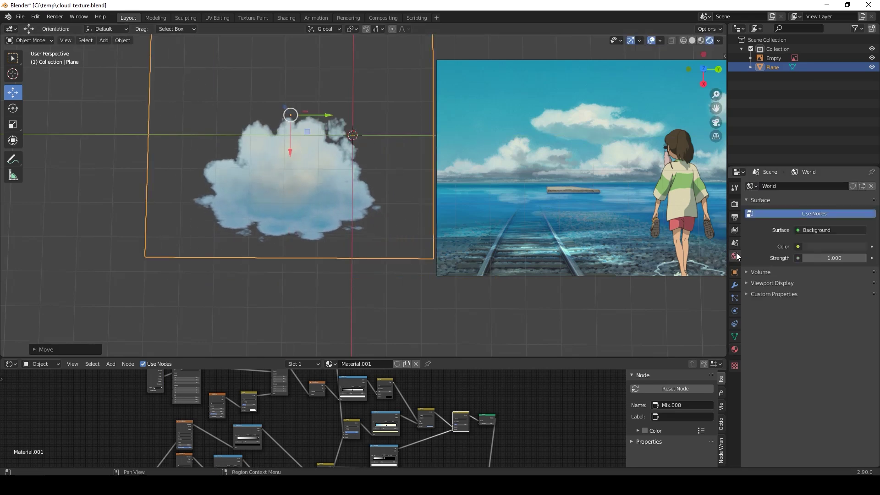
click(820, 247)
click(859, 207)
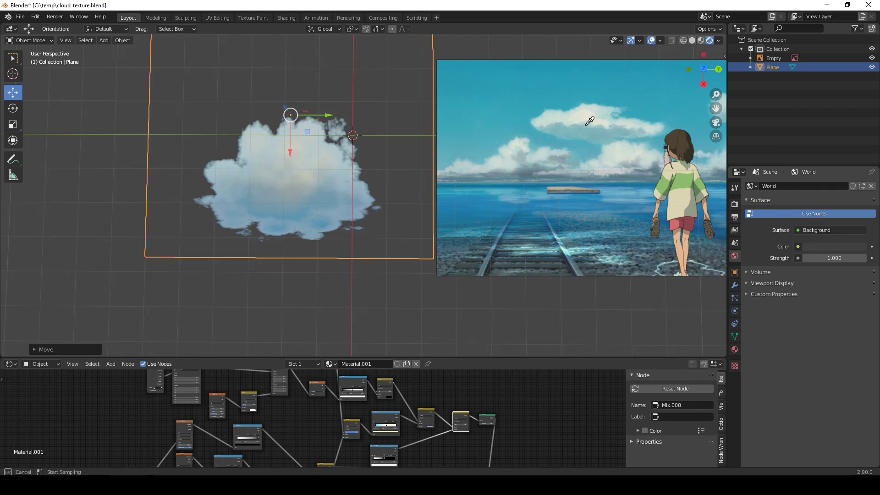
click(485, 99)
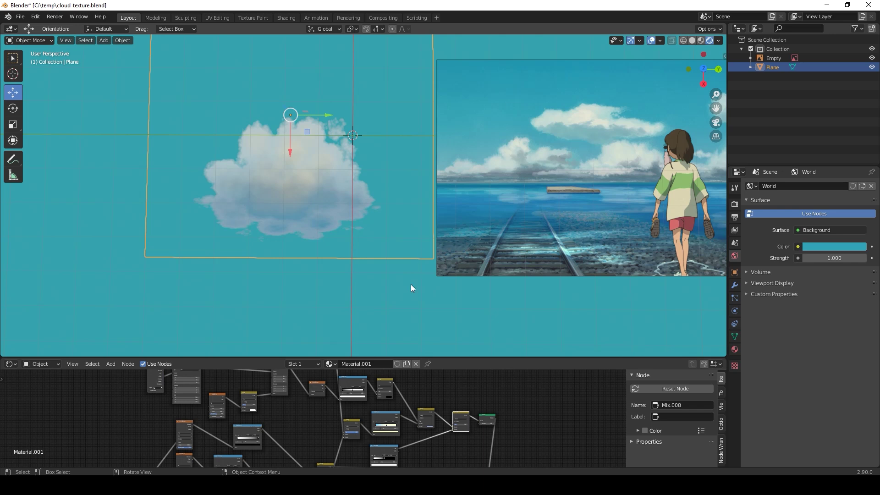
Enlarge the node editor and move the light stop of the cloud shading ColorRamp to position 0.491.
drag(399, 358, 407, 265)
scroll(326, 346, up, 4)
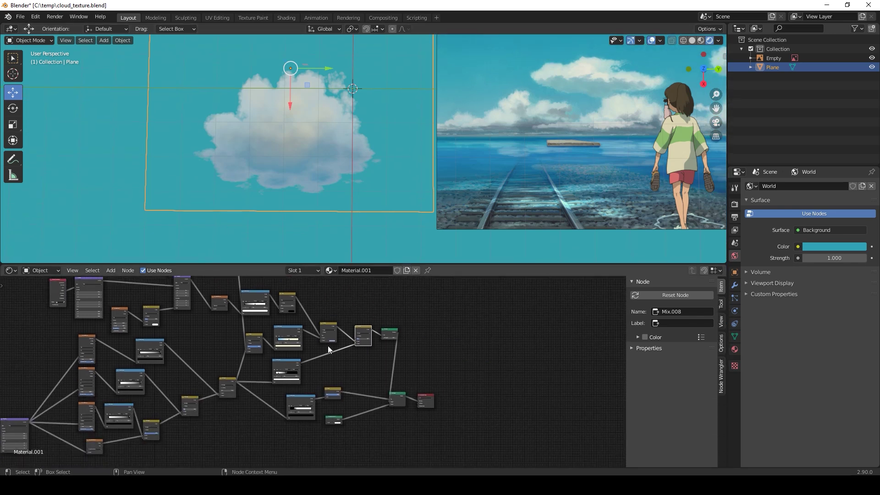
scroll(325, 347, up, 6)
middle_drag(304, 340, 373, 400)
middle_drag(368, 358, 367, 372)
scroll(367, 372, up, 1)
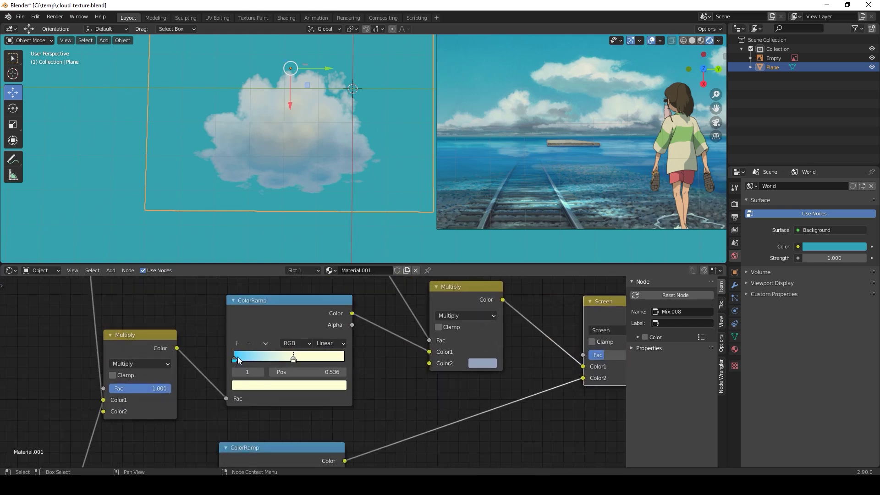
scroll(226, 357, down, 3)
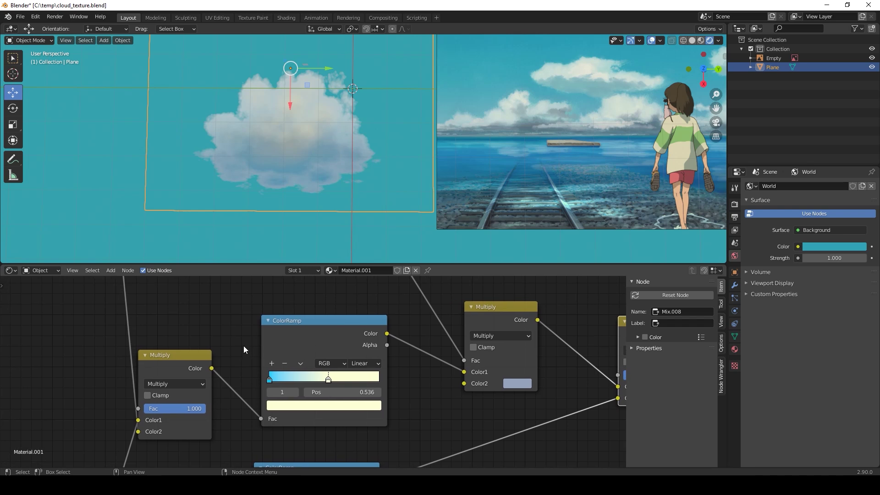
middle_drag(243, 347, 240, 332)
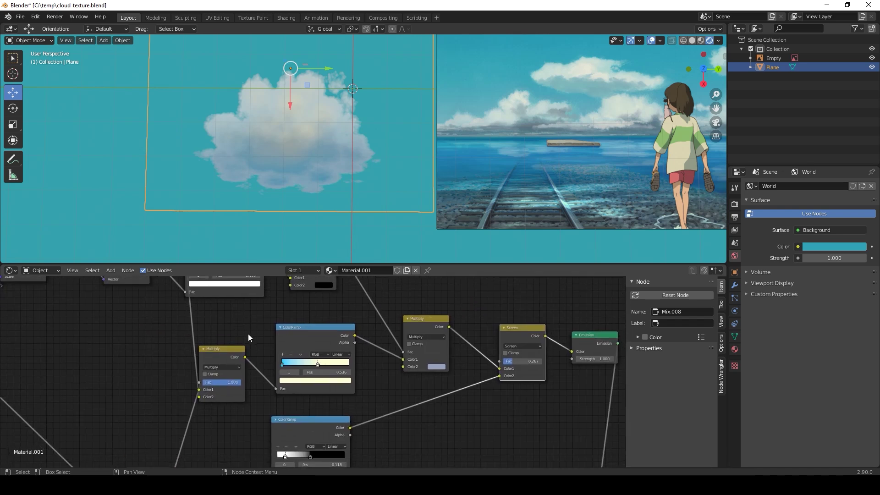
scroll(312, 359, up, 2)
drag(322, 365, 312, 366)
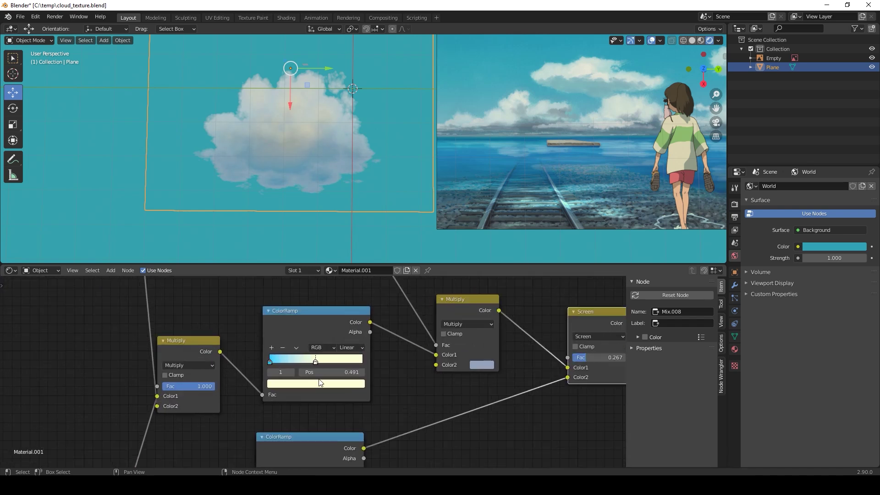
Recolor the shading ColorRamp's light stop and blue stop by sampling the bright and pale shaded parts of the reference clouds with the eyedropper.
click(320, 383)
click(346, 344)
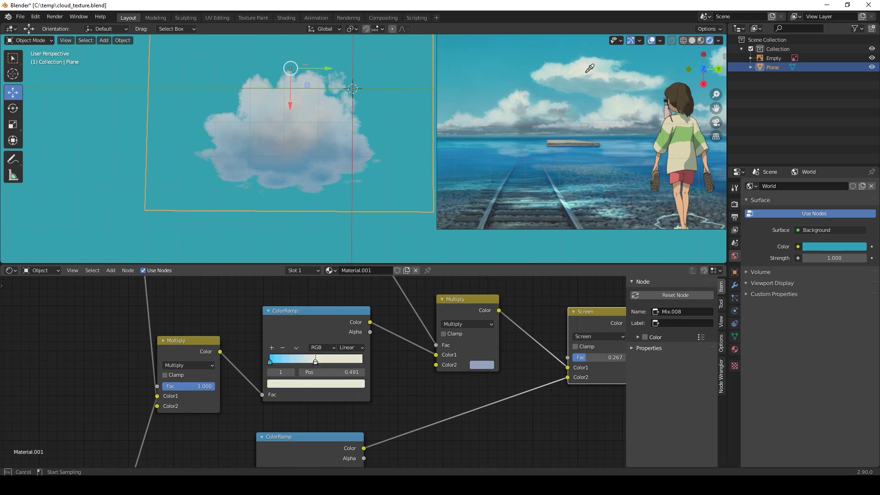
click(586, 72)
click(270, 362)
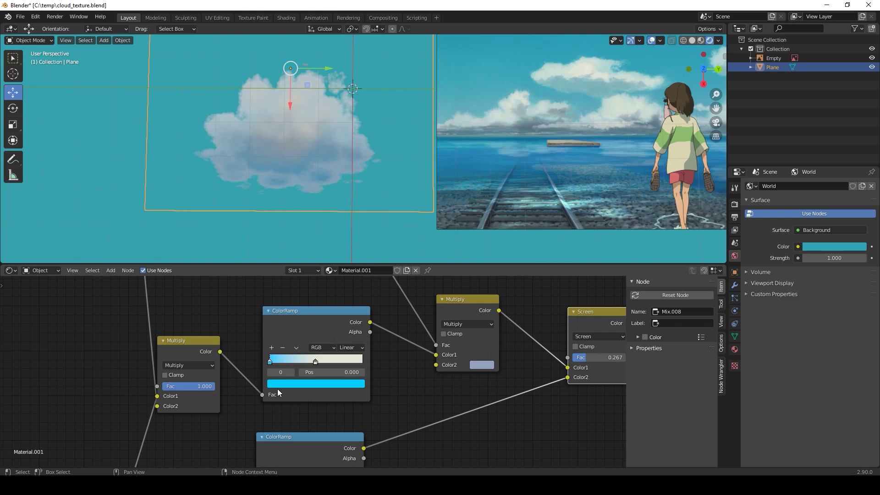
click(287, 383)
click(345, 345)
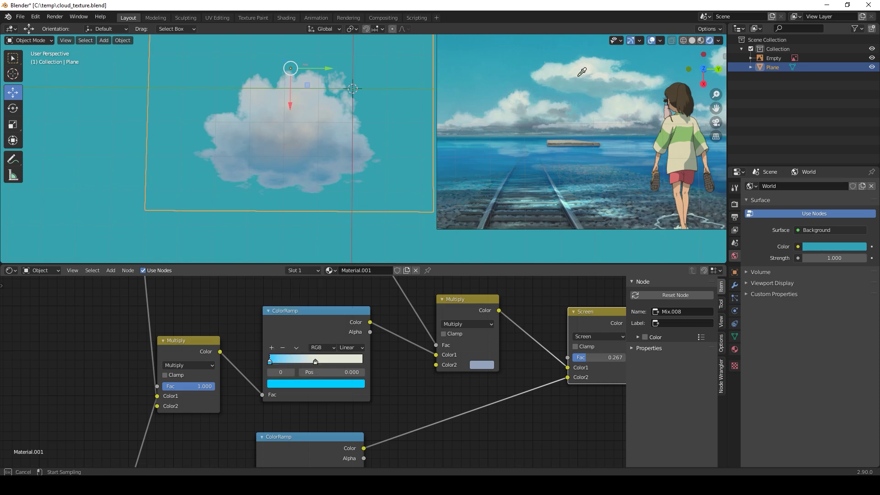
click(550, 99)
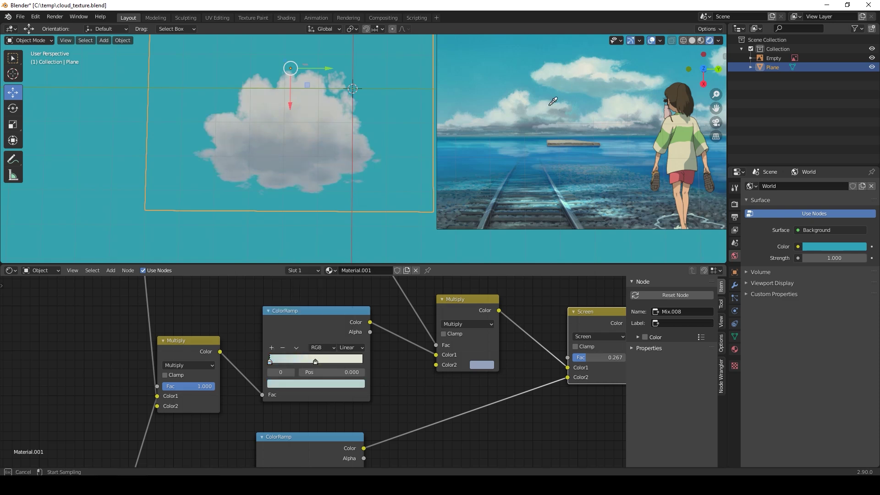
Move the shading ColorRamp's light stop to position 0.195 and compare the whole cloud with the reference.
drag(316, 358, 287, 366)
scroll(326, 167, down, 1)
shift+middle_drag(353, 142, 358, 173)
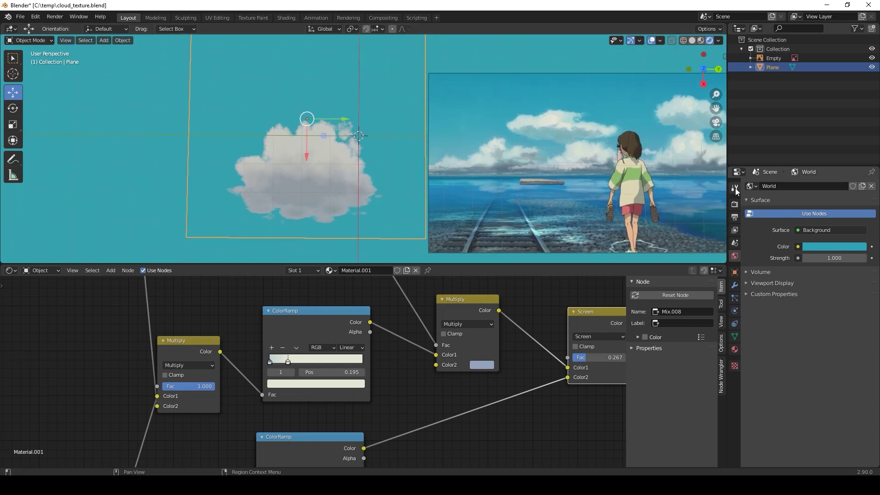
Change the scene's color management View Transform to Standard.
click(735, 217)
click(734, 205)
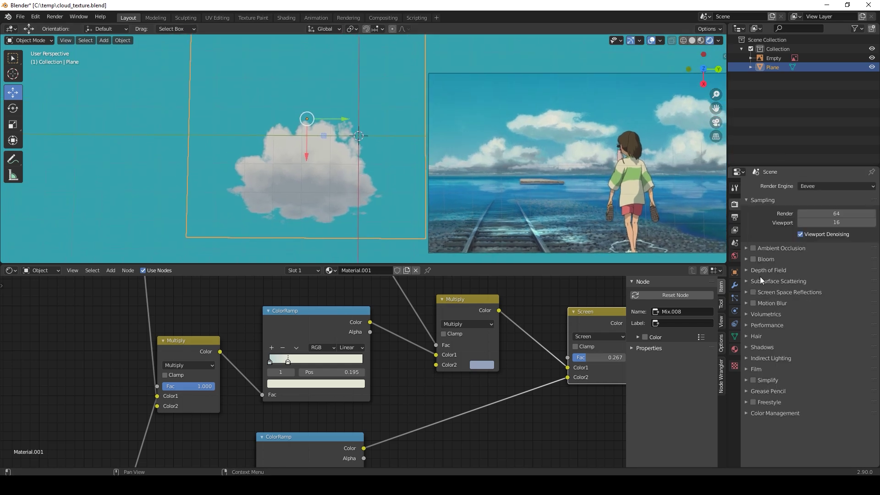
click(750, 413)
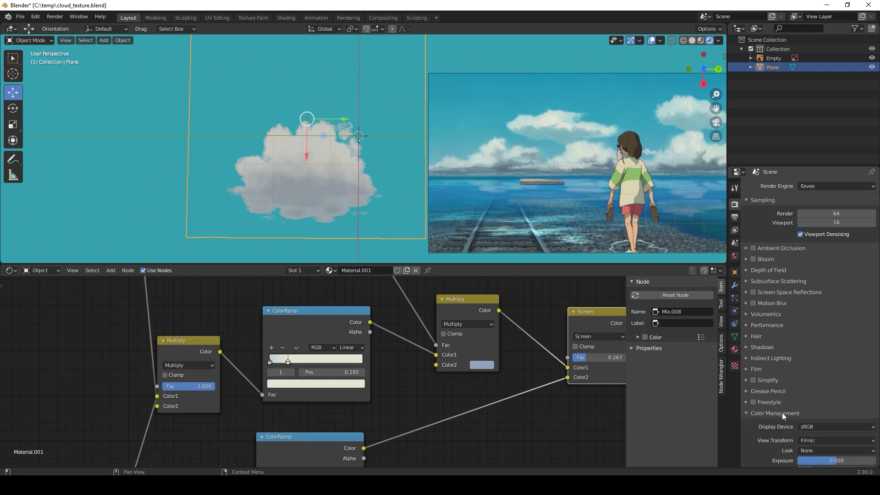
scroll(807, 418, down, 2)
click(808, 404)
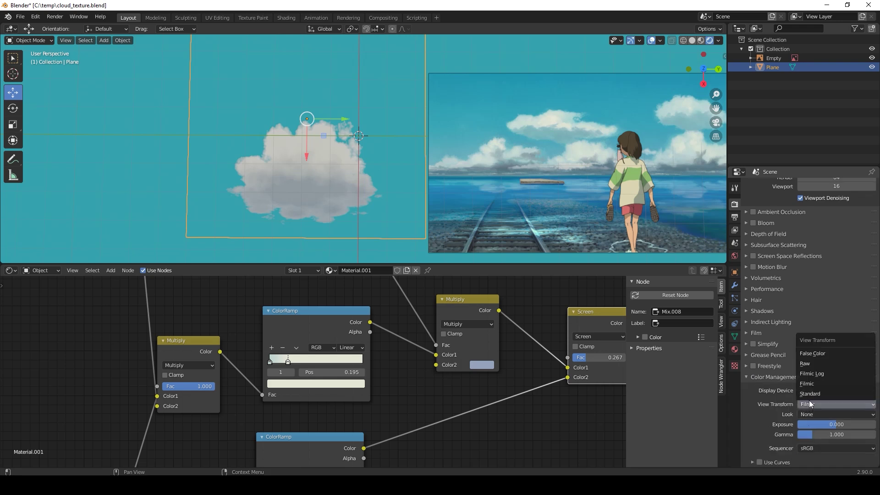
click(810, 394)
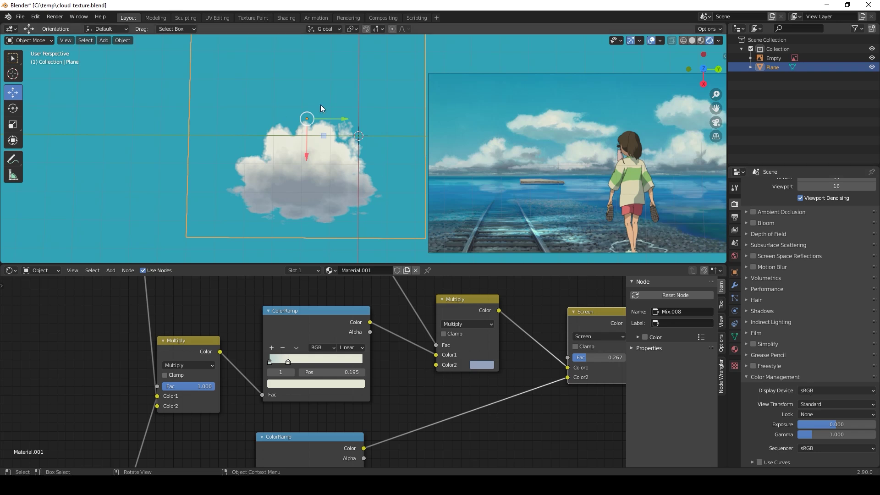
Shift the cloud plane toward the reference image and move the shading ColorRamp's light stop to position 0.423.
drag(333, 122, 354, 137)
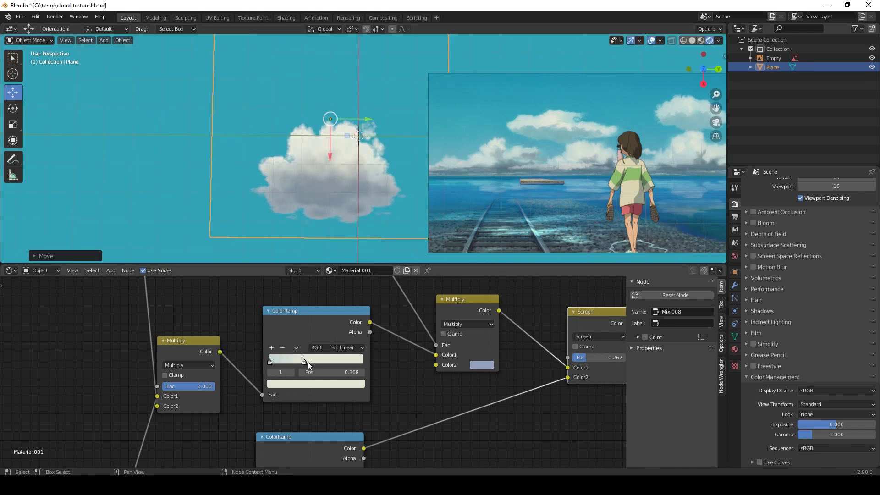
drag(310, 364, 312, 364)
Set Color2 of the Multiply node after the shading ColorRamp by sampling a teal shadow tone from the reference clouds.
middle_drag(434, 376, 334, 383)
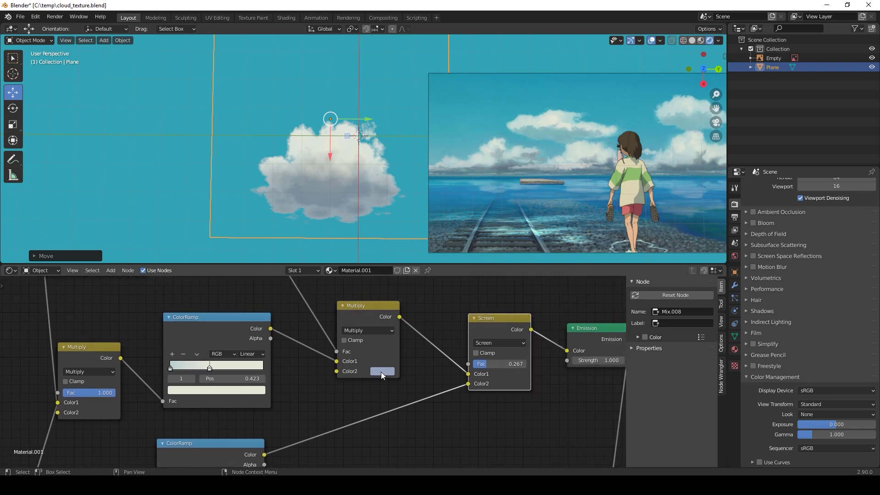
click(381, 372)
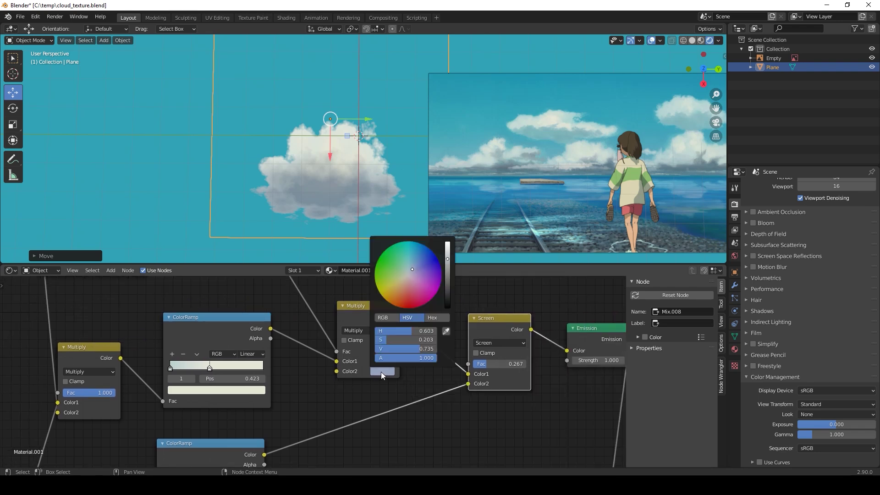
click(446, 331)
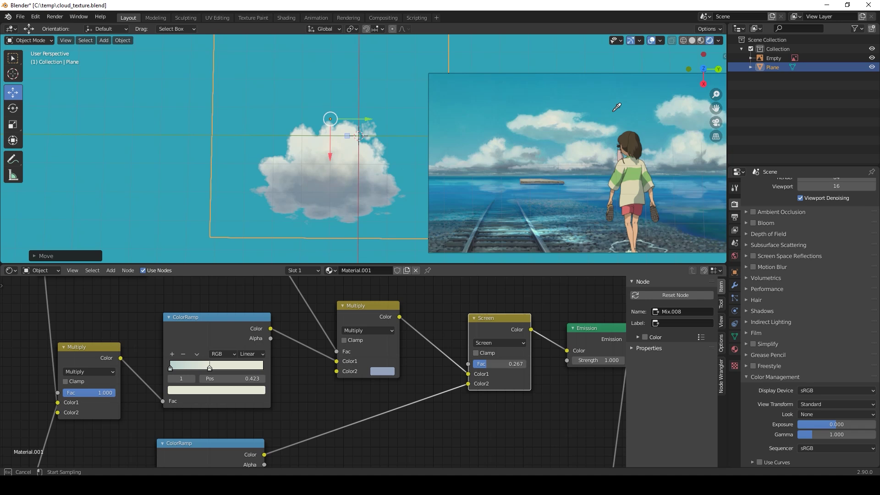
click(561, 133)
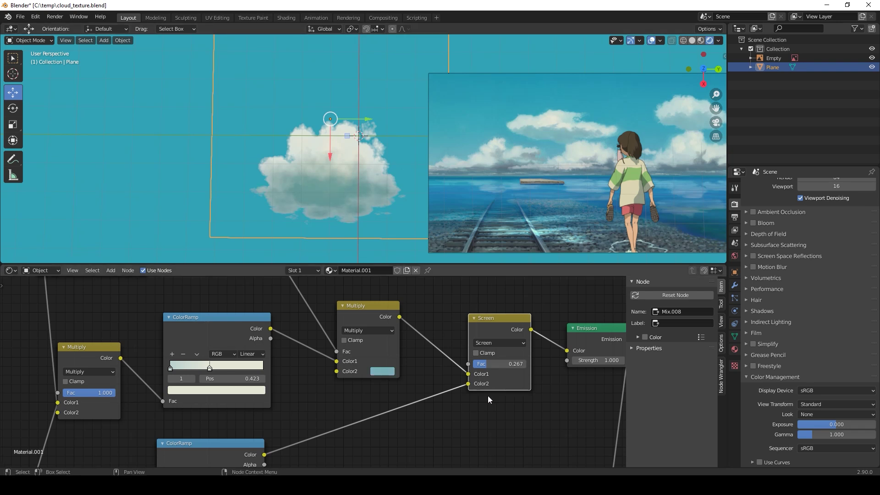
Change the final Screen mix node to Color Dodge and set its factor to 0.392.
middle_drag(488, 395, 428, 389)
scroll(453, 362, up, 1)
click(433, 322)
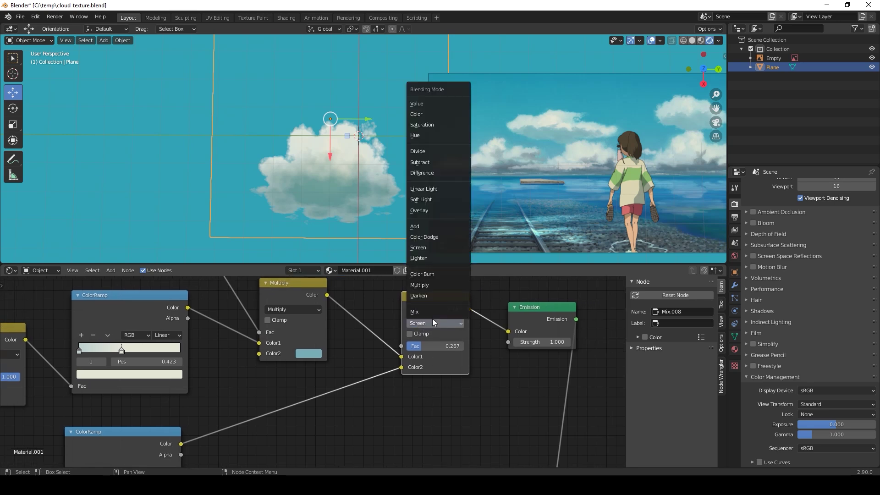
click(436, 237)
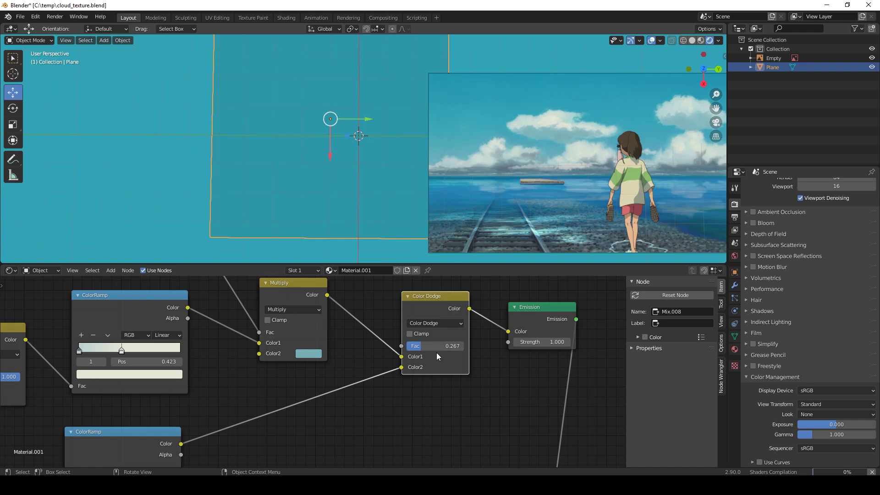
drag(431, 346, 436, 345)
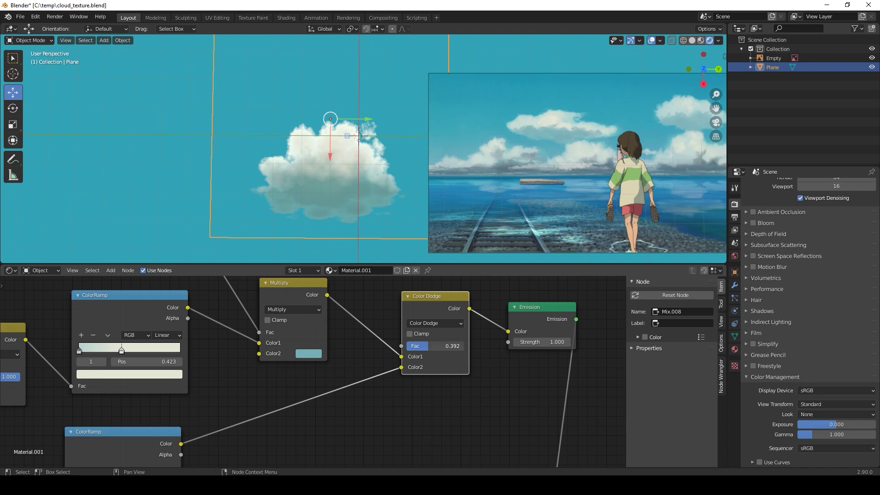
Move the black stop of the ColorRamp feeding the Invert node to position 0.127 to soften the cloud's edges.
middle_drag(221, 400, 363, 293)
scroll(348, 330, down, 3)
scroll(344, 338, down, 2)
scroll(351, 393, up, 4)
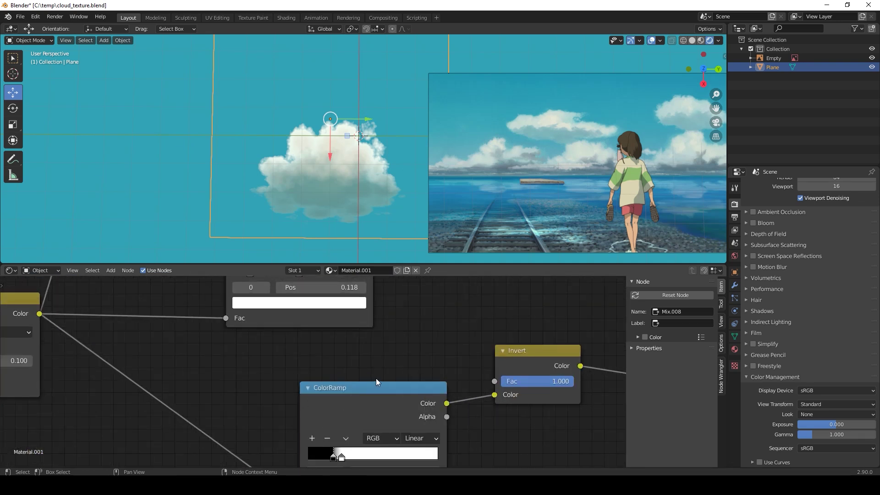
middle_drag(337, 456, 305, 374)
scroll(314, 350, up, 2)
scroll(313, 340, down, 4)
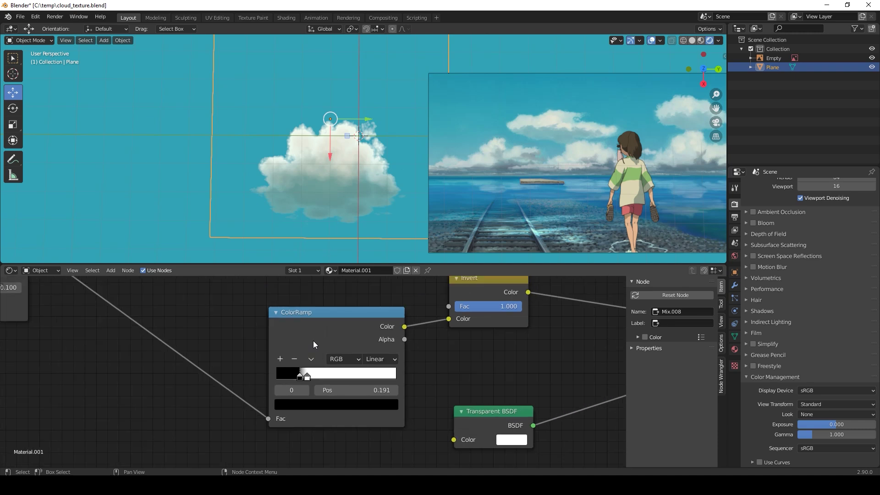
middle_drag(311, 339, 297, 360)
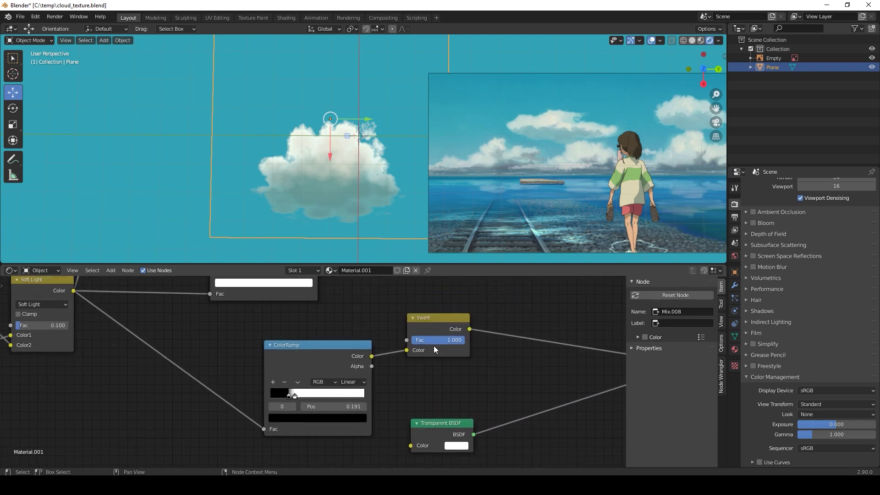
scroll(287, 424, up, 4)
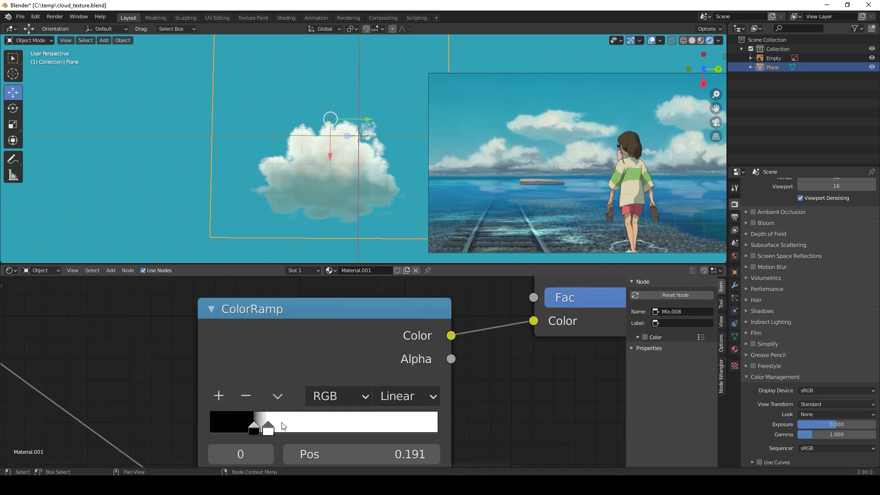
middle_drag(282, 384, 337, 326)
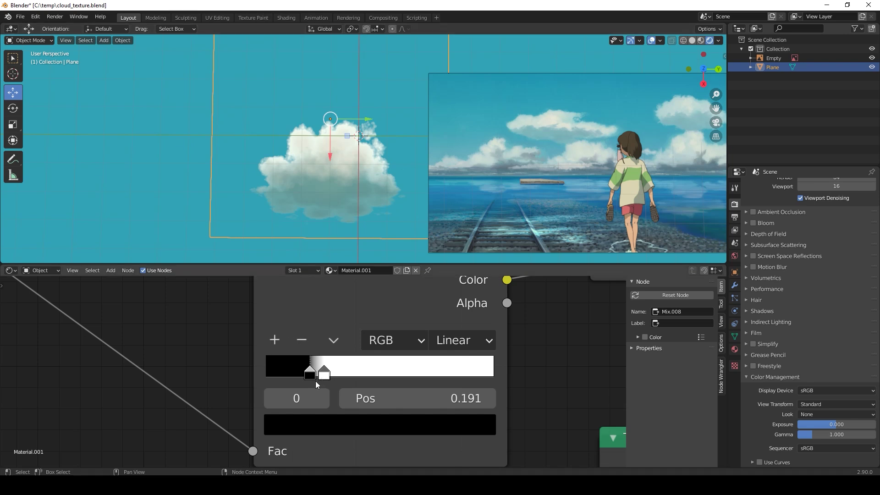
drag(308, 376, 295, 377)
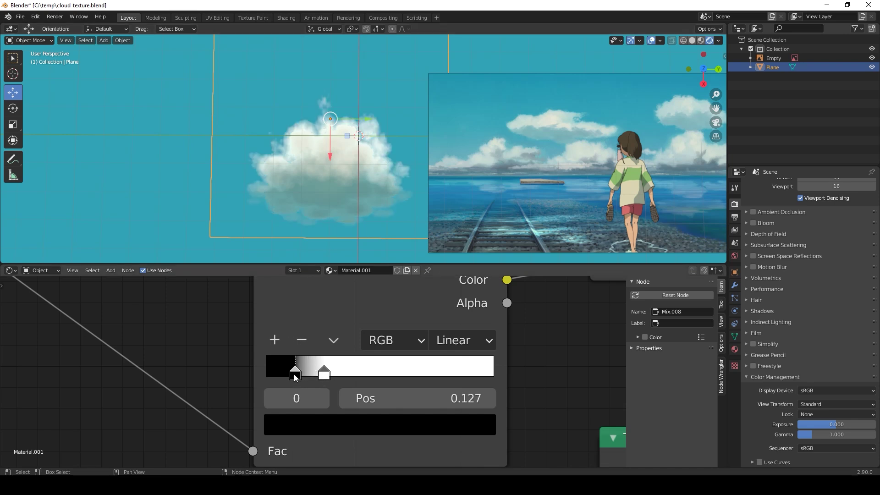
Add a middle stop at position 0.209 to the transparency ColorRamp and darken it to a mid grey.
click(274, 340)
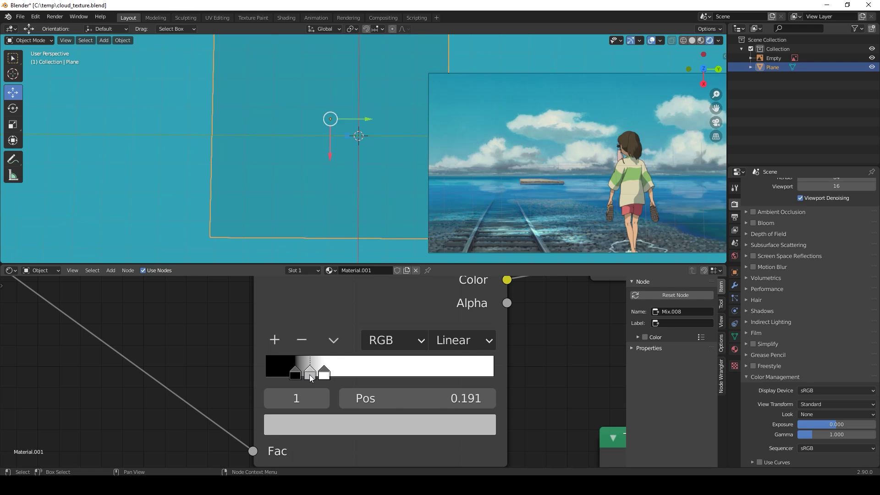
drag(311, 376, 315, 378)
click(322, 423)
drag(449, 158, 447, 212)
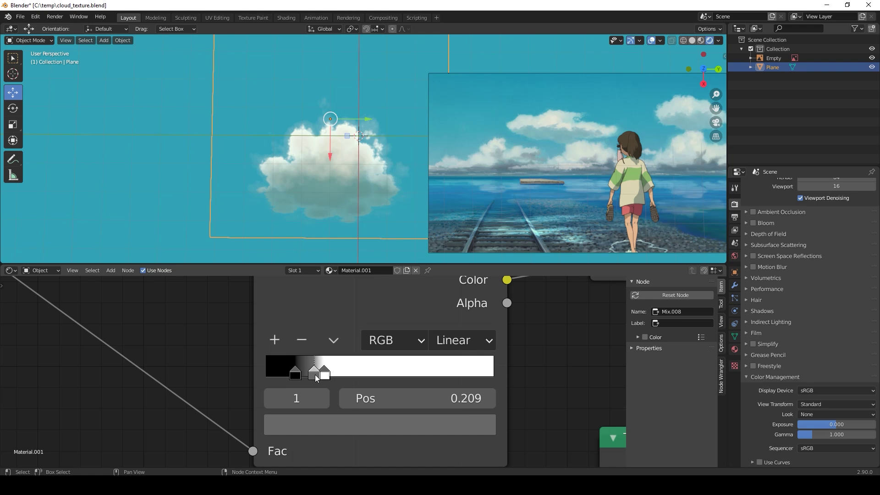
Move the transparency ColorRamp's black stop to position 0.086 to widen the faint wisps around the cloud.
click(324, 375)
drag(314, 376, 286, 373)
click(295, 374)
scroll(476, 361, down, 14)
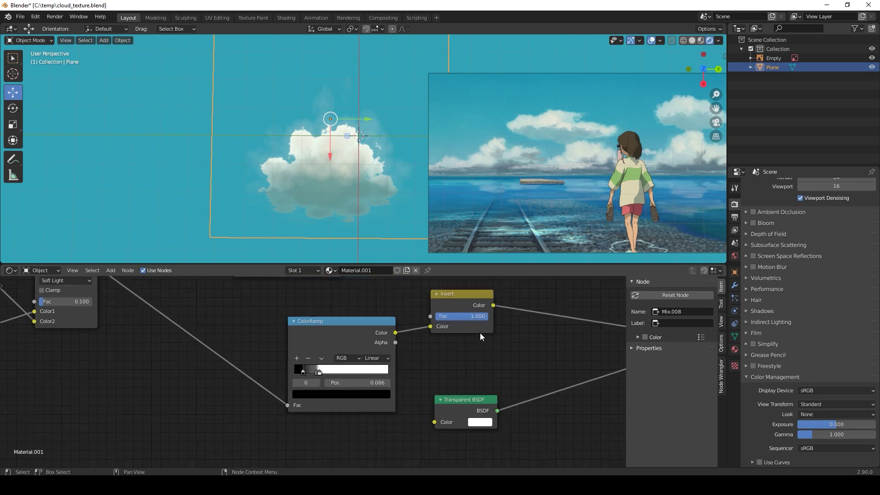
Shift Color2 of the Multiply node before the Color Dodge node to a bluer, more saturated shadow tone.
mouse_move(399, 295)
middle_down()
mouse_move(350, 415)
mouse_move(344, 465)
mouse_move(322, 465)
middle_up()
click(394, 363)
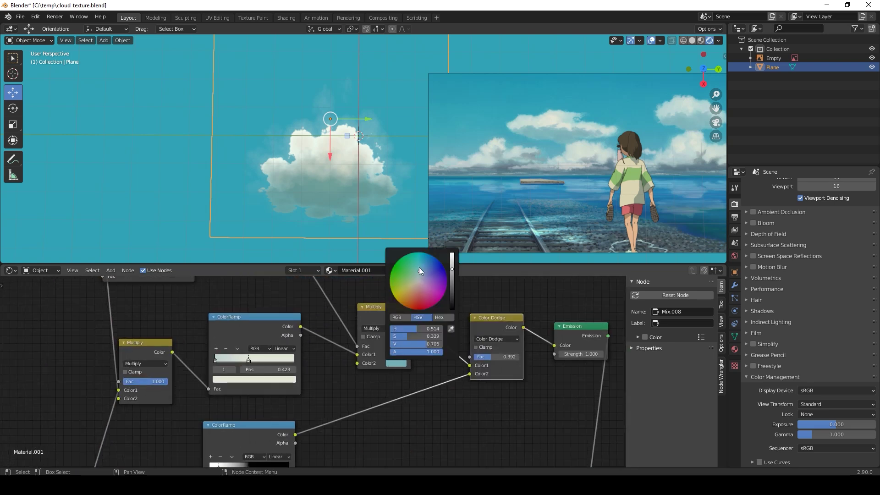
drag(419, 268, 423, 268)
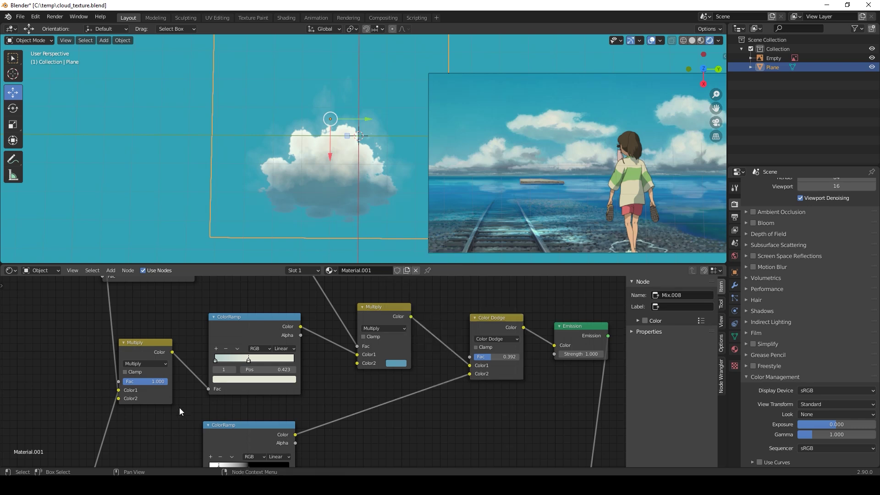
Lower the Scale of the Voronoi Texture just above the Gradient Texture to about 3.8 to reshape the cloud.
middle_drag(179, 408, 354, 301)
scroll(325, 326, down, 5)
middle_drag(173, 375, 335, 309)
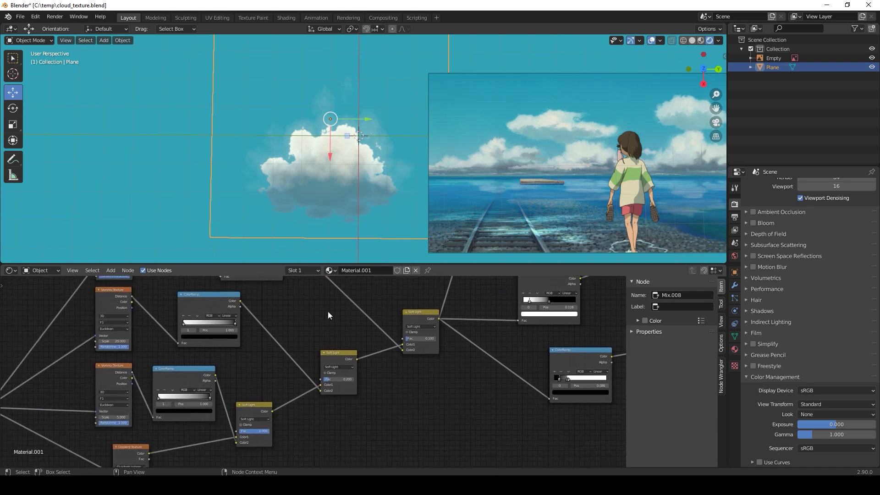
middle_drag(232, 374, 354, 312)
middle_drag(243, 348, 271, 360)
scroll(202, 347, up, 7)
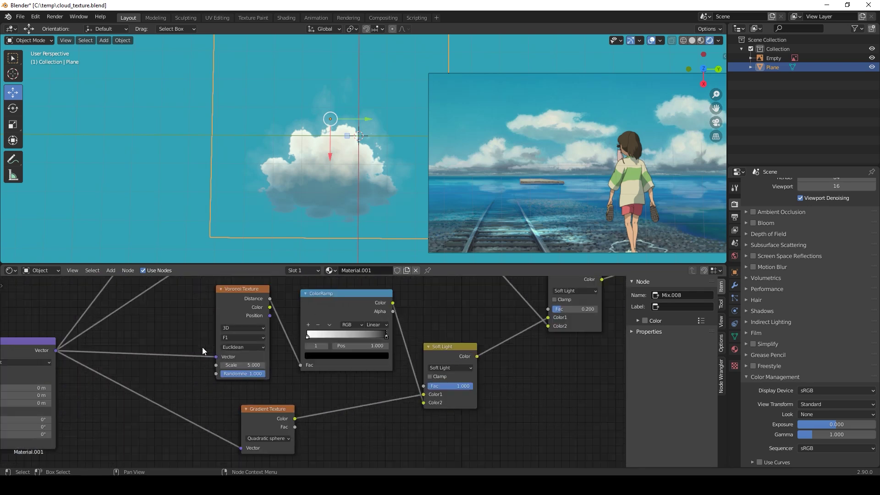
scroll(197, 367, down, 4)
middle_drag(180, 336, 200, 392)
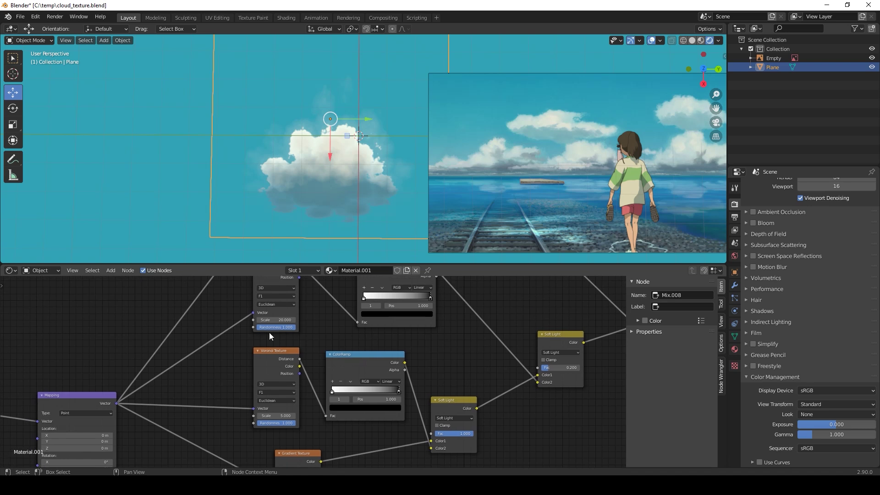
mouse_move(279, 416)
mouse_down()
mouse_move(268, 415)
mouse_move(288, 416)
mouse_up()
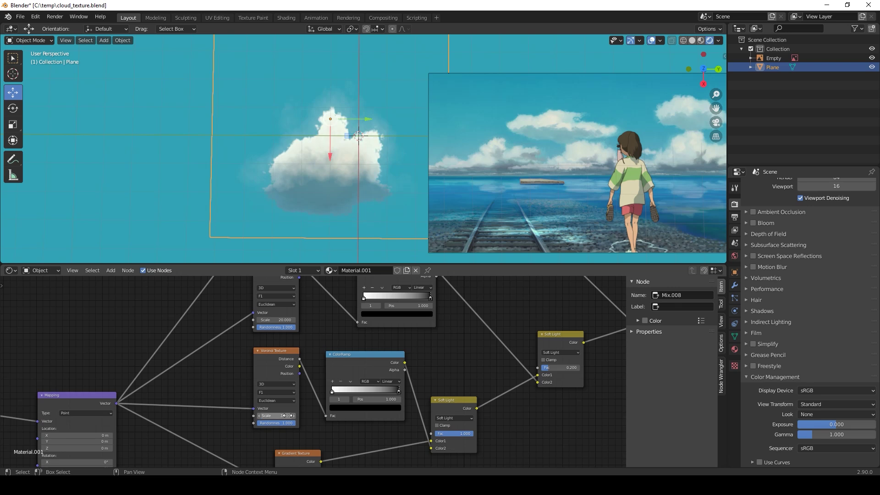
Add a second Mapping node and place it above the existing Mapping node, left of the Voronoi Textures.
scroll(309, 337, down, 4)
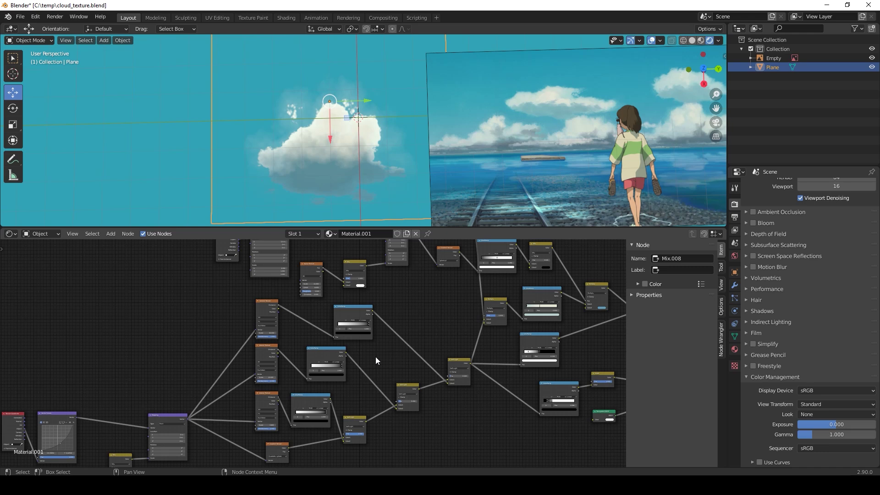
scroll(366, 149, down, 4)
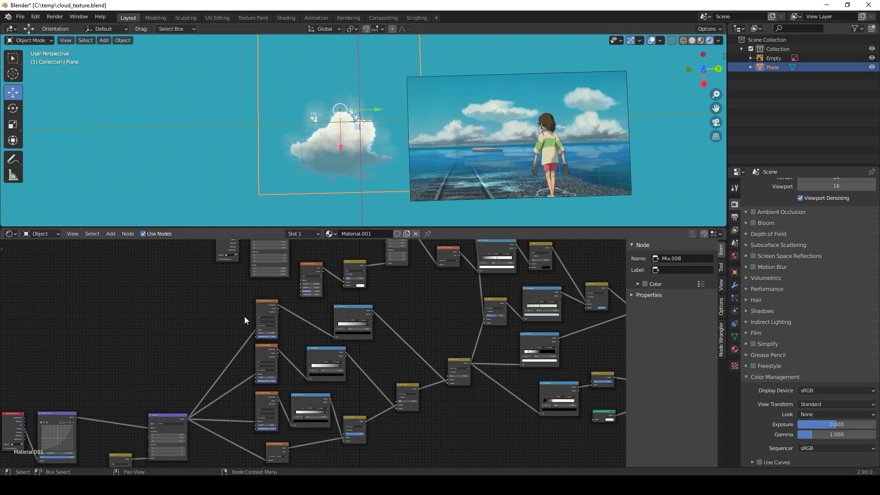
middle_drag(233, 322, 334, 318)
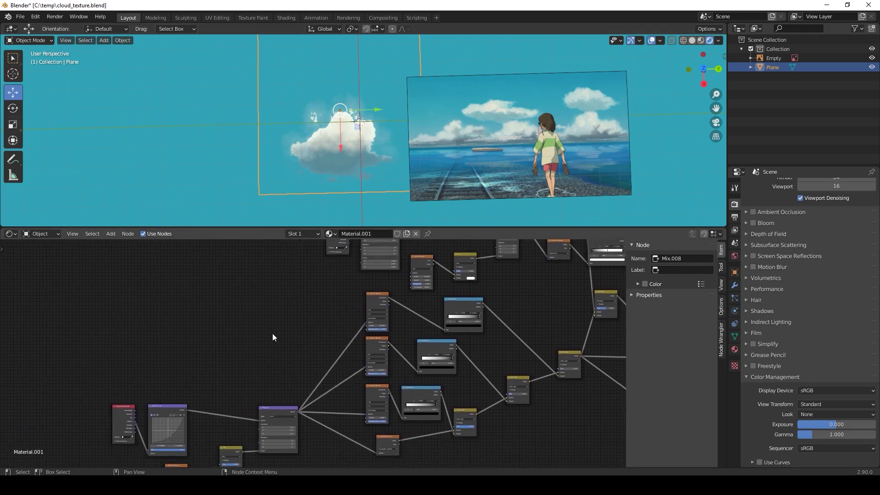
key(shift+a)
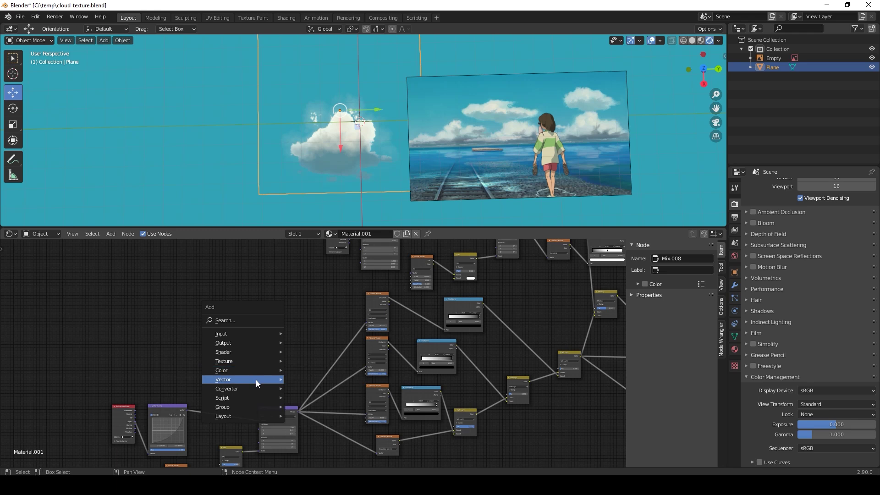
mouse_move(261, 379)
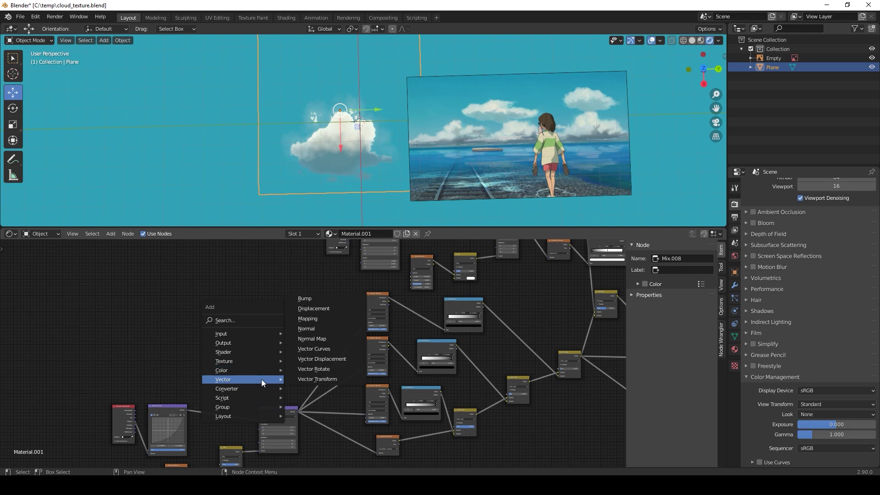
click(320, 319)
click(303, 306)
scroll(252, 329, up, 3)
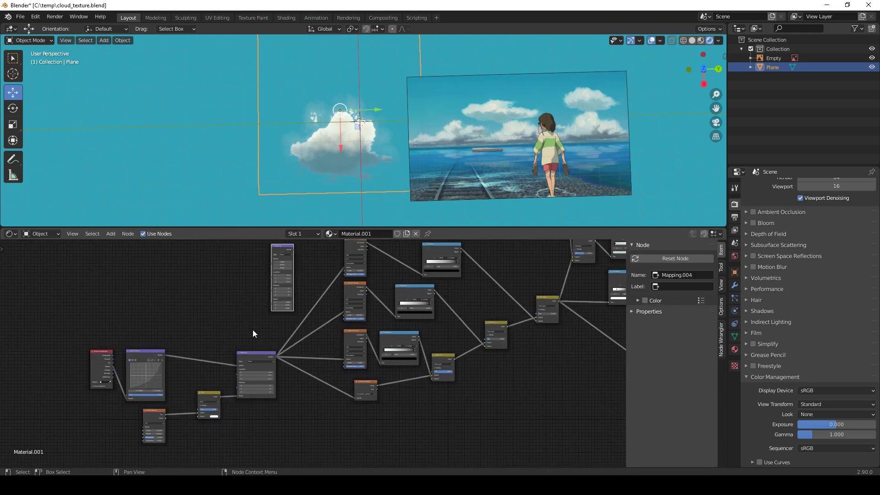
Wire the new Mapping node between the existing Mapping node's Vector output and the Vector inputs of all three Voronoi Textures.
middle_drag(246, 321, 292, 365)
drag(276, 394, 263, 365)
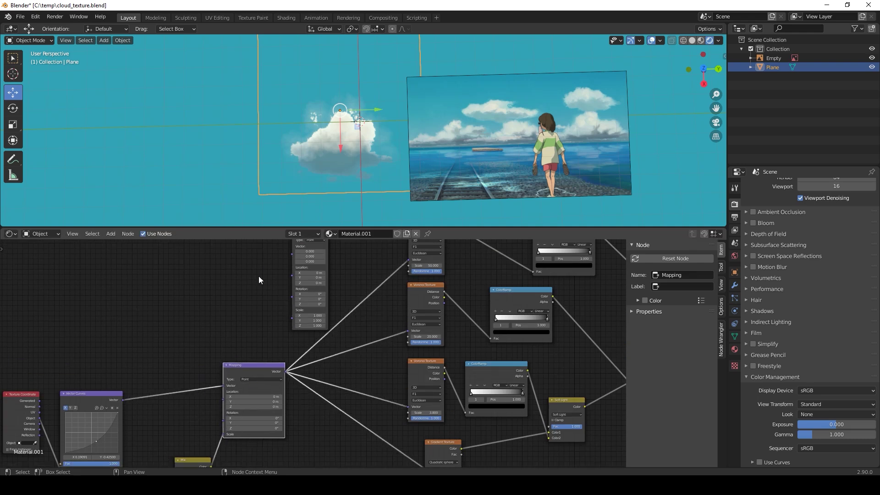
scroll(258, 279, down, 1)
middle_drag(259, 280, 249, 297)
drag(298, 271, 385, 356)
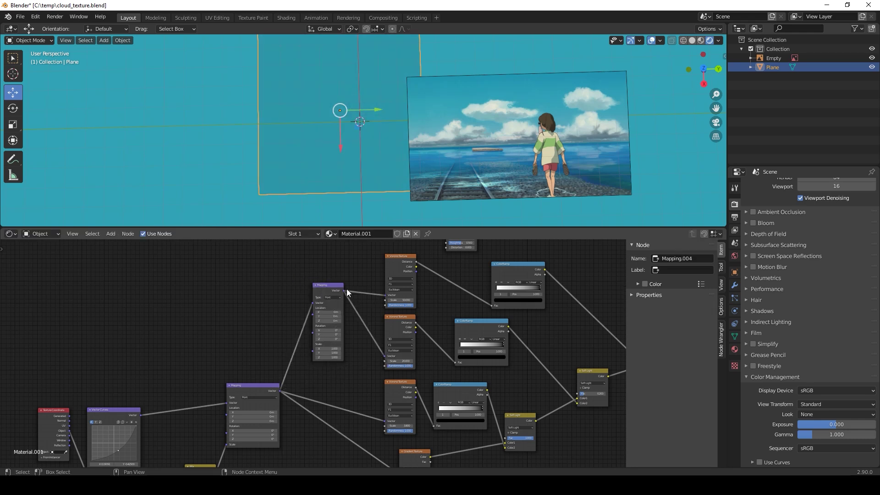
drag(344, 291, 384, 423)
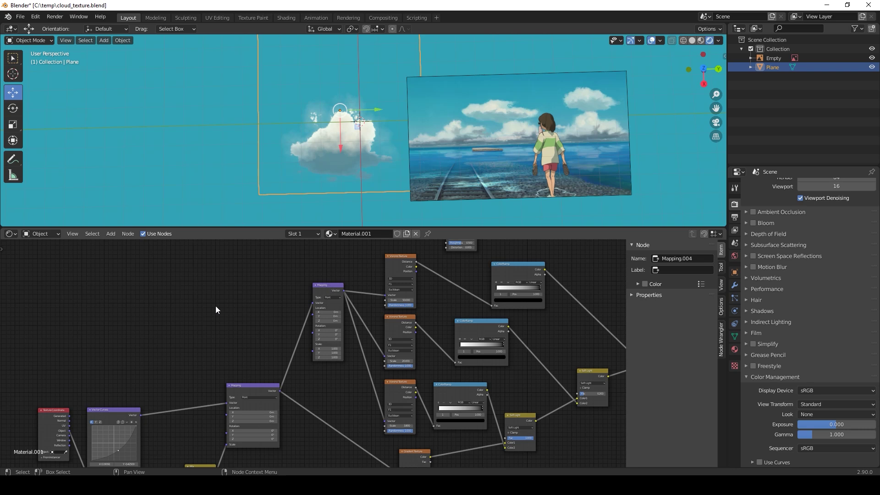
Add an Object Info node beside the new Mapping node and connect its Random output to the Mapping's Location.
key(shift+a)
mouse_move(187, 246)
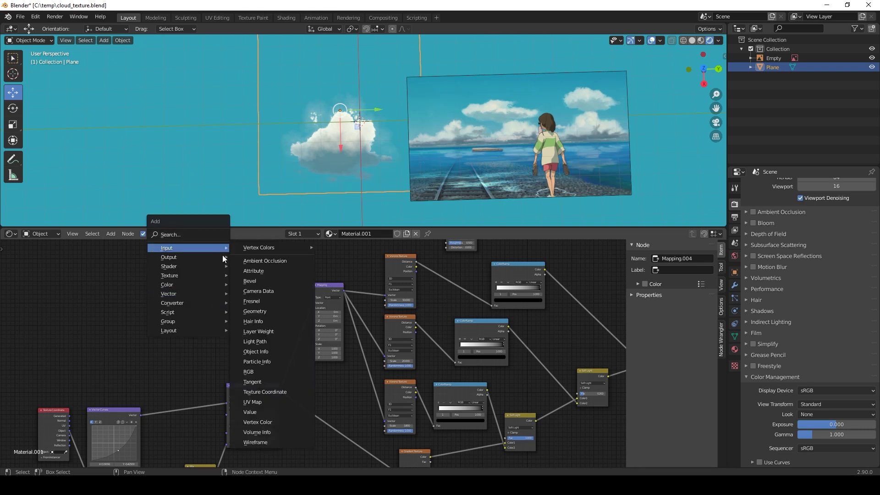
click(266, 351)
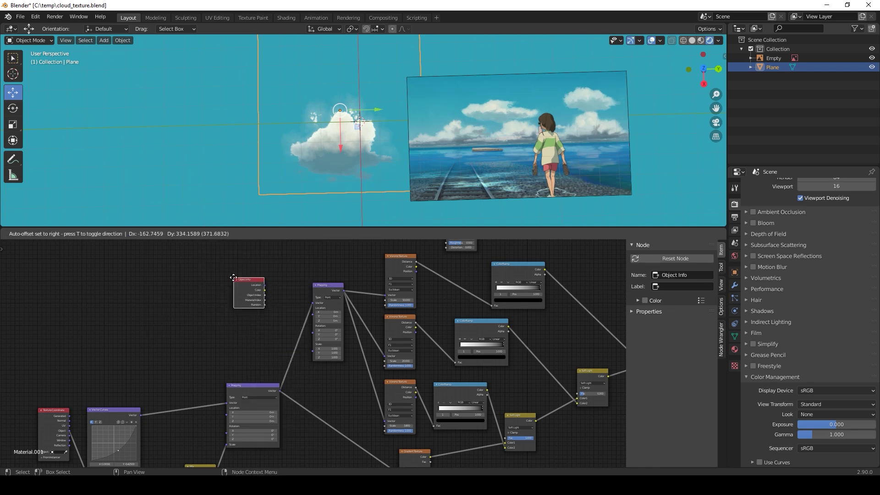
click(229, 277)
scroll(268, 301, up, 2)
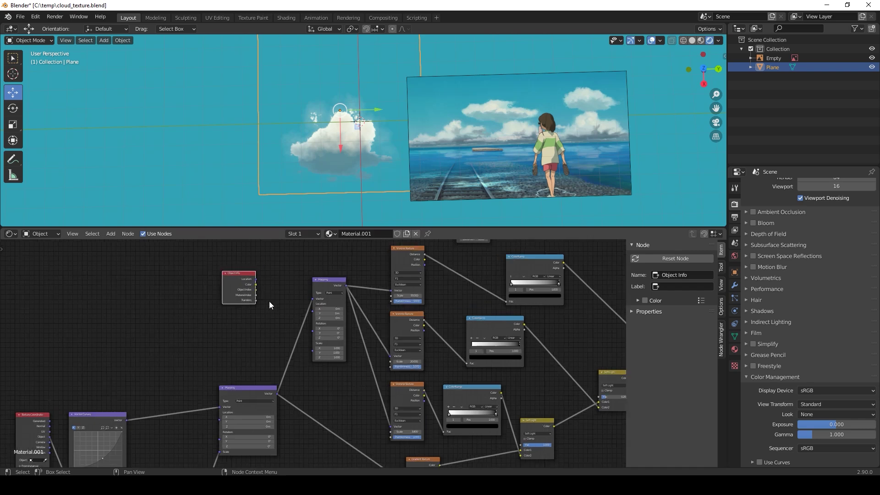
drag(215, 272, 220, 292)
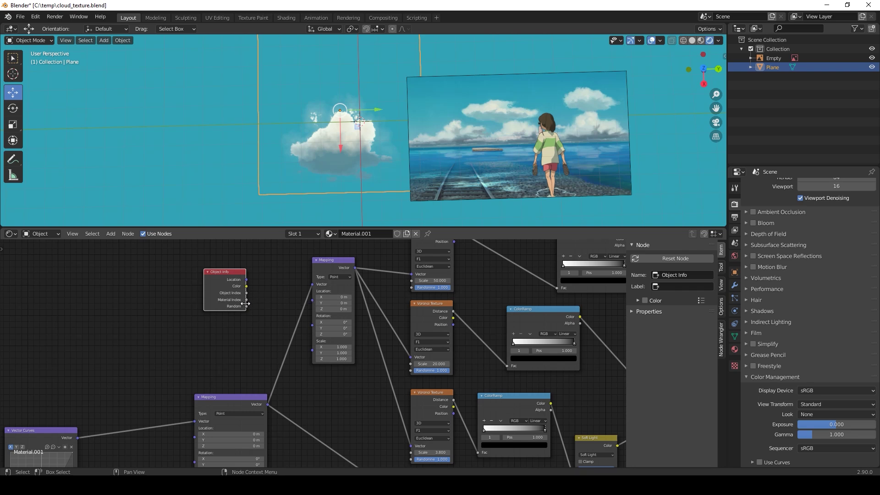
drag(246, 305, 312, 301)
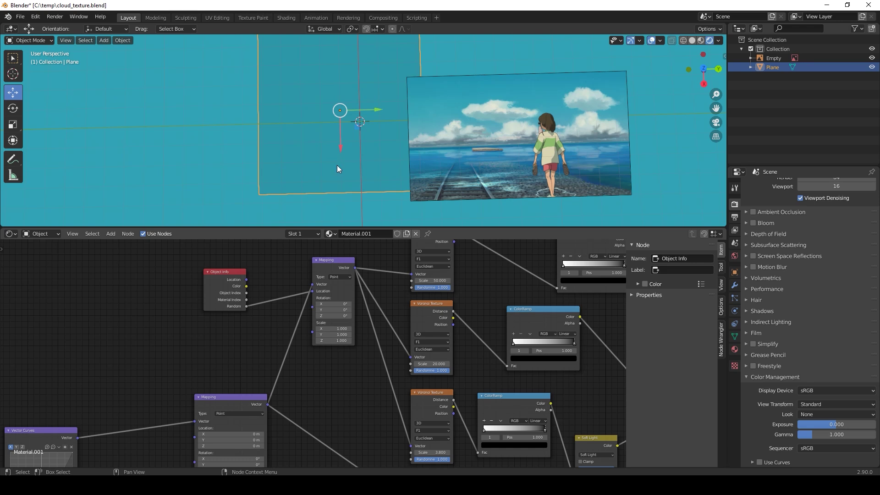
Move the cloud plane along the Y axis to check how its shape responds to position.
scroll(361, 132, down, 1)
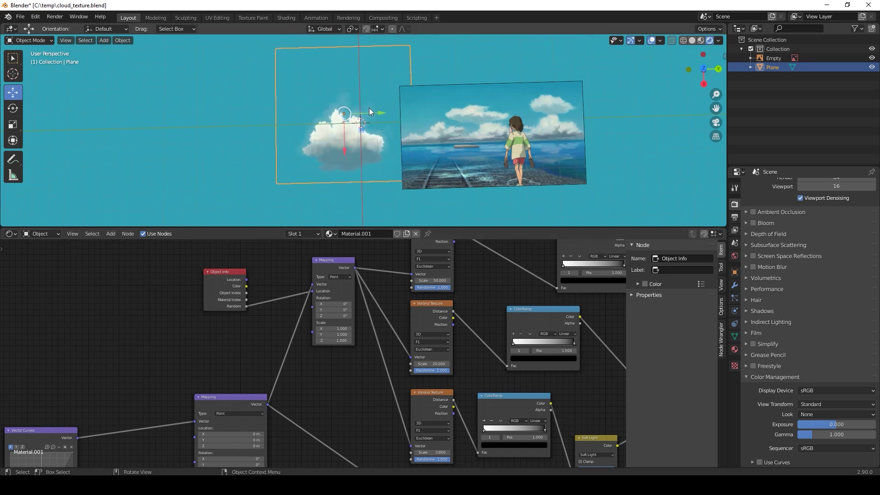
key(g)
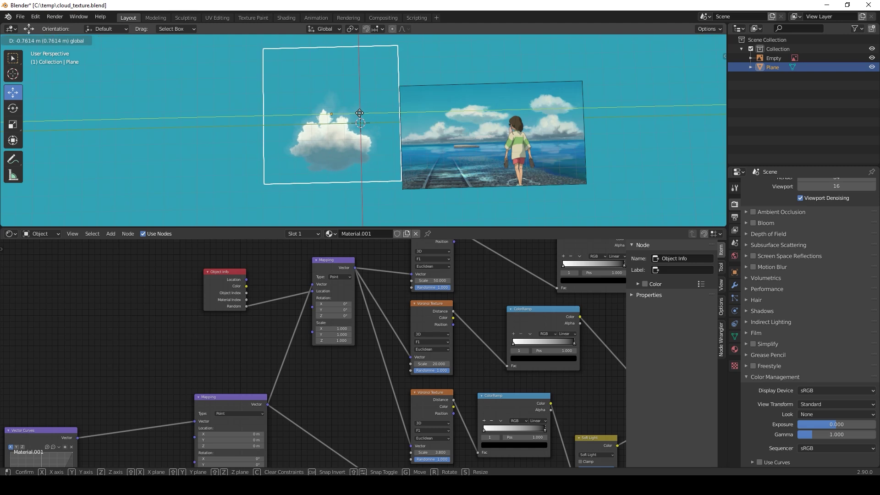
click(383, 119)
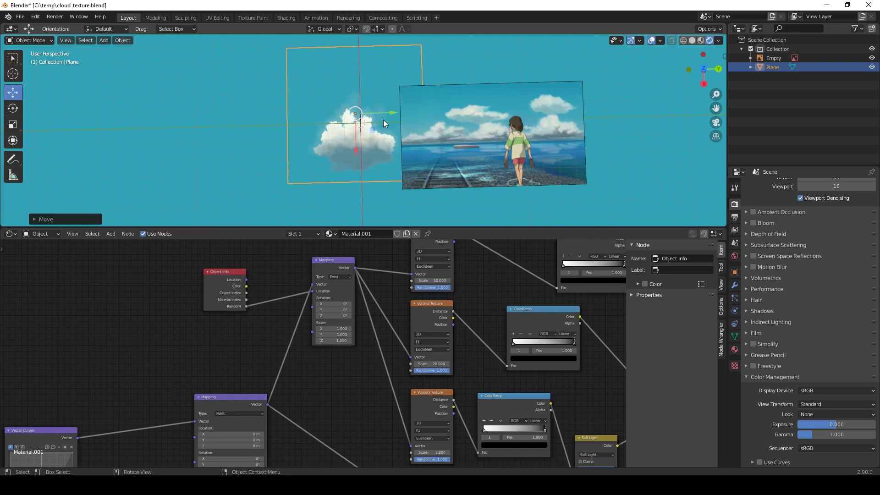
Create four linked duplicates of the cloud plane and spread them around the empty sky beside the reference image.
key(alt+d)
click(299, 95)
key(alt+d)
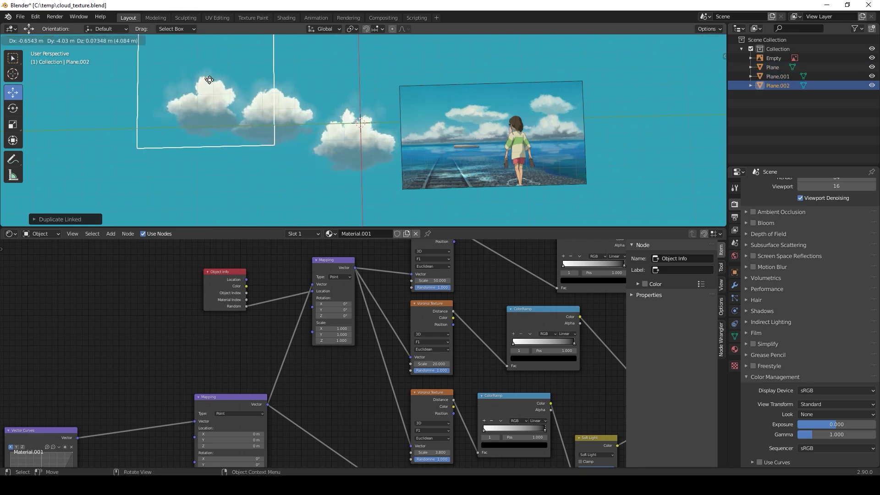
click(201, 79)
key(alt+d)
click(268, 176)
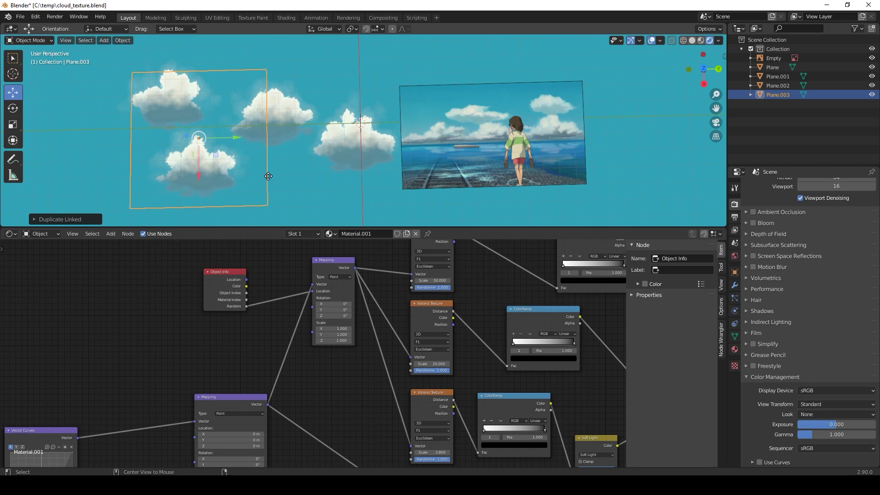
key(alt+d)
click(345, 183)
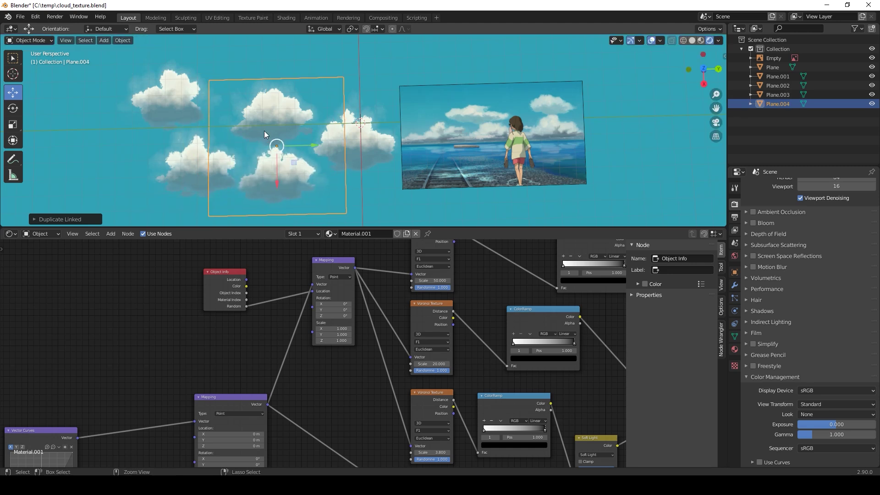
Undo the four linked cloud duplicates.
key(ctrl+z)
key(ctrl+z)
key(ctrl+z)
key(ctrl+z)
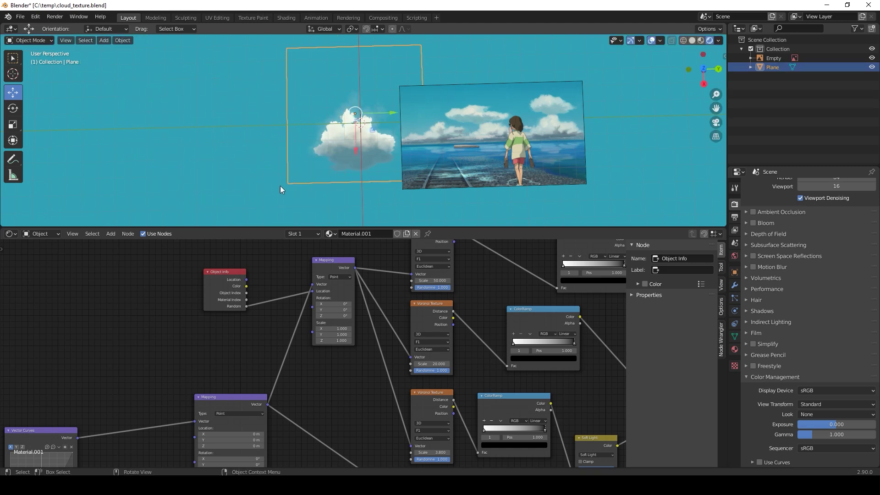
Connect Object Info's Location output to the new Mapping node's Location, and place two linked duplicates of the cloud plane.
drag(245, 278, 314, 292)
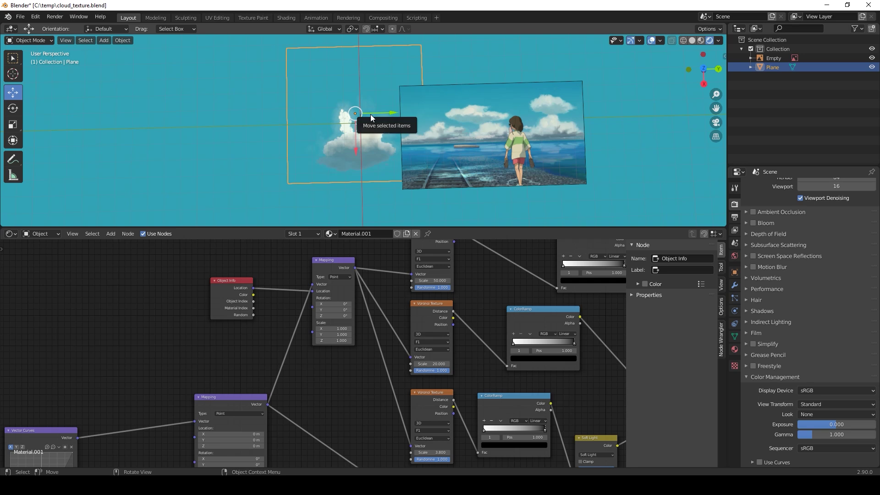
key(shift+d)
click(320, 101)
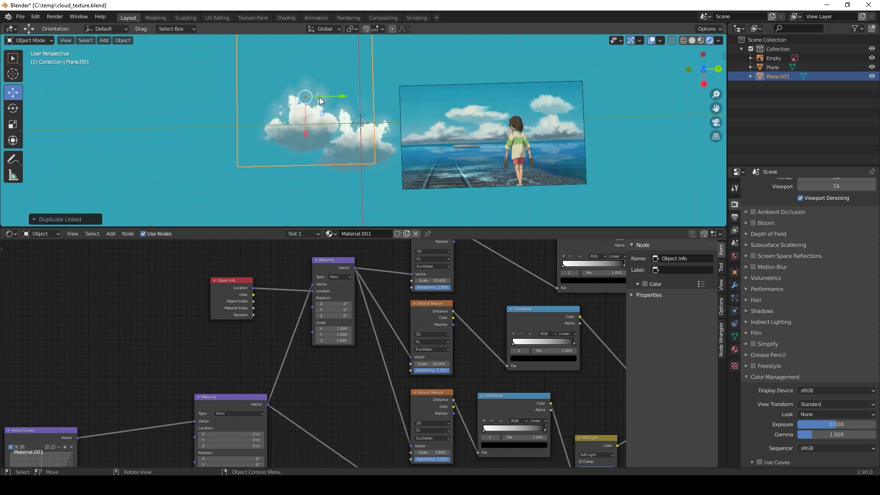
key(alt+d)
click(235, 104)
key(g)
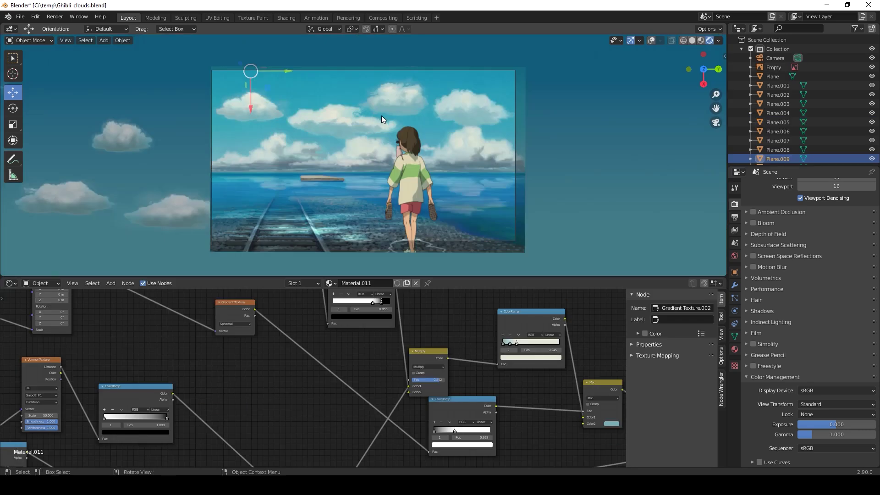
Move the upper-left cloud plane, Plane.009, along the Y axis toward the middle cloud in the Ghibli scene.
middle_drag(474, 332, 298, 339)
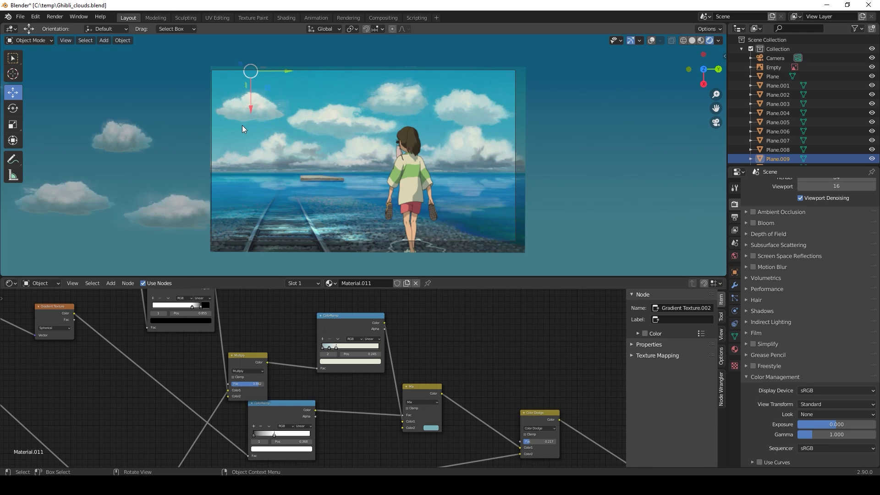
scroll(257, 122, up, 2)
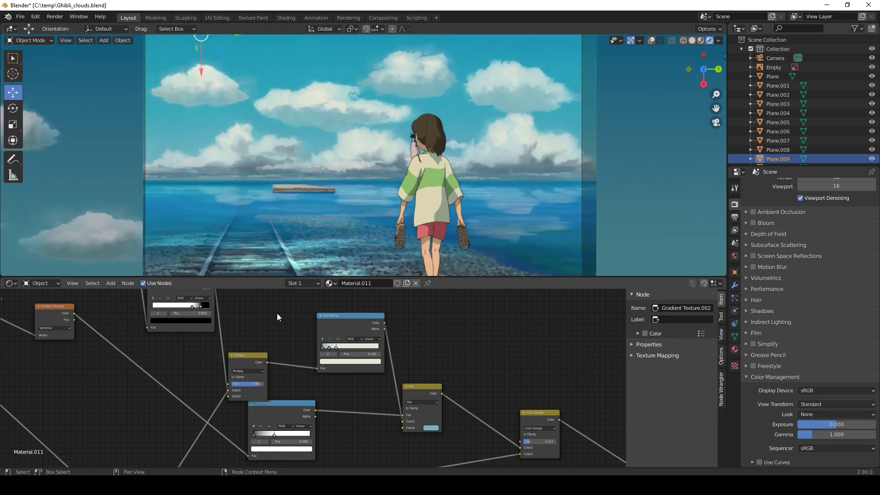
scroll(230, 101, down, 2)
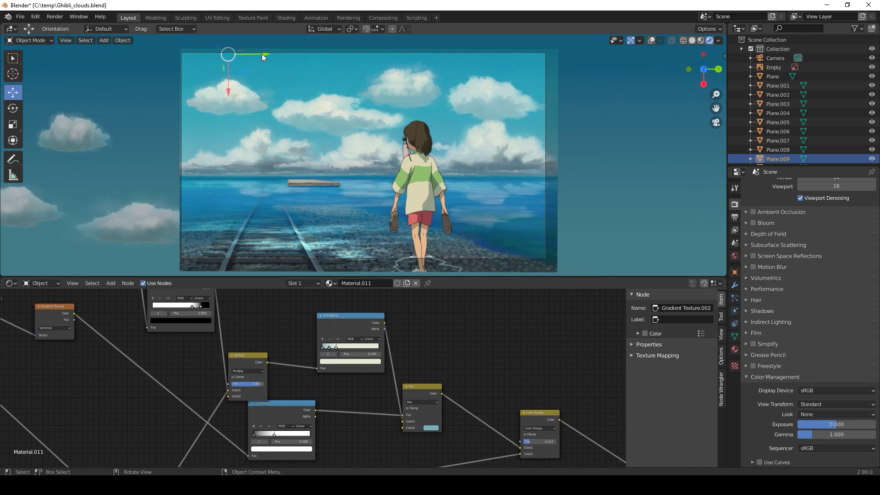
drag(262, 54, 292, 88)
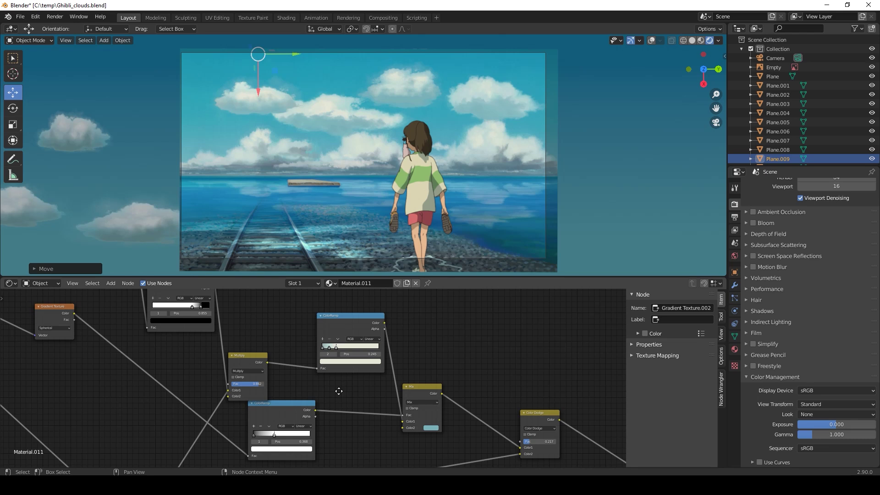
Move the ColorRamp node closer to the Mix node, and set the Mix node's Color2 to green with hue 0.399 and saturation 0.633.
middle_drag(343, 383, 334, 348)
scroll(340, 343, up, 2)
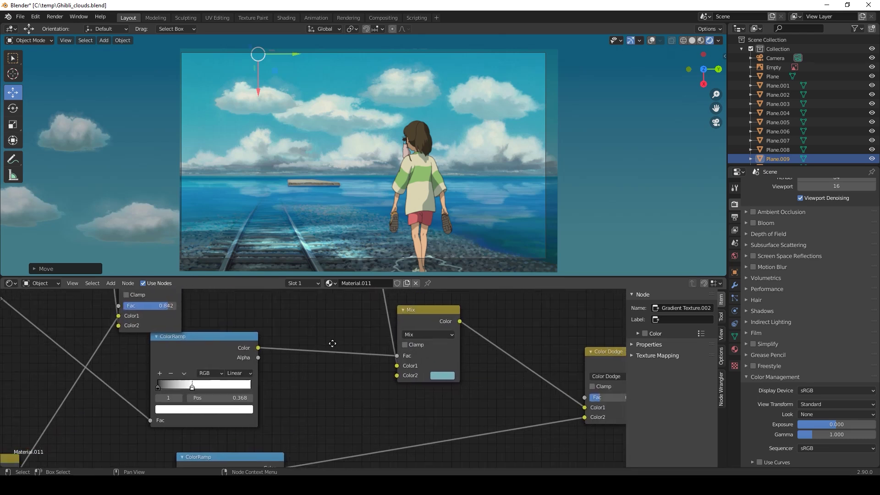
drag(228, 345, 308, 344)
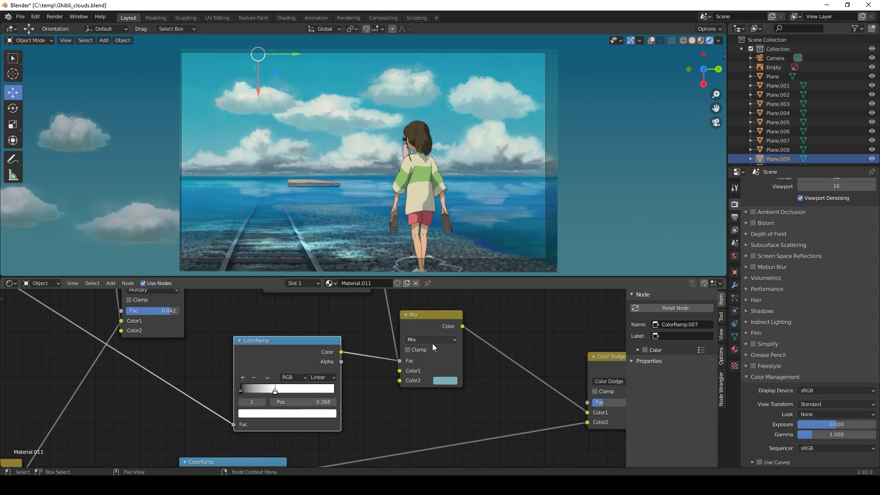
click(444, 380)
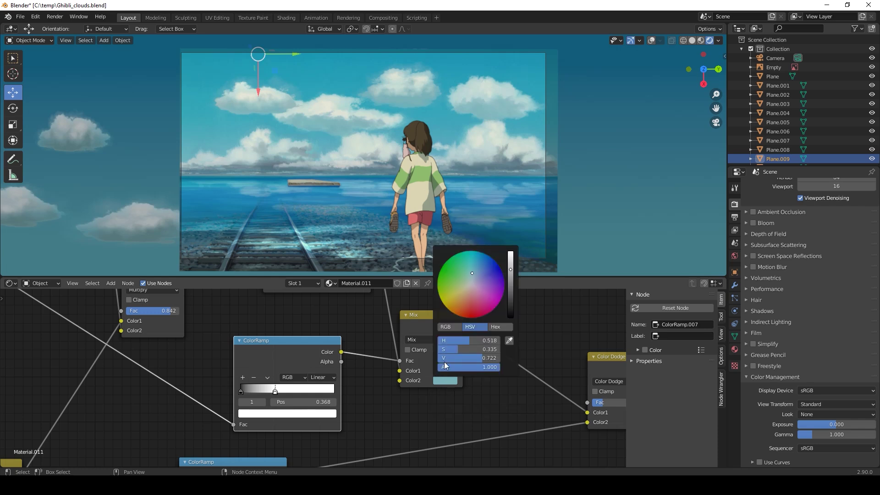
mouse_move(472, 274)
mouse_down()
mouse_move(476, 267)
mouse_move(459, 265)
mouse_up()
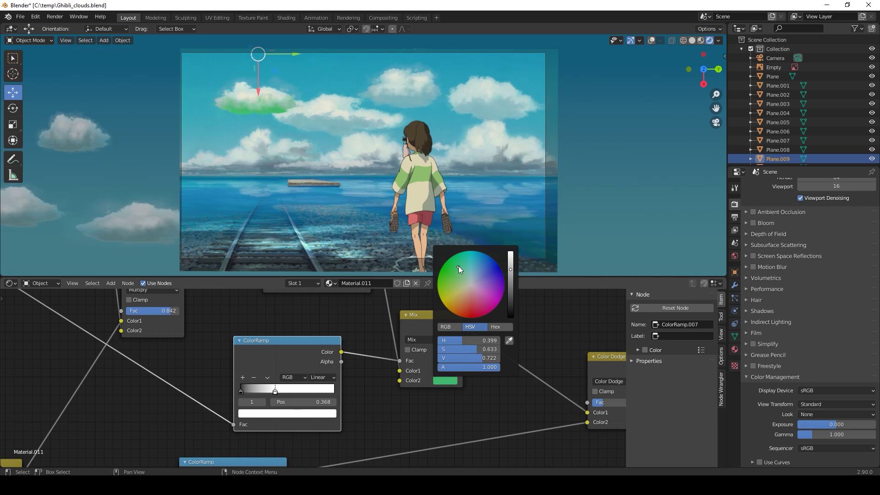
Shift the middle cloud plane leftward along the Y axis, and raise the large cloud plane at the landscape's left edge along the X axis.
click(401, 91)
drag(435, 64, 390, 69)
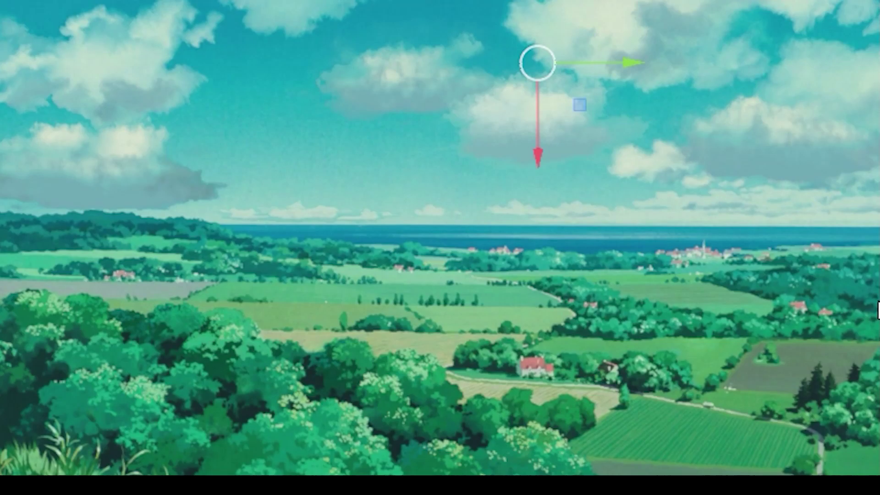
click(100, 170)
drag(97, 97, 94, 46)
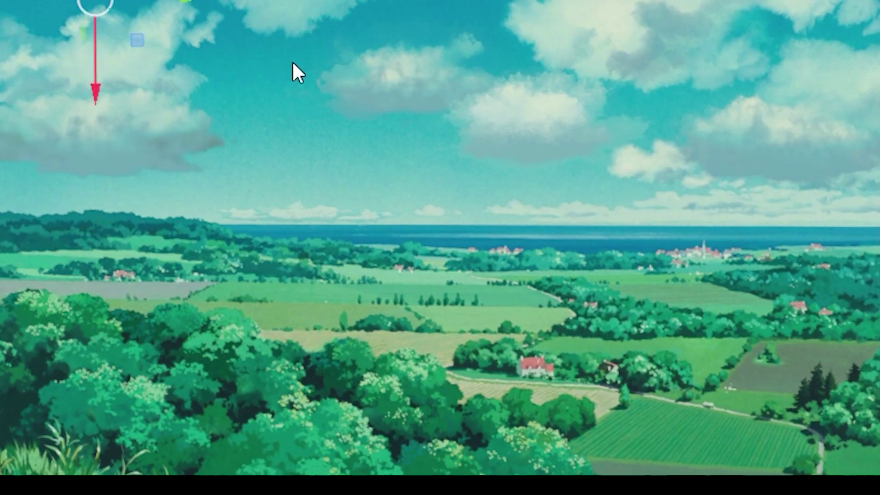
Nudge the cloud plane just right of the landscape's centre along the Y axis, and select the small cloud plane above the left horizon.
click(547, 100)
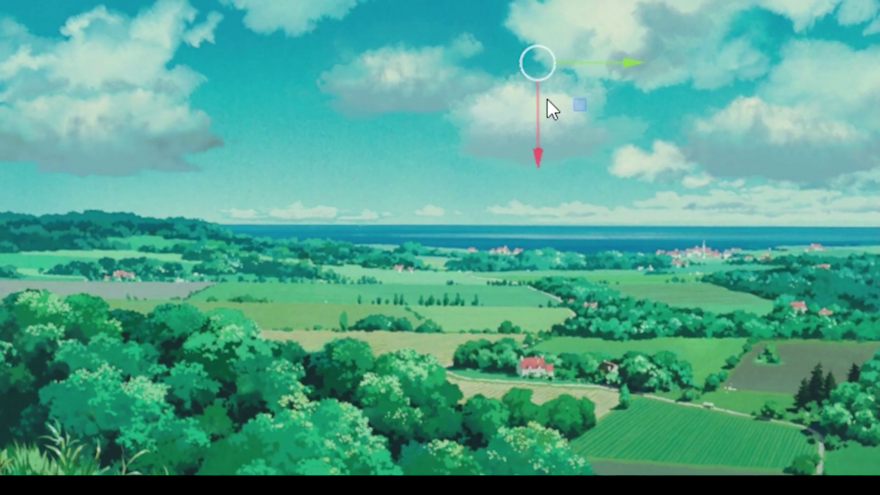
mouse_move(614, 62)
mouse_down()
mouse_move(548, 69)
mouse_move(615, 67)
mouse_up()
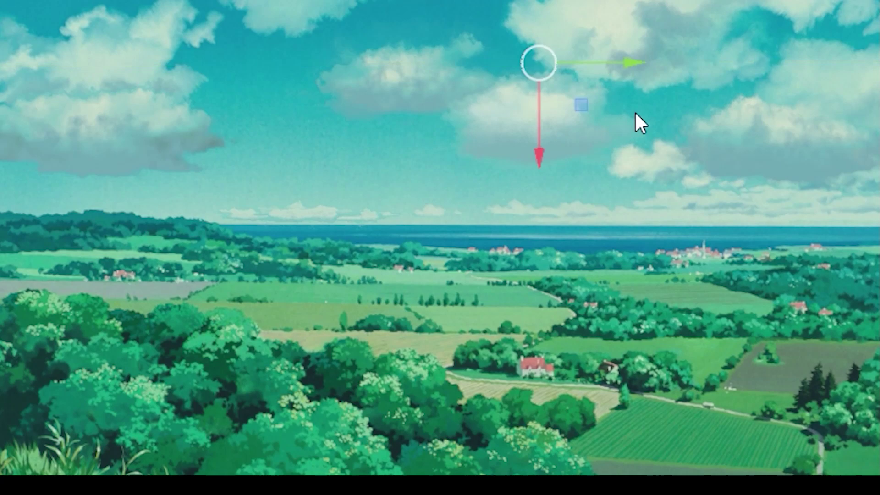
click(315, 208)
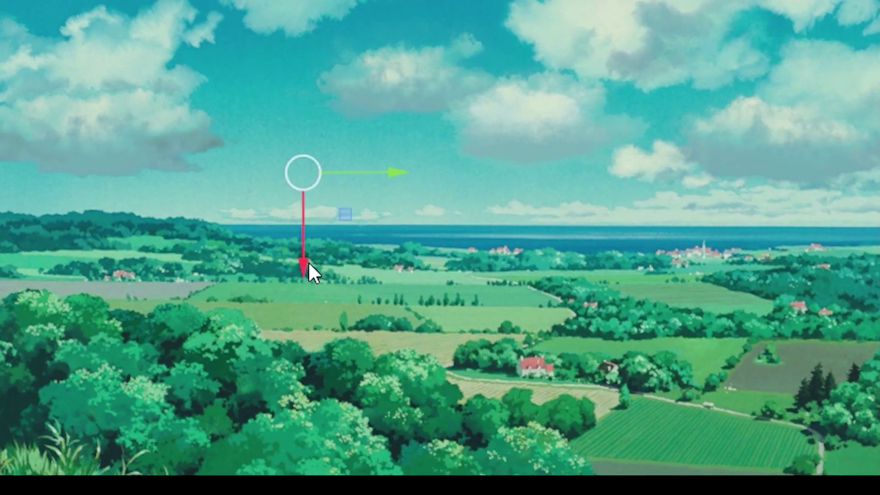